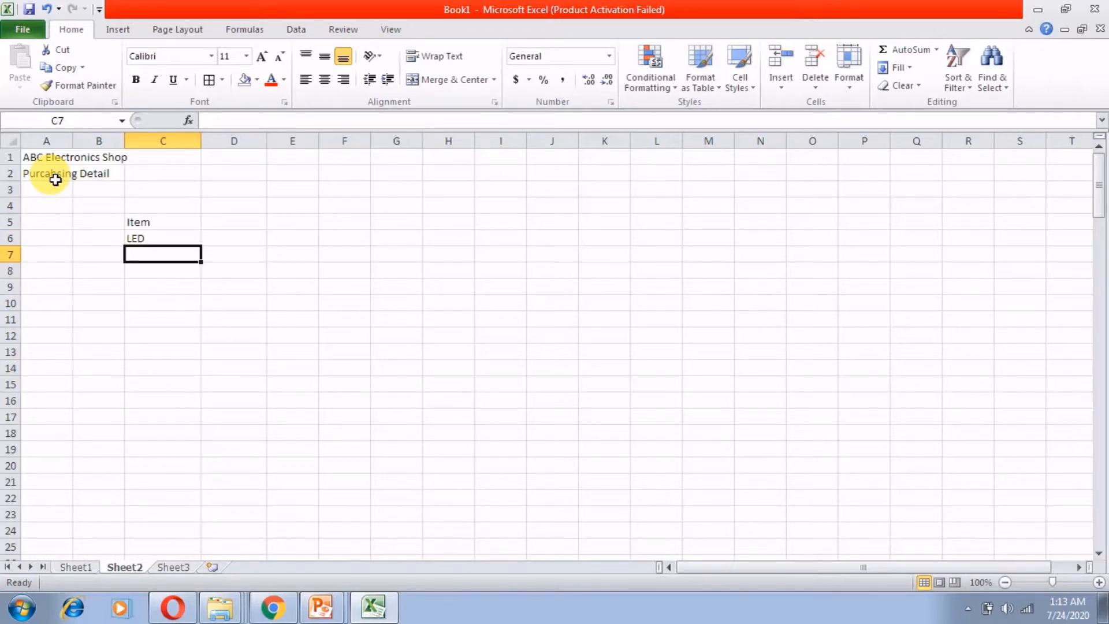
Enter the items Ref, D.F, Tables and Chairs in cells C7 to C10 of the Item column
{"action": "type", "text": "Ref"}
{"action": "key", "text": "Return"}
{"action": "type", "text": "De"}
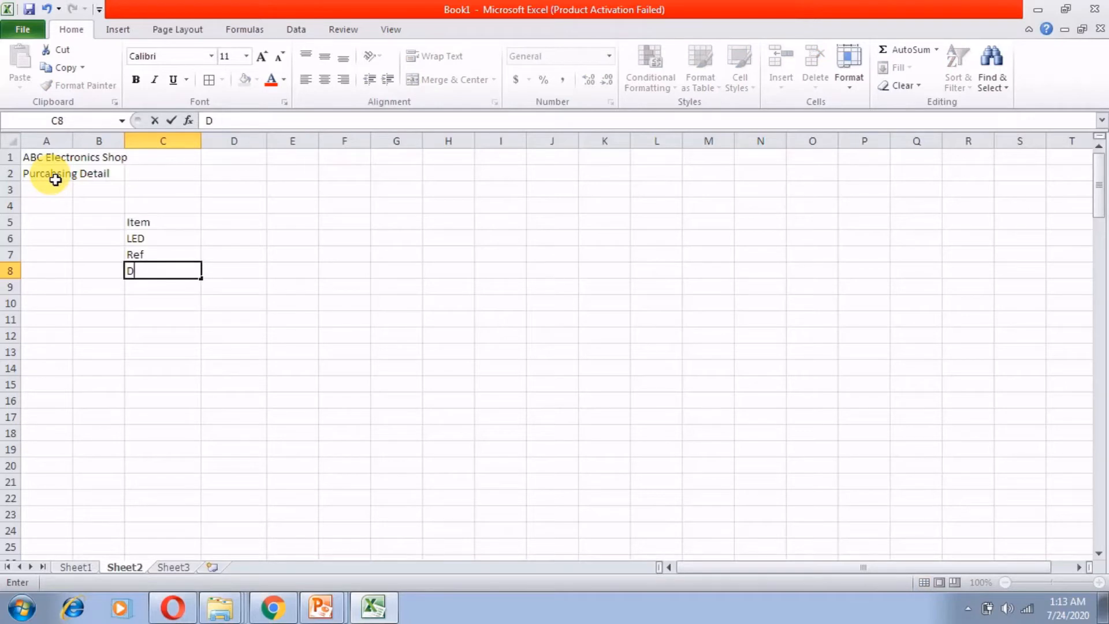
{"action": "key", "text": "Return"}
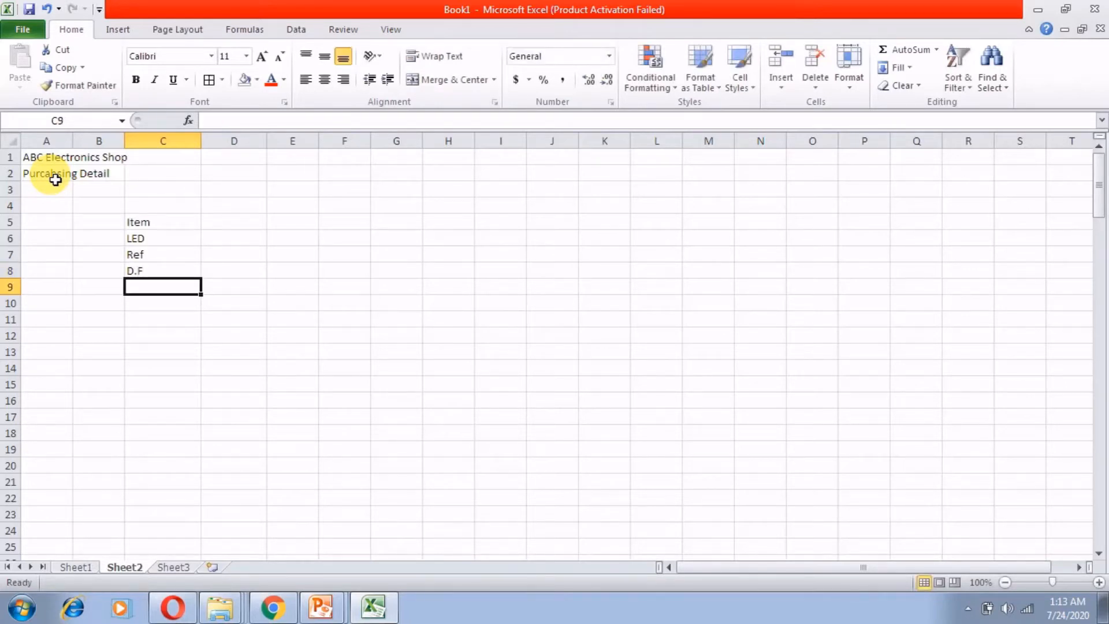
{"action": "type", "text": "Ta"}
{"action": "key", "text": "Return"}
{"action": "type", "text": "Chairs"}
{"action": "key", "text": "Return"}
{"action": "key", "text": "Up"}
{"action": "key", "text": "Up"}
{"action": "key", "text": "Up"}
{"action": "key", "text": "Left"}
{"action": "key", "text": "Right"}
{"action": "key", "text": "Down"}
{"action": "key", "text": "Down"}
{"action": "key", "text": "Down"}
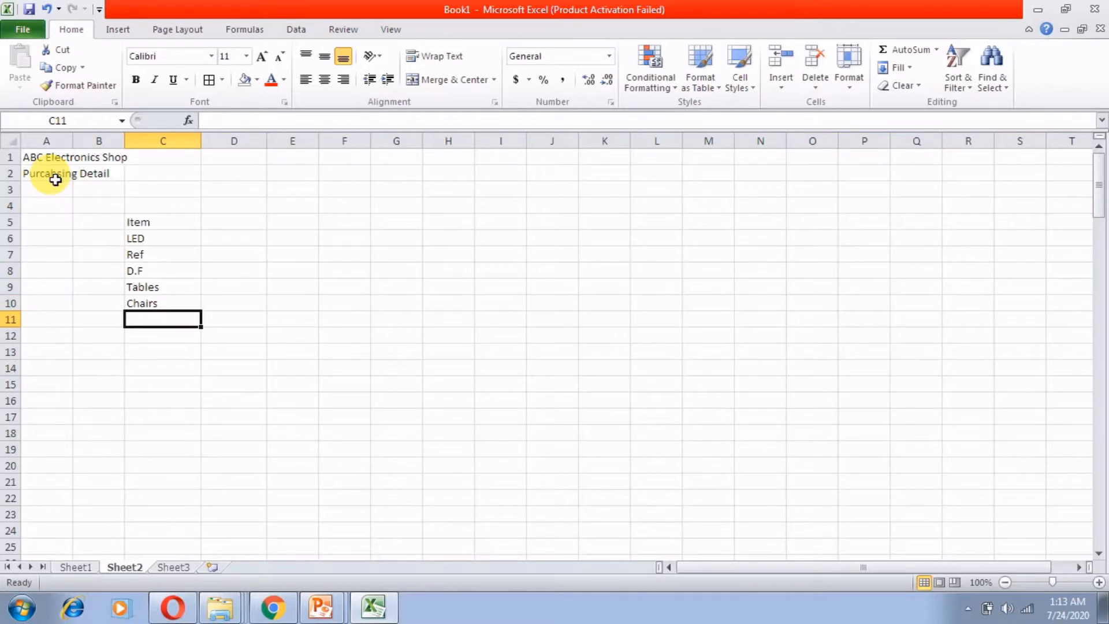
Add the items laptop, Mouse and Mobiles Phones in cells C11 to C13
{"action": "type", "text": "lp"}
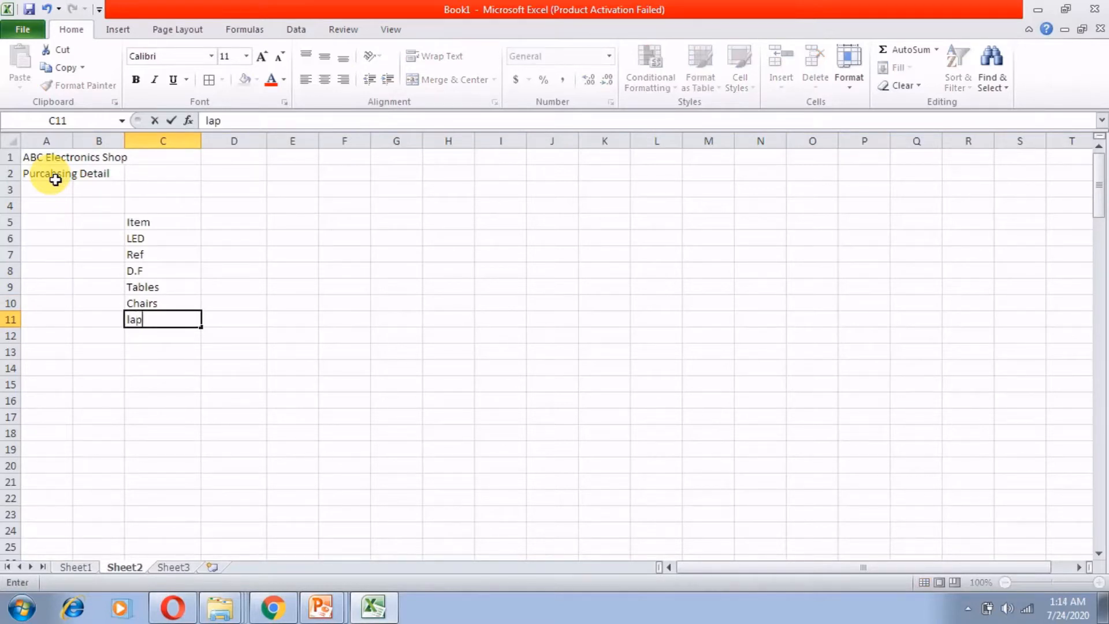
{"action": "type", "text": "ptop"}
{"action": "key", "text": "Return"}
{"action": "type", "text": "Moue"}
{"action": "key", "text": "Return"}
{"action": "key", "text": "Up"}
{"action": "type", "text": "M"}
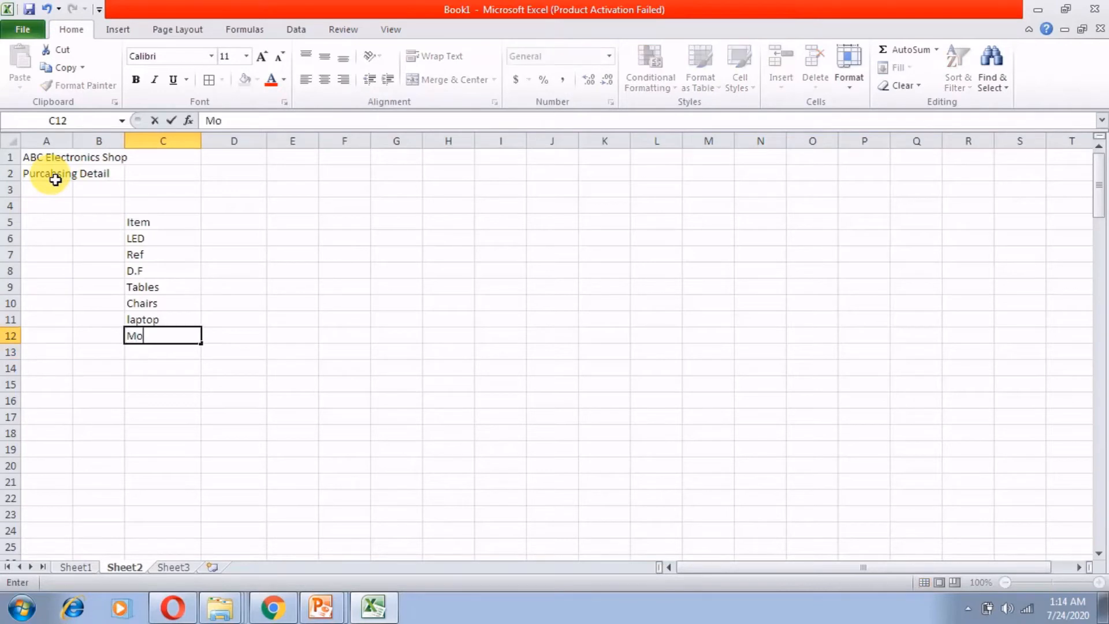
{"action": "key", "text": "Return"}
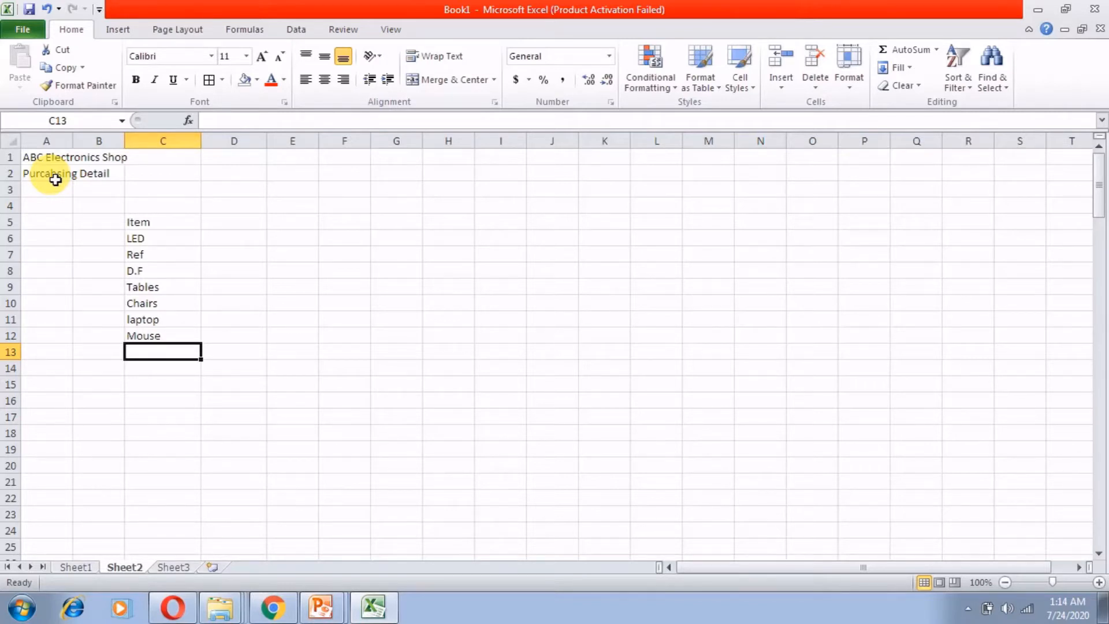
{"action": "type", "text": "Mobiles Phones"}
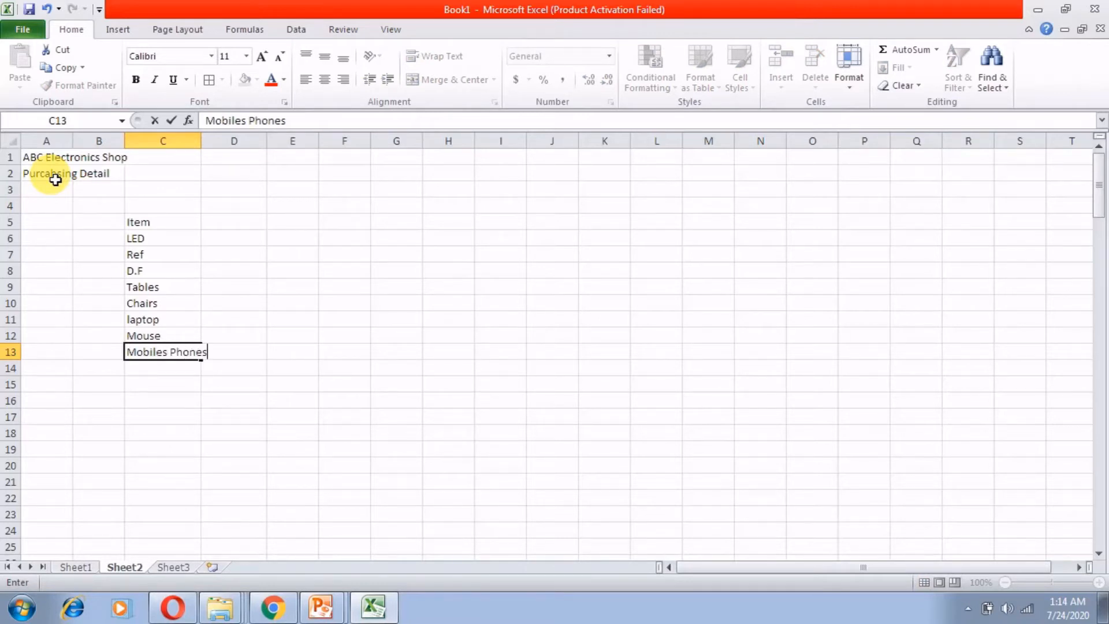
{"action": "key", "text": "Return"}
Fit column C to its longest entry and enter the heading Purchase in D5
{"action": "left_click", "coordinate": [181, 220]}
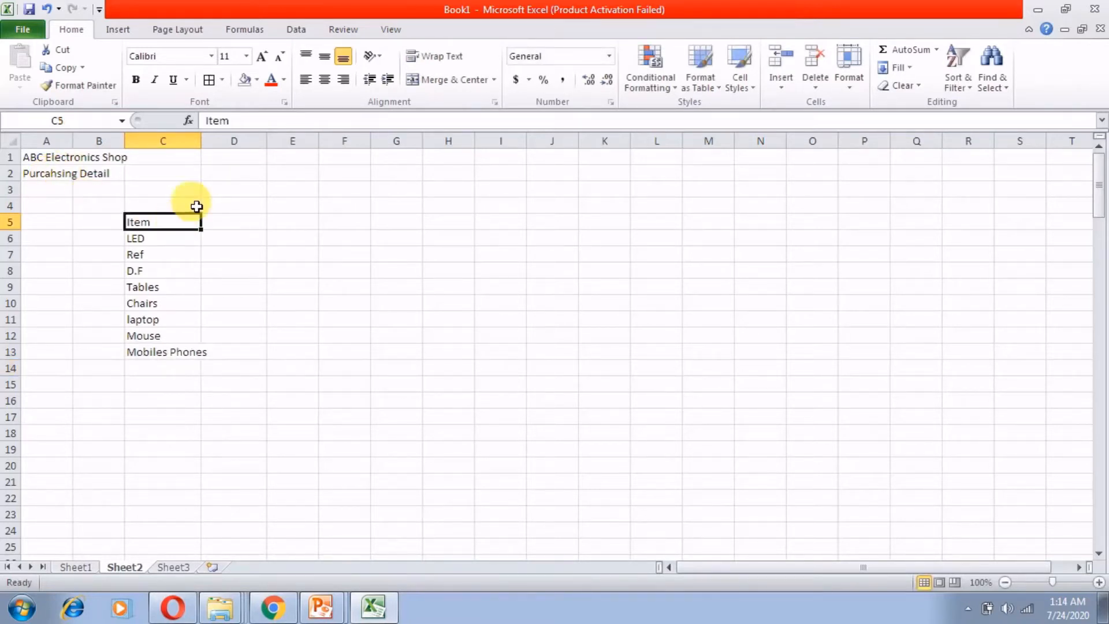
{"action": "double_click", "coordinate": [201, 141]}
{"action": "left_click", "coordinate": [247, 225]}
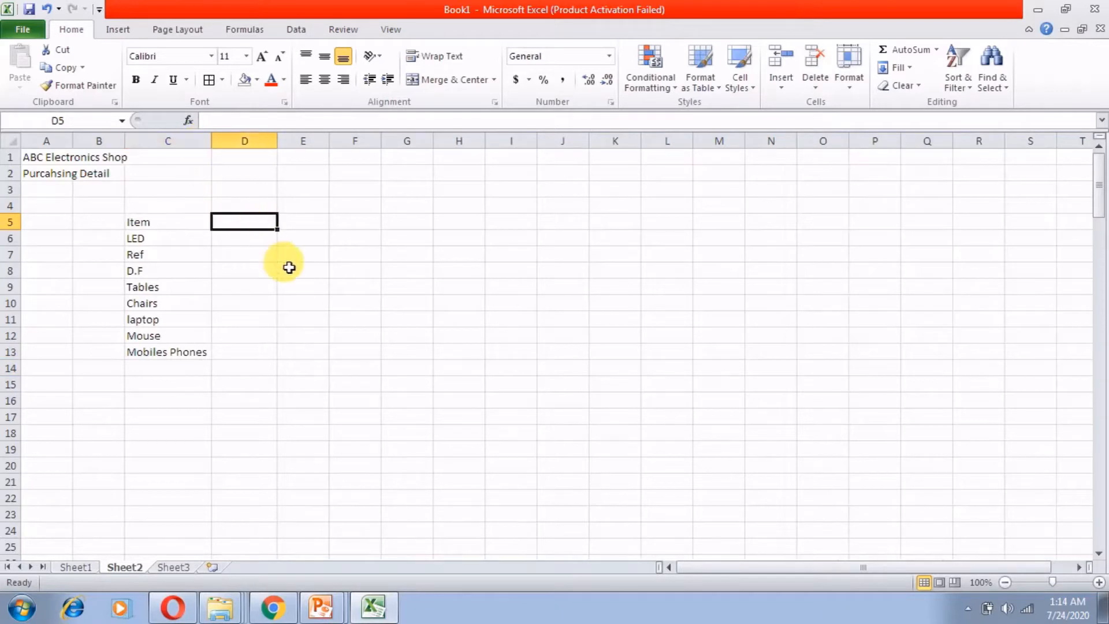
{"action": "type", "text": "Purchase"}
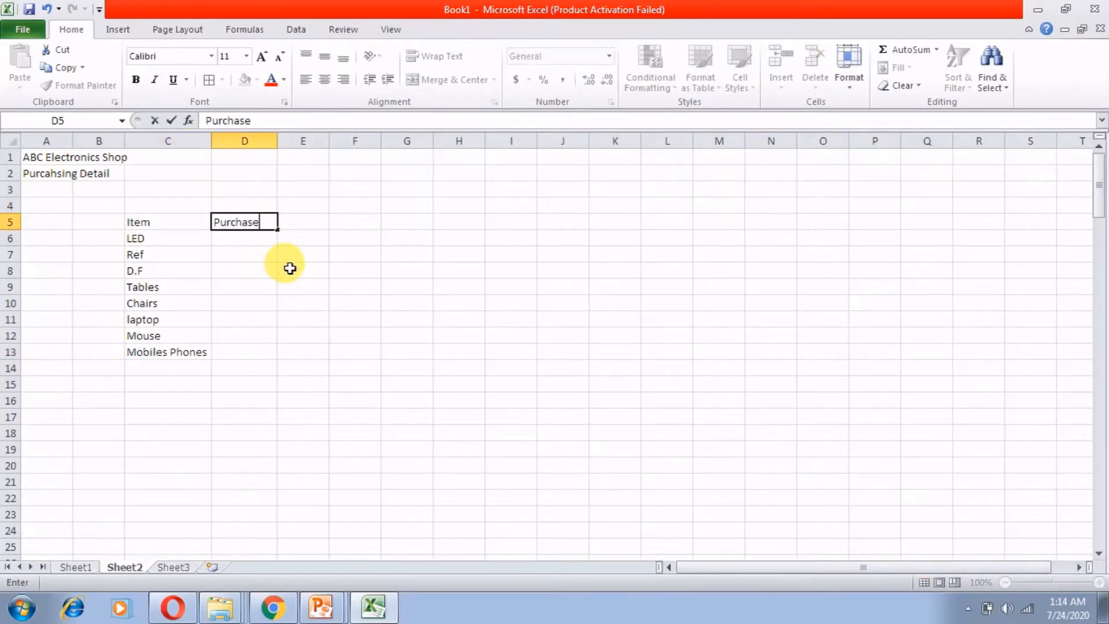
{"action": "key", "text": "Return"}
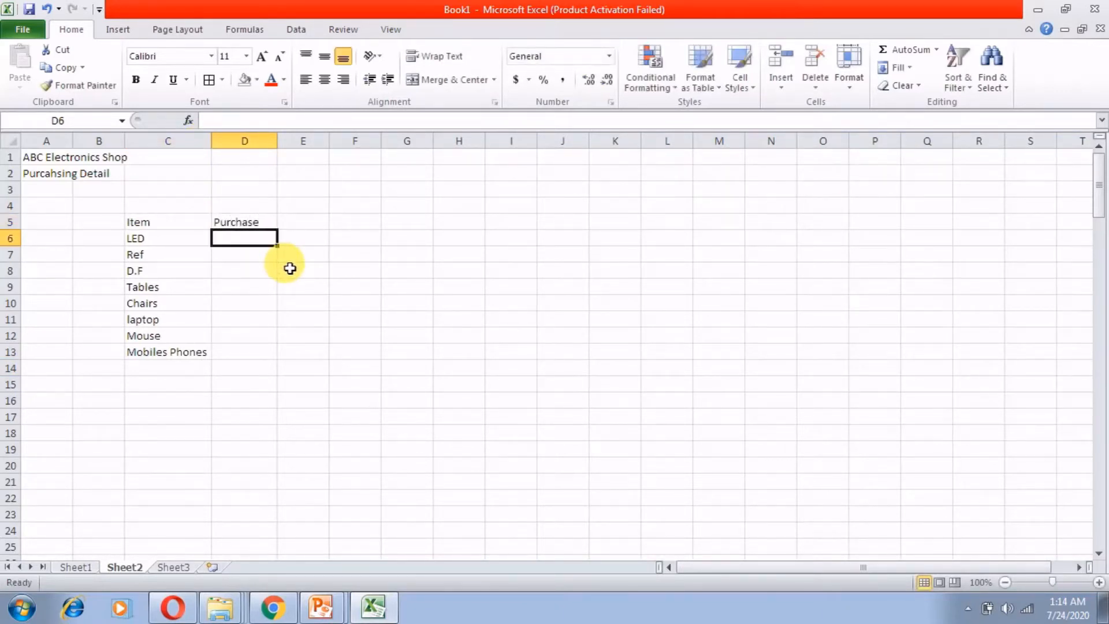
Enter the purchase values 22, 44, 55, 66, 77, 88, 99 and 44 in cells D6 to D13
{"action": "type", "text": "22"}
{"action": "key", "text": "Return"}
{"action": "type", "text": "44"}
{"action": "key", "text": "Return"}
{"action": "type", "text": "55"}
{"action": "key", "text": "Return"}
{"action": "type", "text": "66"}
{"action": "key", "text": "Return"}
{"action": "type", "text": "77"}
{"action": "key", "text": "Return"}
{"action": "type", "text": "88"}
{"action": "key", "text": "Return"}
{"action": "type", "text": "99"}
{"action": "key", "text": "Return"}
{"action": "key", "text": "0"}
{"action": "key", "text": "Return"}
{"action": "key", "text": "Up"}
{"action": "type", "text": "44"}
{"action": "key", "text": "Return"}
Enter the heading Date in B5, beside the Item heading
{"action": "key", "text": "Left"}
{"action": "key", "text": "Up"}
{"action": "key", "text": "Up"}
{"action": "key", "text": "Up"}
{"action": "key", "text": "Up"}
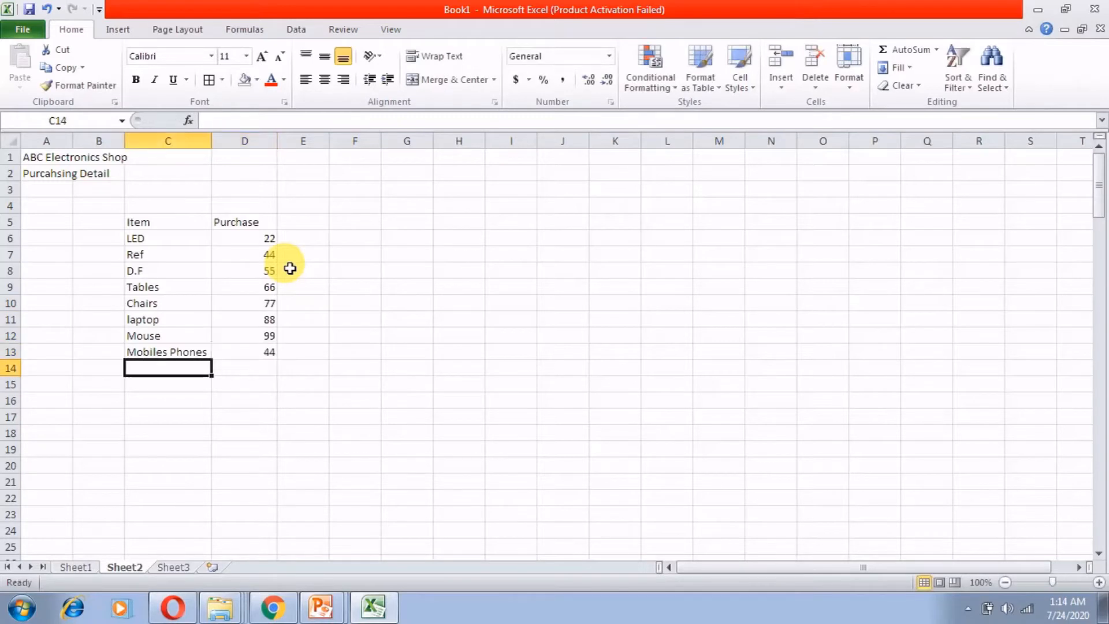
{"action": "key", "text": "Up"}
{"action": "key", "text": "Left"}
{"action": "key", "text": "Up"}
{"action": "key", "text": "Up"}
{"action": "key", "text": "Up"}
{"action": "key", "text": "Up"}
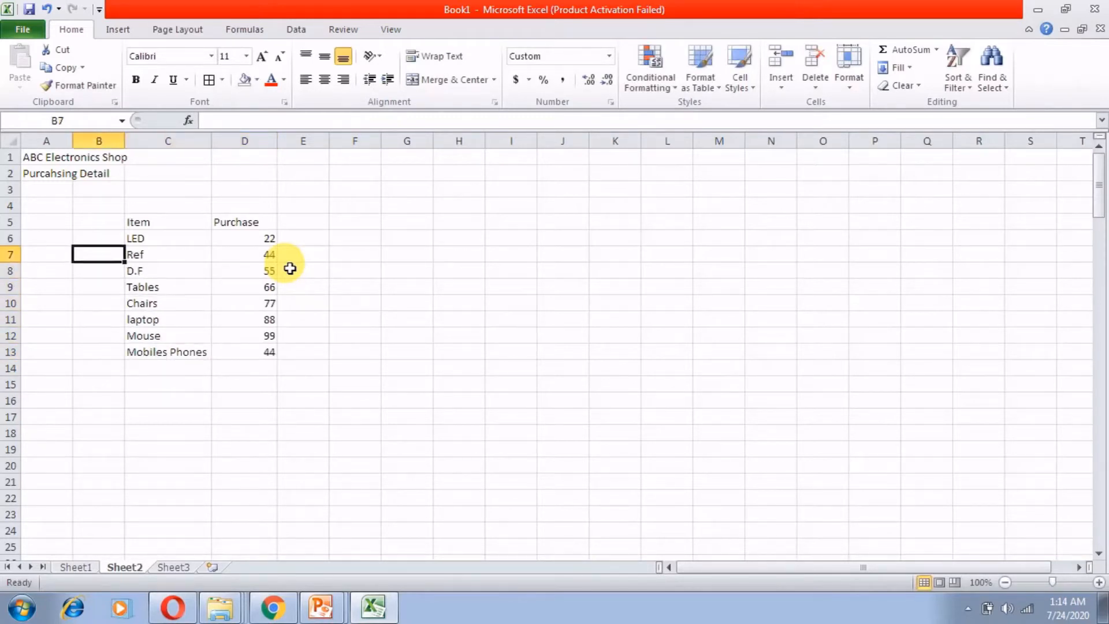
{"action": "type", "text": "Date"}
{"action": "key", "text": "Return"}
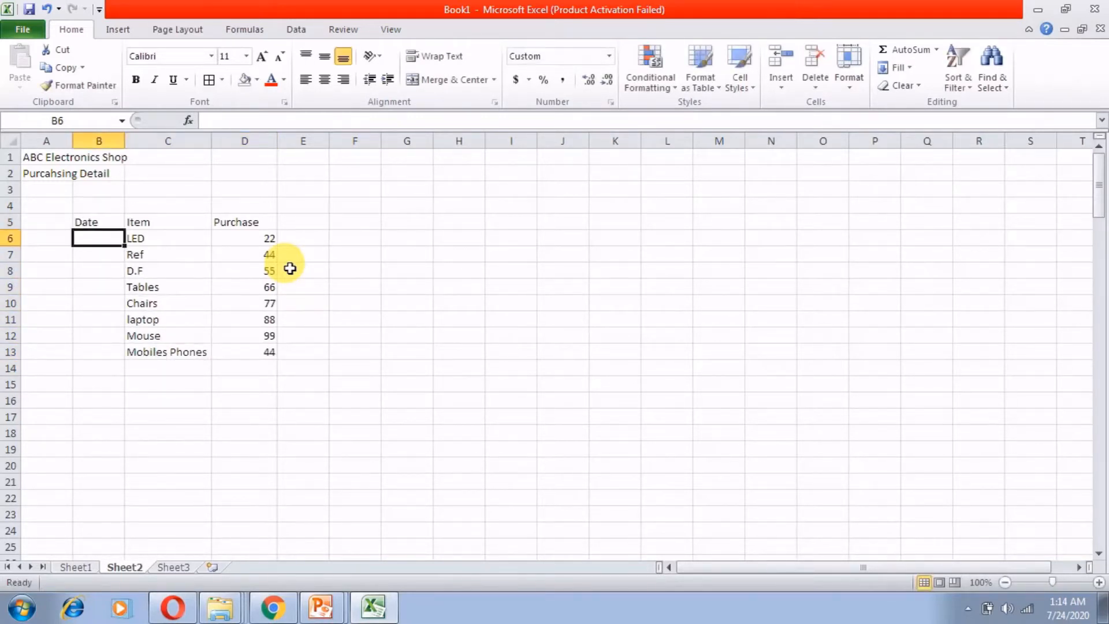
Enter the date 22-Jul-20 in B6 and copy it down through B13
{"action": "type", "text": "22-Jul-2"}
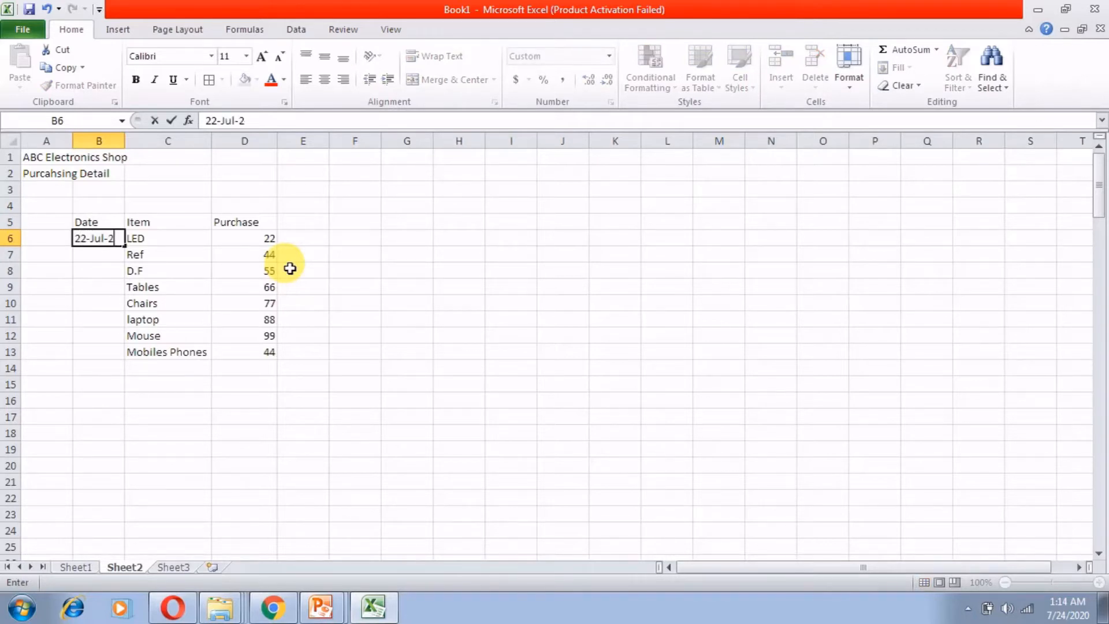
{"action": "key", "text": "ctrl+Return"}
{"action": "key", "text": "ctrl+c"}
{"action": "key", "text": "shift+Down"}
{"action": "key", "text": "shift+Down"}
{"action": "key", "text": "shift+Down"}
{"action": "key", "text": "shift+Down"}
{"action": "key", "text": "shift+Down"}
{"action": "key", "text": "shift+Down"}
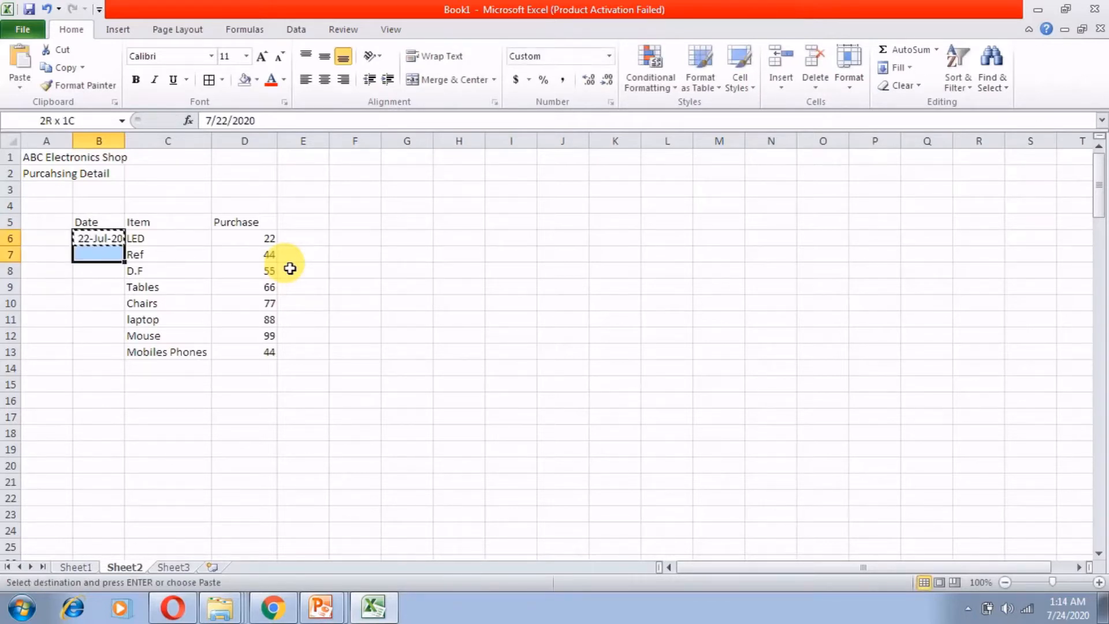
{"action": "key", "text": "shift+Down"}
{"action": "key", "text": "Return"}
Enter a formula in B14 that subtracts 1 from the date above, and enter 21-Jul-20 in B15
{"action": "key", "text": "ctrl+Down"}
{"action": "key", "text": "Down"}
{"action": "type", "text": "="}
{"action": "key", "text": "Up"}
{"action": "type", "text": "-1"}
{"action": "key", "text": "Return"}
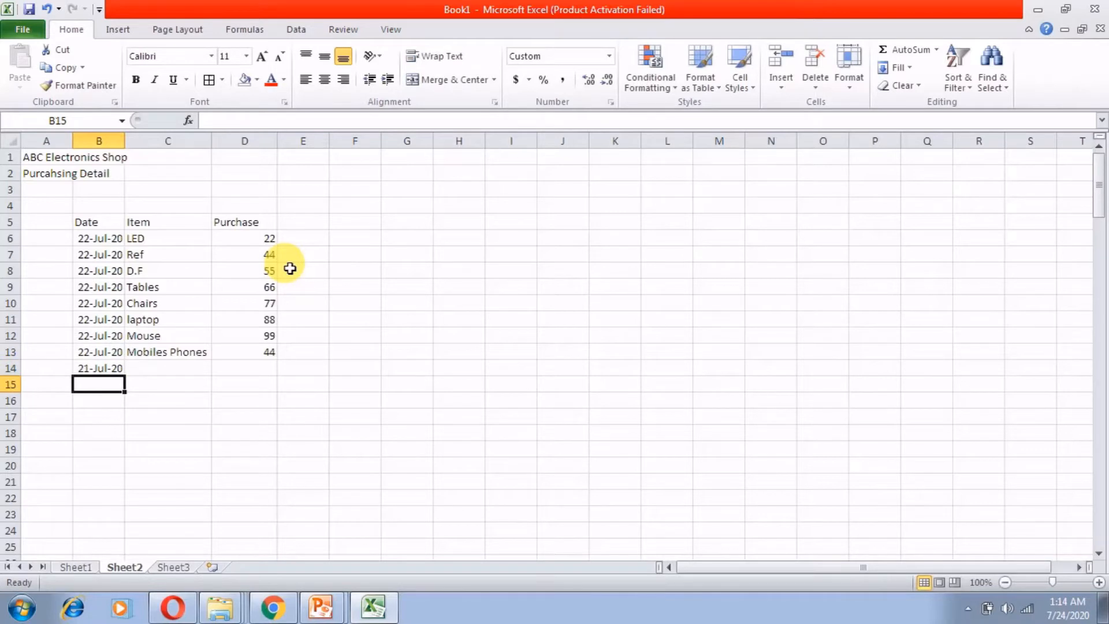
{"action": "type", "text": "21-Ju"}
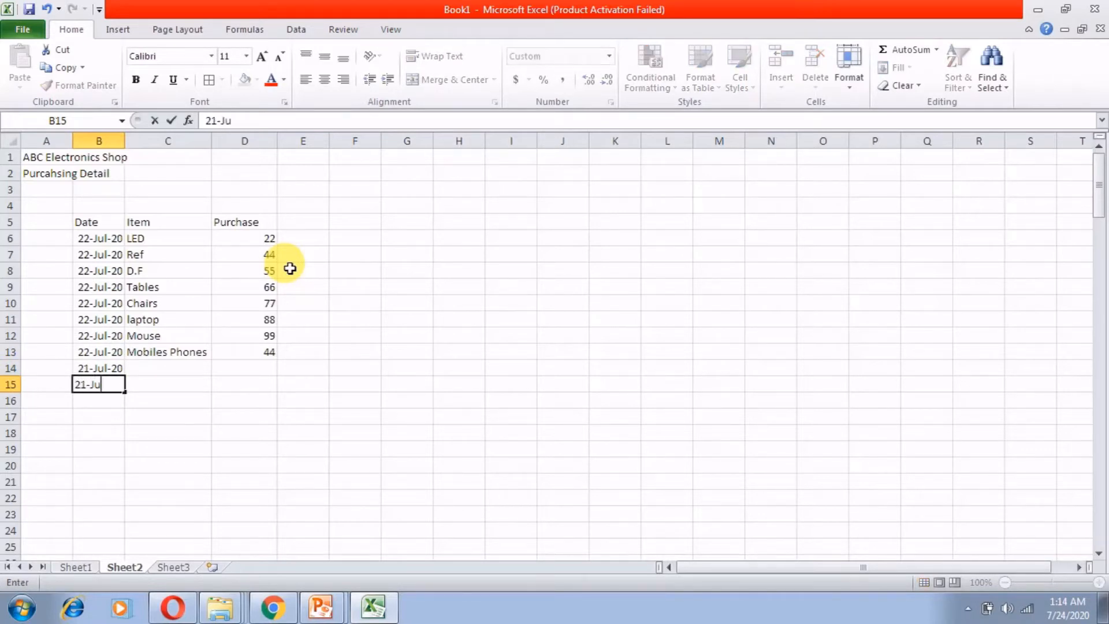
{"action": "key", "text": "Right"}
{"action": "key", "text": "Up"}
{"action": "key", "text": "Up"}
{"action": "key", "text": "Up"}
{"action": "key", "text": "Up"}
{"action": "key", "text": "Up"}
{"action": "key", "text": "Up"}
{"action": "key", "text": "Up"}
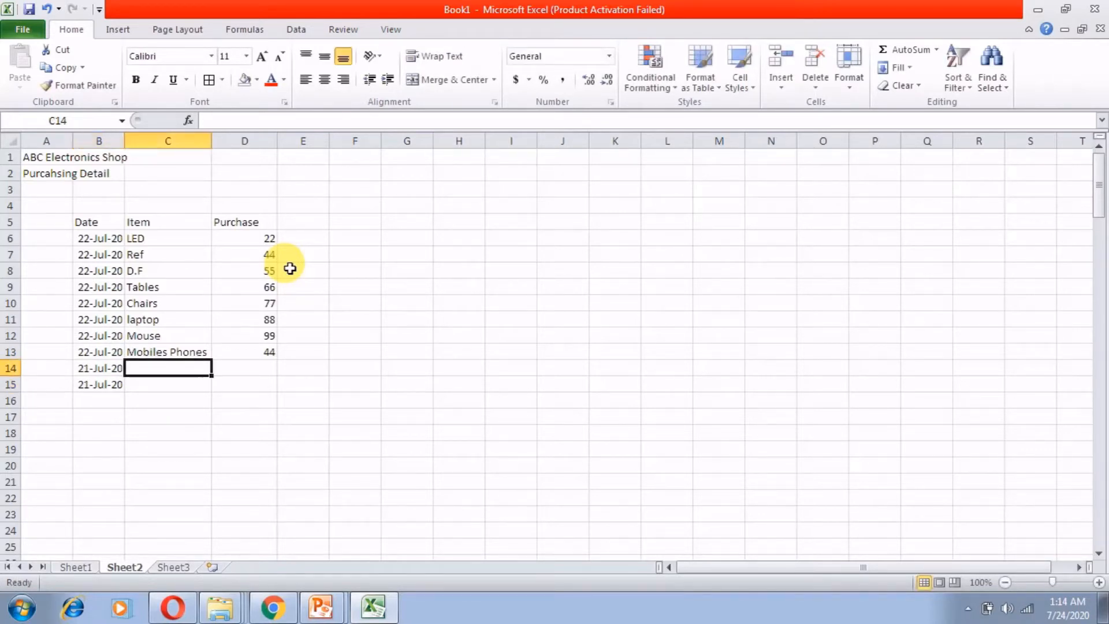
{"action": "key", "text": "shift+Down"}
{"action": "key", "text": "shift+Down"}
{"action": "key", "text": "shift+Down"}
{"action": "key", "text": "shift+Down"}
{"action": "key", "text": "ctrl+c"}
{"action": "key", "text": "Down"}
{"action": "key", "text": "Down"}
{"action": "key", "text": "Down"}
{"action": "key", "text": "Down"}
{"action": "key", "text": "Down"}
{"action": "key", "text": "Down"}
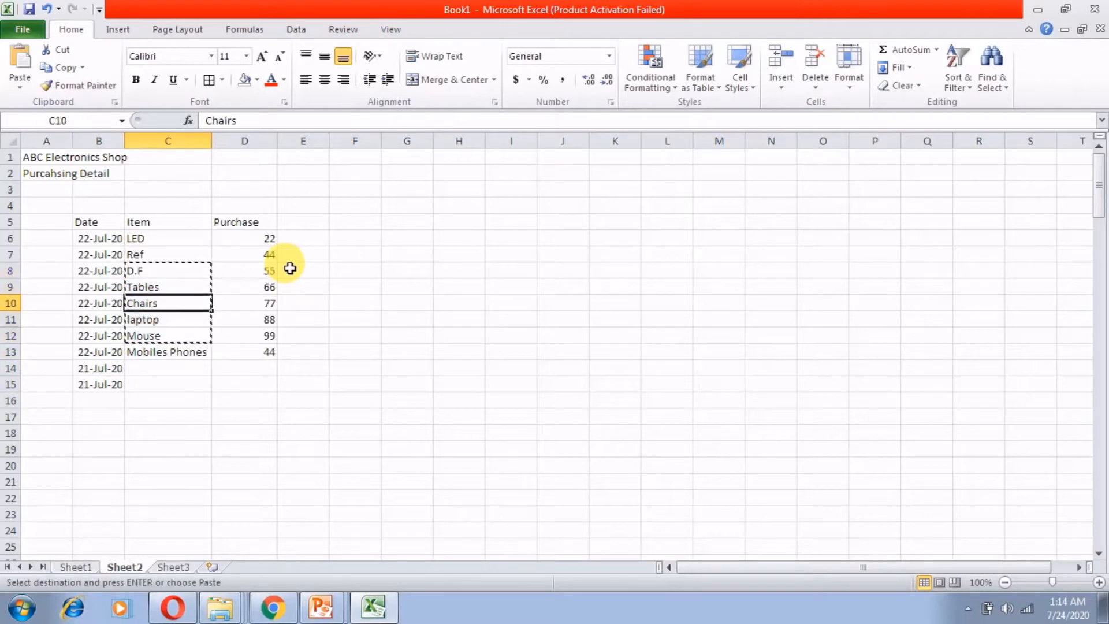
{"action": "key", "text": "ctrl+c"}
{"action": "key", "text": "Down"}
Copy the items D.F through Mouse from C8:C12 and paste them starting at C14
{"action": "key", "text": "Up"}
{"action": "key", "text": "Up"}
{"action": "key", "text": "Up"}
{"action": "key", "text": "Up"}
{"action": "key", "text": "Up"}
{"action": "key", "text": "Up"}
{"action": "key", "text": "Up"}
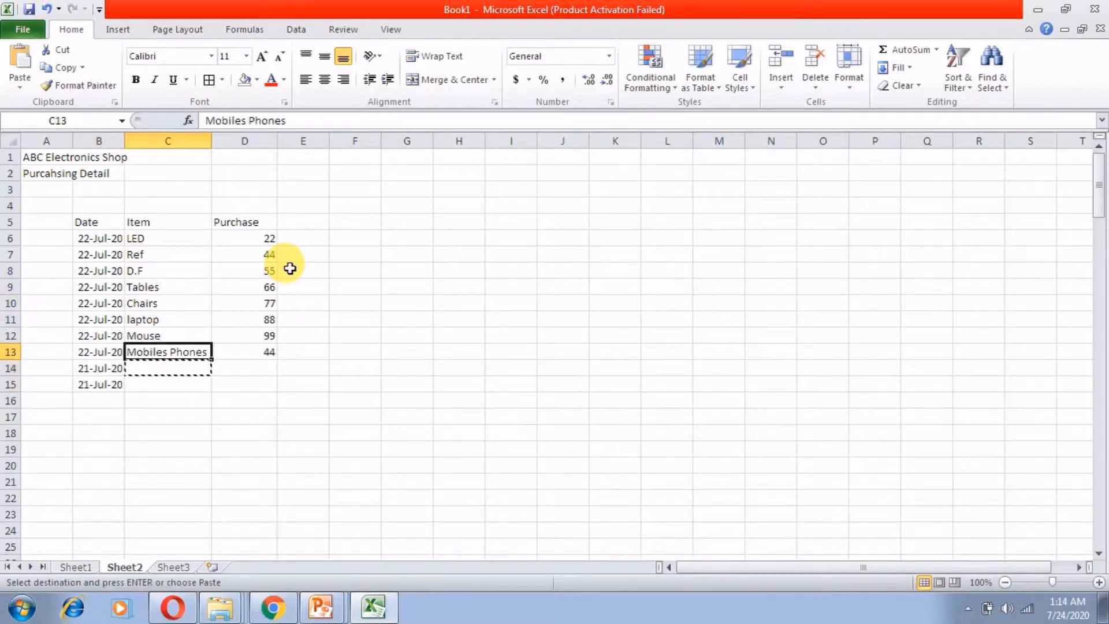
{"action": "key", "text": "shift+Down"}
{"action": "key", "text": "shift+Down"}
{"action": "key", "text": "shift+Down"}
{"action": "key", "text": "shift+Down"}
{"action": "key", "text": "ctrl+c"}
{"action": "key", "text": "Down"}
{"action": "key", "text": "Down"}
{"action": "key", "text": "Down"}
{"action": "key", "text": "Down"}
{"action": "key", "text": "Down"}
{"action": "key", "text": "Down"}
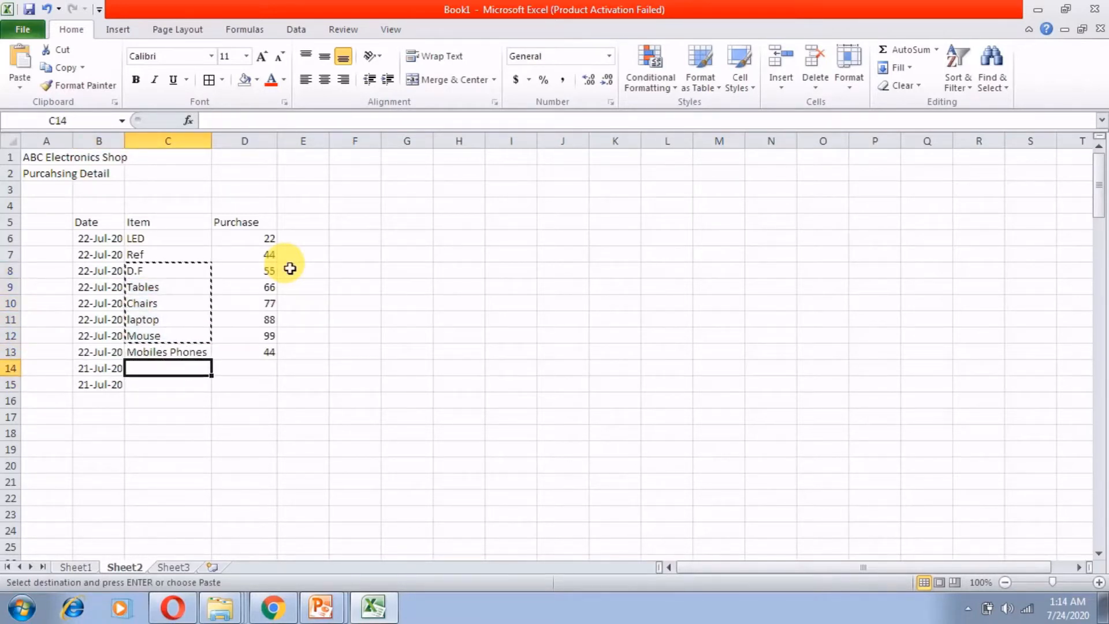
{"action": "key", "text": "ctrl+v"}
Copy the 21-Jul-20 date from B15 down through B18
{"action": "key", "text": "Left"}
{"action": "key", "text": "Down"}
{"action": "key", "text": "ctrl+c"}
{"action": "key", "text": "shift+Down"}
{"action": "key", "text": "shift+Down"}
{"action": "key", "text": "shift+Down"}
{"action": "key", "text": "Return"}
Enter a formula in D14 that adds 22 to the value above and copy it down through D18
{"action": "key", "text": "Right"}
{"action": "key", "text": "Right"}
{"action": "key", "text": "Up"}
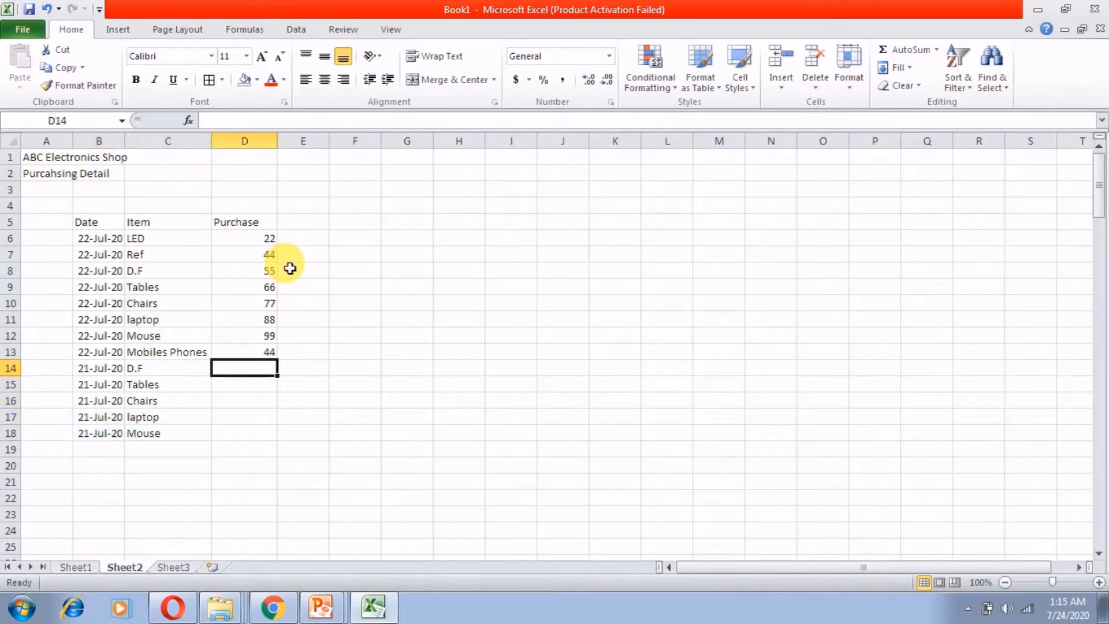
{"action": "type", "text": "="}
{"action": "key", "text": "Up"}
{"action": "type", "text": "+22"}
{"action": "key", "text": "Return"}
{"action": "key", "text": "Up"}
{"action": "key", "text": "ctrl+c"}
{"action": "key", "text": "shift+Down"}
{"action": "key", "text": "shift+Down"}
{"action": "key", "text": "shift+Down"}
{"action": "key", "text": "shift+Down"}
{"action": "key", "text": "Return"}
Enter the date 20-Jul-20 in B19, directly below the last 21-Jul-20 row
{"action": "key", "text": "Left"}
{"action": "key", "text": "Down"}
{"action": "key", "text": "Down"}
{"action": "key", "text": "Down"}
{"action": "key", "text": "Down"}
{"action": "key", "text": "Left"}
{"action": "key", "text": "Down"}
{"action": "type", "text": "2"}
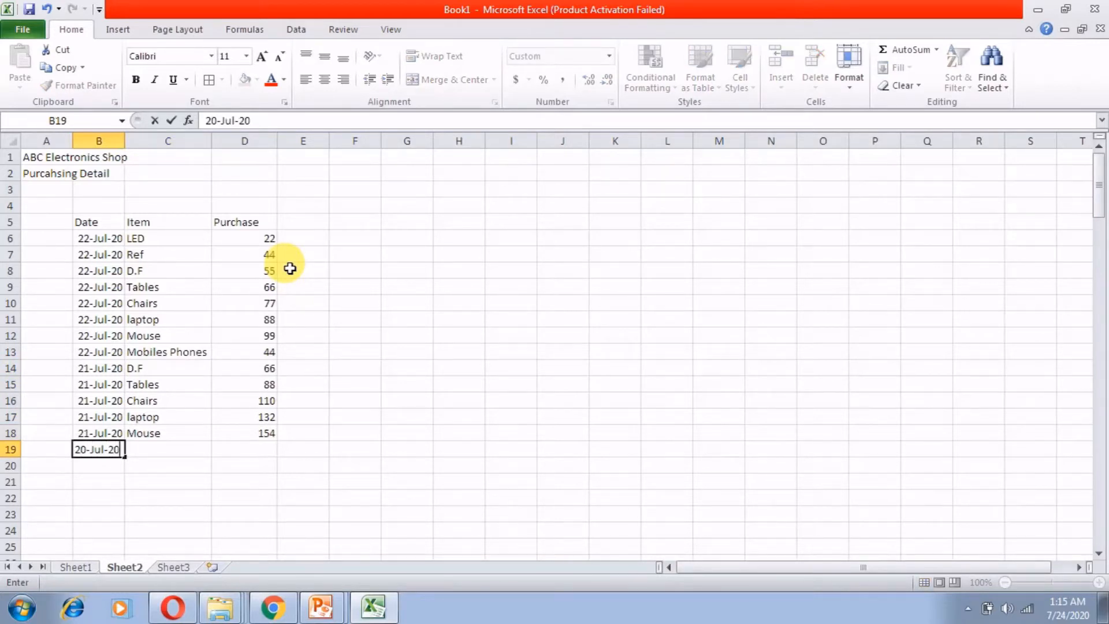
{"action": "type", "text": "0-Jul-20"}
{"action": "key", "text": "Return"}
Copy the 20-Jul-20 date from B19 down through B26
{"action": "key", "text": "Up"}
{"action": "key", "text": "ctrl+c"}
{"action": "key", "text": "shift+Down"}
{"action": "key", "text": "shift+Down"}
{"action": "key", "text": "shift+Down"}
{"action": "key", "text": "shift+Down"}
{"action": "key", "text": "shift+Down"}
{"action": "key", "text": "shift+Down"}
{"action": "key", "text": "shift+Down"}
{"action": "key", "text": "Return"}
Copy the items D.F through Mouse from C14:C18 and paste them starting at C19
{"action": "key", "text": "Right"}
{"action": "key", "text": "Up"}
{"action": "key", "text": "Up"}
{"action": "key", "text": "Up"}
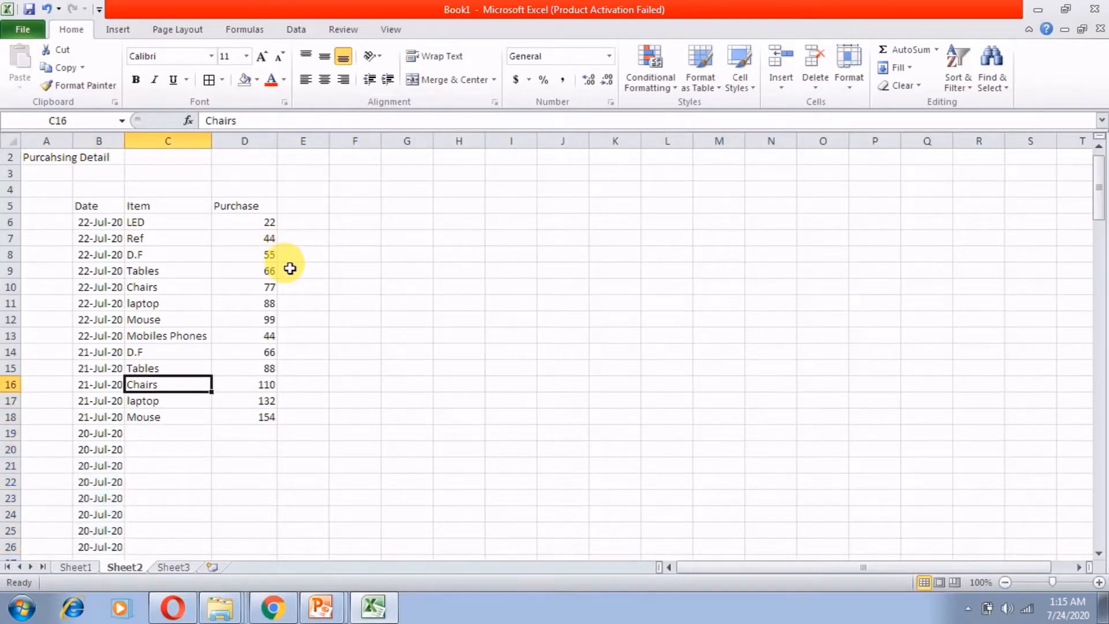
{"action": "key", "text": "Up"}
{"action": "key", "text": "Up"}
{"action": "key", "text": "shift+Down"}
{"action": "key", "text": "shift+Down"}
{"action": "key", "text": "shift+Down"}
{"action": "key", "text": "shift+Down"}
{"action": "key", "text": "ctrl+c"}
{"action": "key", "text": "Down"}
{"action": "key", "text": "Down"}
{"action": "key", "text": "Down"}
{"action": "key", "text": "Down"}
{"action": "key", "text": "Down"}
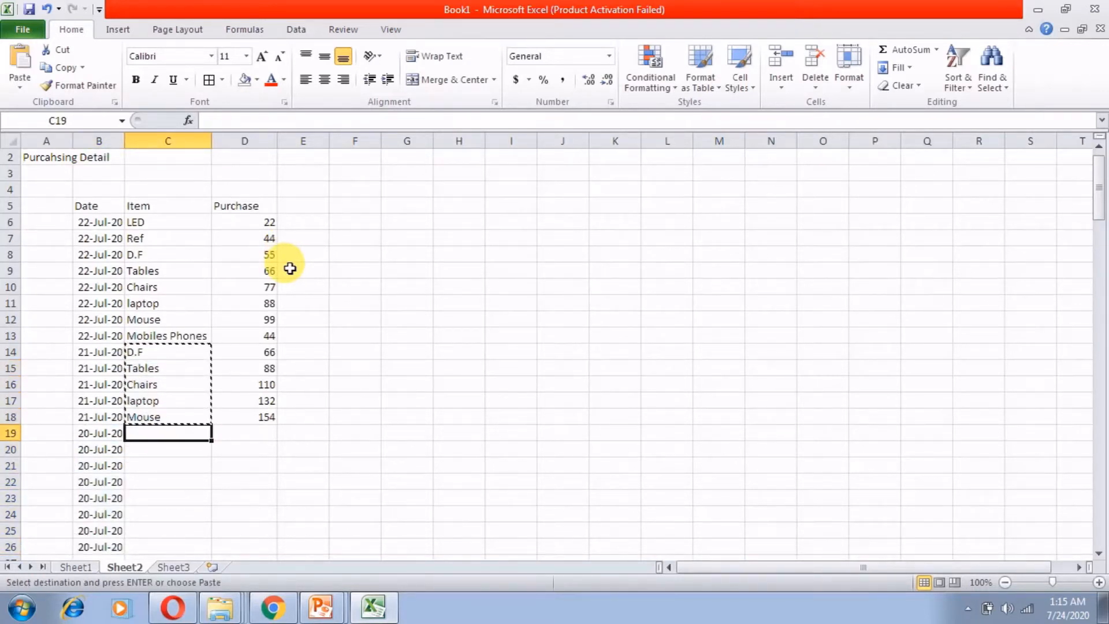
{"action": "key", "text": "ctrl+v"}
Copy the items Chairs, laptop and Mouse from C10:C12 and paste them starting at C24
{"action": "key", "text": "Down"}
{"action": "key", "text": "Down"}
{"action": "key", "text": "Up"}
{"action": "key", "text": "Up"}
{"action": "key", "text": "Up"}
{"action": "key", "text": "Up"}
{"action": "key", "text": "Up"}
{"action": "key", "text": "Up"}
{"action": "key", "text": "Up"}
{"action": "key", "text": "Up"}
{"action": "key", "text": "Up"}
{"action": "key", "text": "Up"}
{"action": "key", "text": "Up"}
{"action": "key", "text": "shift+Down"}
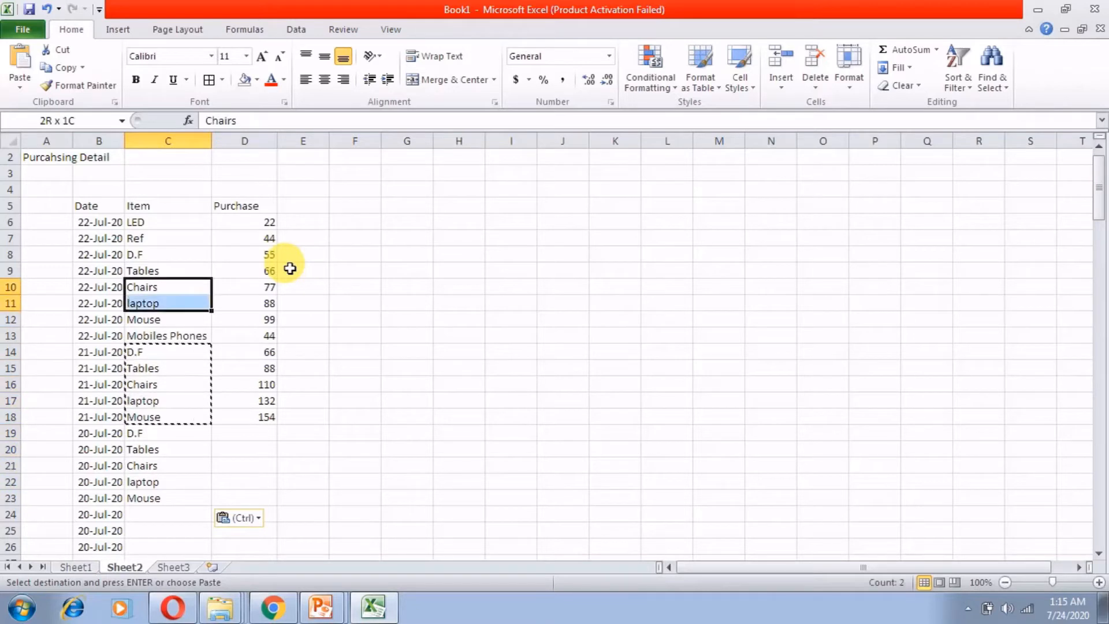
{"action": "key", "text": "shift+Down"}
{"action": "key", "text": "ctrl+c"}
{"action": "key", "text": "ctrl+Down"}
{"action": "key", "text": "Down"}
{"action": "key", "text": "ctrl+v"}
Copy the purchase formula from D18 down through D26
{"action": "key", "text": "Down"}
{"action": "key", "text": "Up"}
{"action": "key", "text": "Up"}
{"action": "key", "text": "Up"}
{"action": "key", "text": "Up"}
{"action": "key", "text": "Up"}
{"action": "key", "text": "Up"}
{"action": "key", "text": "Right"}
{"action": "key", "text": "ctrl"}
{"action": "key", "text": "Down"}
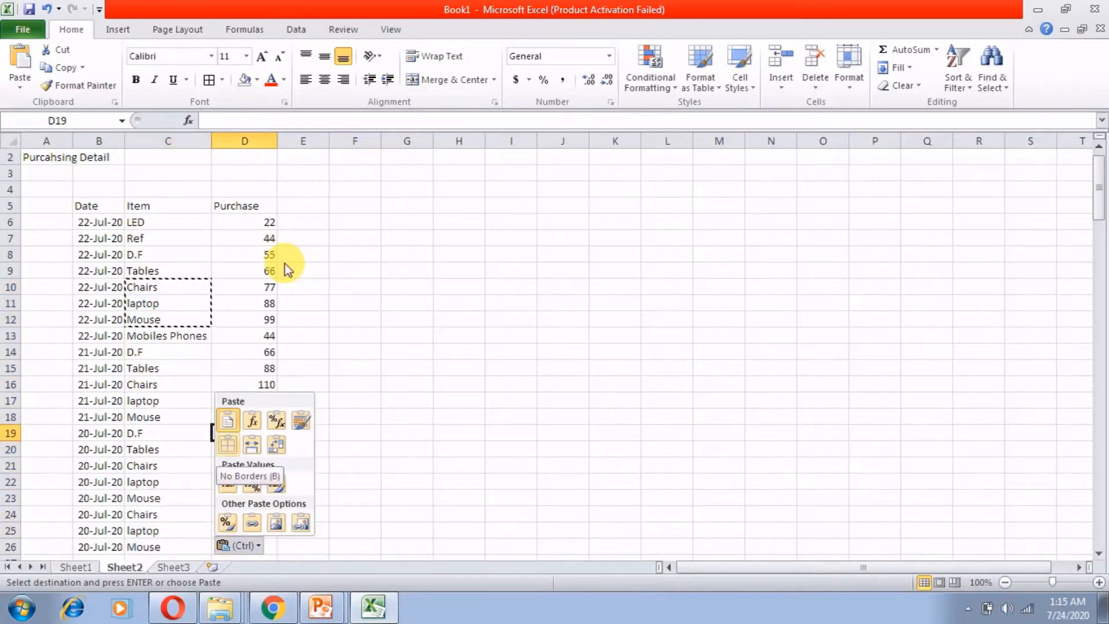
{"action": "key", "text": "Escape"}
{"action": "key", "text": "Up"}
{"action": "key", "text": "ctrl+c"}
{"action": "key", "text": "shift+Down"}
{"action": "key", "text": "shift+Down"}
{"action": "key", "text": "shift+Down"}
{"action": "key", "text": "shift+Down"}
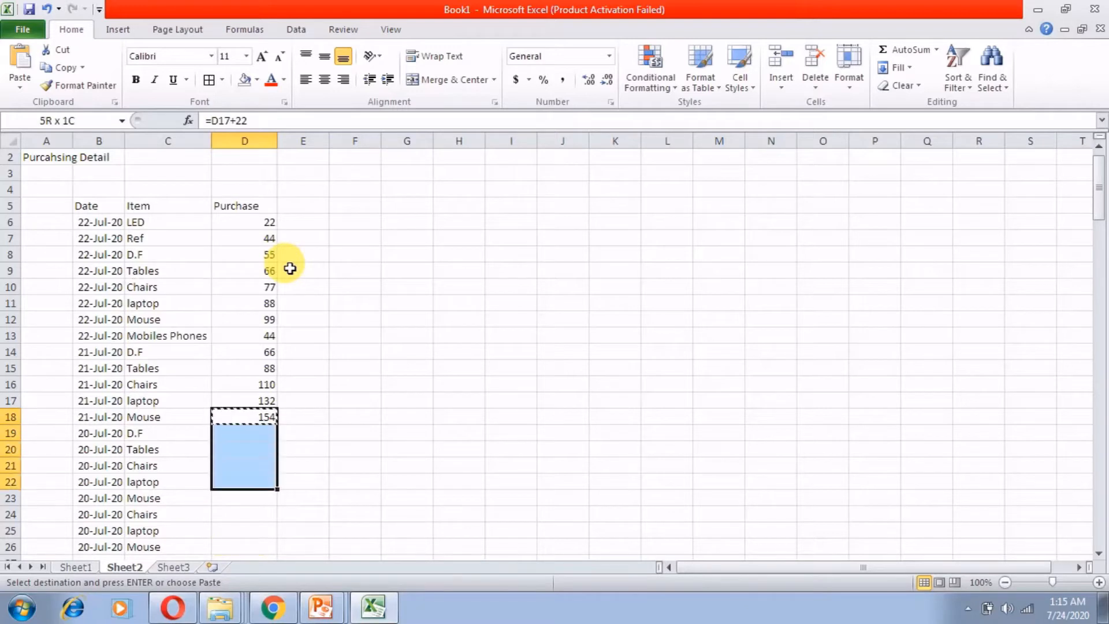
{"action": "key", "text": "shift+Down"}
{"action": "key", "text": "shift+Down"}
{"action": "key", "text": "shift+Down"}
{"action": "key", "text": "shift+Down"}
{"action": "key", "text": "Return"}
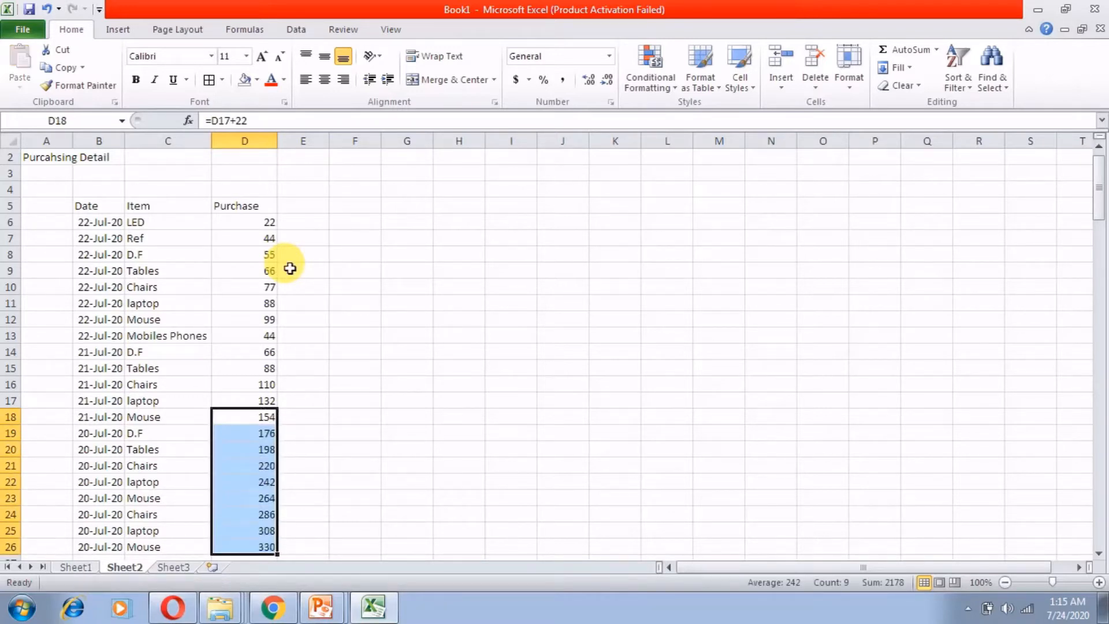
Enter the date 19-Jul-20 in B27, directly below the last 20-Jul-20 row
{"action": "key", "text": "Down"}
{"action": "key", "text": "Left"}
{"action": "key", "text": "Left"}
{"action": "key", "text": "ctrl+Down"}
{"action": "key", "text": "Down"}
{"action": "type", "text": "1"}
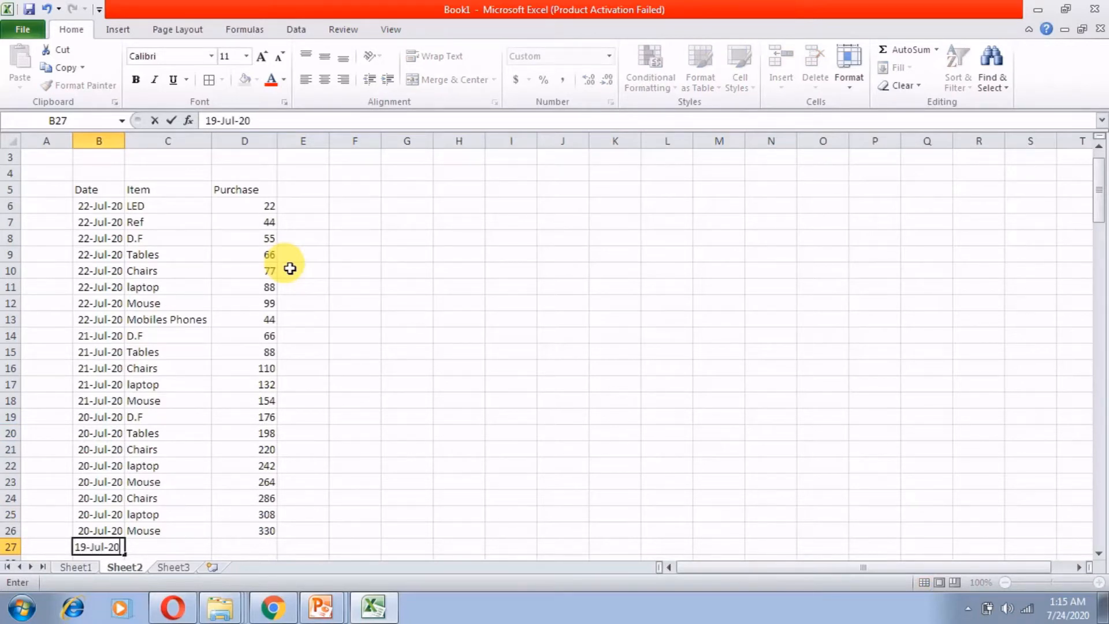
{"action": "type", "text": "9-Jul-20"}
{"action": "key", "text": "Return"}
Copy the 19-Jul-20 date from B27 down through B39
{"action": "key", "text": "Up"}
{"action": "key", "text": "ctrl+c"}
{"action": "key", "text": "shift+Down"}
{"action": "key", "text": "shift+Down"}
{"action": "key", "text": "shift+Down"}
{"action": "key", "text": "shift+Down"}
{"action": "key", "text": "shift+Down"}
{"action": "key", "text": "shift+Down"}
{"action": "key", "text": "shift+Down"}
{"action": "key", "text": "shift+Down"}
{"action": "key", "text": "shift+Down"}
{"action": "key", "text": "shift+Down"}
{"action": "key", "text": "shift+Down"}
{"action": "key", "text": "shift+Down"}
{"action": "key", "text": "Return"}
Copy the seven items from Tables in C15 to Chairs in C21 and paste them starting at C27
{"action": "key", "text": "Up"}
{"action": "key", "text": "Up"}
{"action": "key", "text": "Up"}
{"action": "key", "text": "Up"}
{"action": "key", "text": "Up"}
{"action": "key", "text": "Up"}
{"action": "key", "text": "Up"}
{"action": "key", "text": "Up"}
{"action": "key", "text": "Up"}
{"action": "key", "text": "Up"}
{"action": "key", "text": "Up"}
{"action": "key", "text": "Up"}
{"action": "key", "text": "Right"}
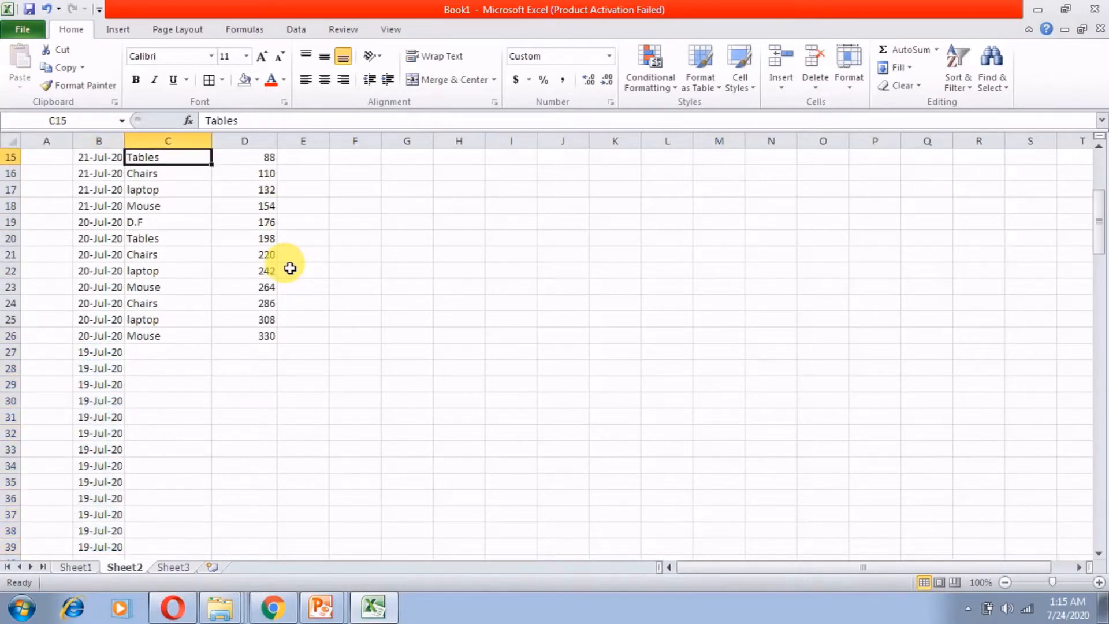
{"action": "key", "text": "shift+Down"}
{"action": "key", "text": "shift+Down"}
{"action": "key", "text": "shift+Down"}
{"action": "key", "text": "shift+Down"}
{"action": "key", "text": "shift+Down"}
{"action": "key", "text": "shift+Right"}
{"action": "key", "text": "shift+Left"}
{"action": "key", "text": "shift+Down"}
{"action": "key", "text": "ctrl+c"}
{"action": "key", "text": "Down"}
{"action": "key", "text": "Down"}
{"action": "key", "text": "Down"}
{"action": "key", "text": "Down"}
{"action": "key", "text": "Down"}
{"action": "key", "text": "Down"}
{"action": "key", "text": "Down"}
{"action": "key", "text": "Down"}
{"action": "key", "text": "Down"}
{"action": "key", "text": "Down"}
{"action": "key", "text": "Down"}
{"action": "key", "text": "Down"}
{"action": "key", "text": "ctrl+v"}
Copy the items Mouse, Chairs, laptop, Mouse and Tables from C23:C27 and paste them starting at C34
{"action": "key", "text": "Down"}
{"action": "key", "text": "Up"}
{"action": "key", "text": "Up"}
{"action": "key", "text": "Up"}
{"action": "key", "text": "Up"}
{"action": "key", "text": "Up"}
{"action": "key", "text": "shift+Down"}
{"action": "key", "text": "shift+Down"}
{"action": "key", "text": "shift+Down"}
{"action": "key", "text": "shift+Down"}
{"action": "key", "text": "ctrl+c"}
{"action": "key", "text": "Down"}
{"action": "key", "text": "Down"}
{"action": "key", "text": "Down"}
{"action": "key", "text": "Down"}
{"action": "key", "text": "Down"}
{"action": "key", "text": "Down"}
{"action": "key", "text": "Down"}
{"action": "key", "text": "Down"}
{"action": "key", "text": "Down"}
{"action": "key", "text": "Down"}
{"action": "key", "text": "Down"}
{"action": "key", "text": "Down"}
{"action": "key", "text": "Up"}
{"action": "key", "text": "ctrl+v"}
Copy the item Mouse from C37 into C39, the last 19-Jul-20 row
{"action": "key", "text": "Down"}
{"action": "key", "text": "Down"}
{"action": "key", "text": "Down"}
{"action": "key", "text": "ctrl+c"}
{"action": "key", "text": "Down"}
{"action": "key", "text": "Down"}
{"action": "key", "text": "ctrl+v"}
Copy the purchase formula from D26 down through D39
{"action": "key", "text": "Up"}
{"action": "key", "text": "Right"}
{"action": "key", "text": "Up"}
{"action": "key", "text": "Up"}
{"action": "key", "text": "Up"}
{"action": "key", "text": "Up"}
{"action": "key", "text": "Up"}
{"action": "key", "text": "Up"}
{"action": "key", "text": "Up"}
{"action": "key", "text": "Up"}
{"action": "key", "text": "Up"}
{"action": "key", "text": "Up"}
{"action": "key", "text": "Up"}
{"action": "key", "text": "Up"}
{"action": "key", "text": "ctrl+c"}
{"action": "key", "text": "shift+Down"}
{"action": "key", "text": "shift+Down"}
{"action": "key", "text": "shift+Down"}
{"action": "key", "text": "shift+Down"}
{"action": "key", "text": "shift+Down"}
{"action": "key", "text": "shift+Down"}
{"action": "key", "text": "shift+Down"}
{"action": "key", "text": "shift+Down"}
{"action": "key", "text": "shift+Down"}
{"action": "key", "text": "shift+Down"}
{"action": "key", "text": "shift+Down"}
{"action": "key", "text": "shift+Down"}
{"action": "key", "text": "shift+Down"}
{"action": "key", "text": "Return"}
Freeze the panes at B6 so the title and header rows and column A stay in view
{"action": "key", "text": "ctrl+Up"}
{"action": "key", "text": "ctrl+Left"}
{"action": "key", "text": "Down"}
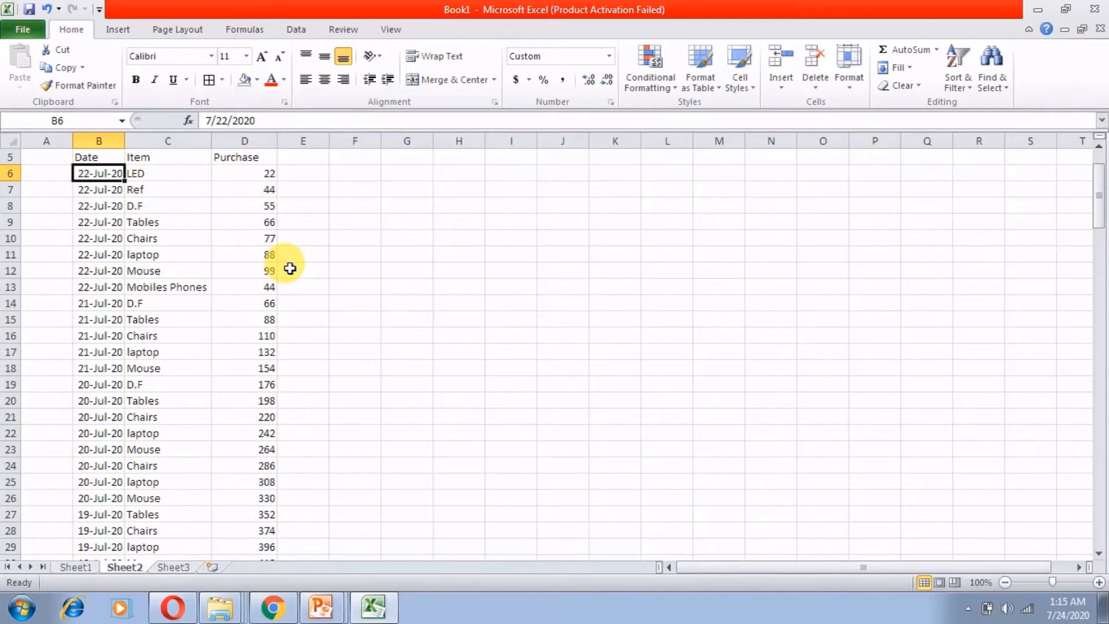
{"action": "scroll", "coordinate": [290, 268], "scroll_direction": "up", "scroll_amount": 2}
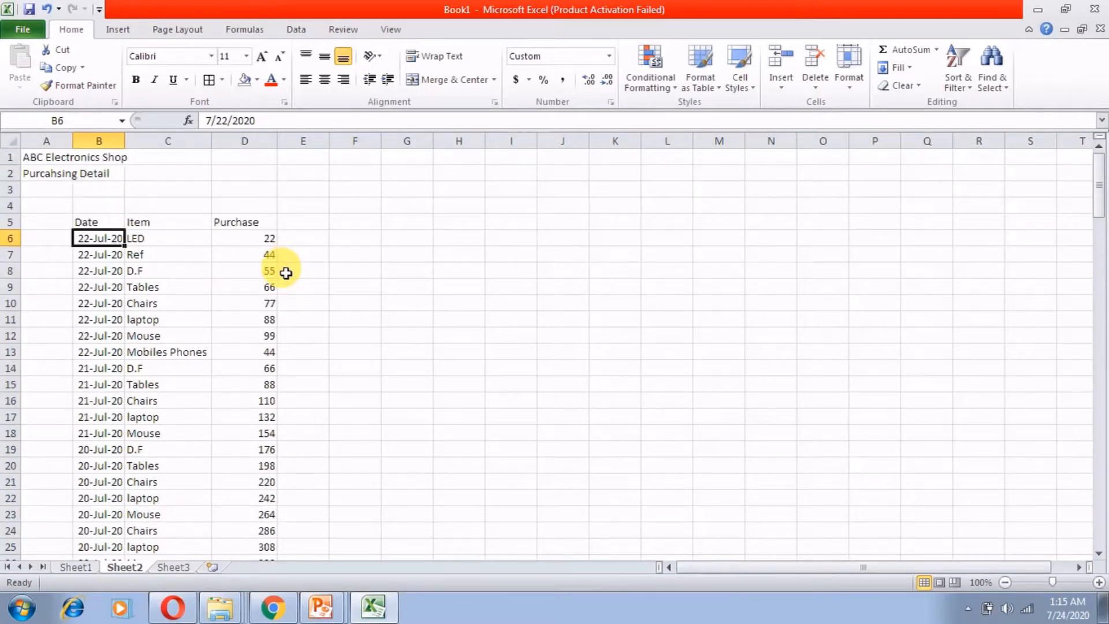
{"action": "left_click", "coordinate": [387, 30]}
{"action": "left_click", "coordinate": [558, 81]}
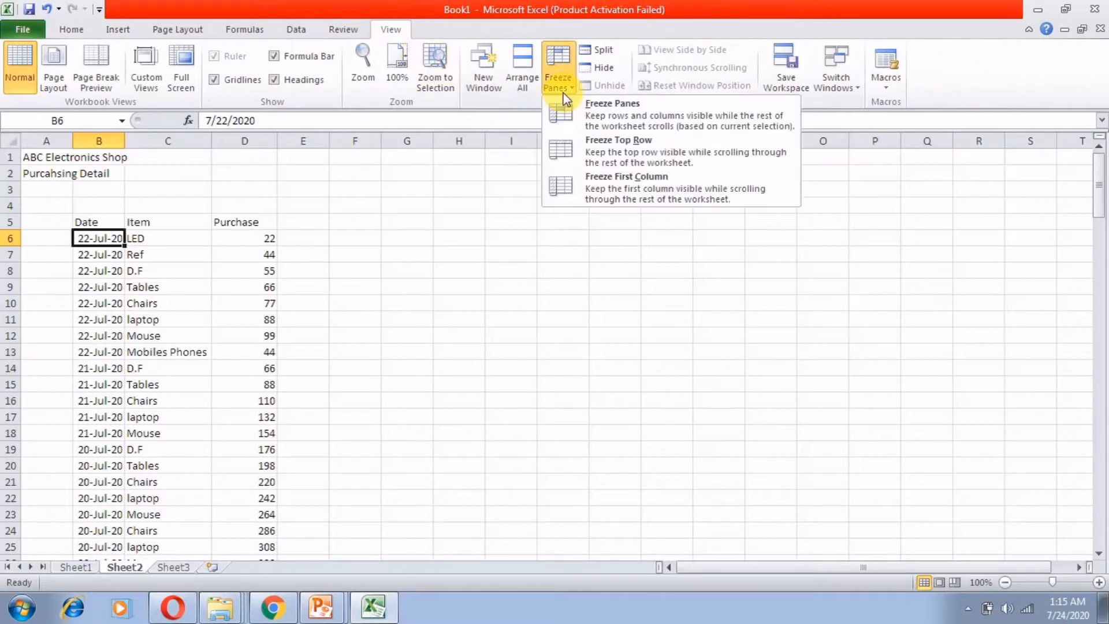
{"action": "left_click", "coordinate": [584, 125]}
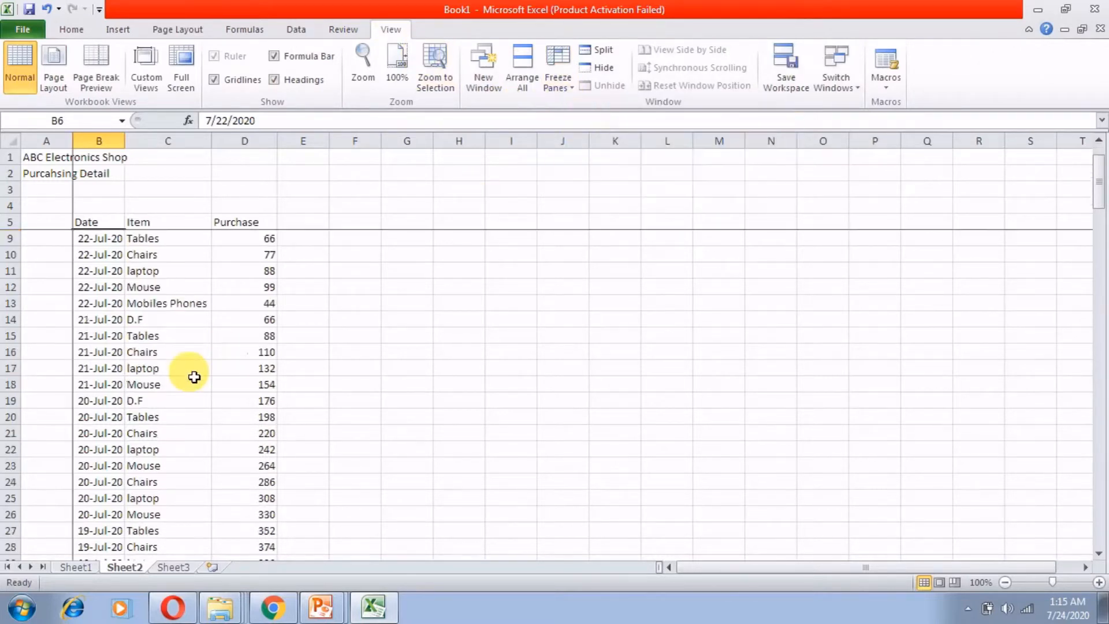
Bold the Date, Item and Purchase headers and apply all borders to the whole table B5:D39
{"action": "left_click_drag", "start_coordinate": [92, 222], "coordinate": [260, 229]}
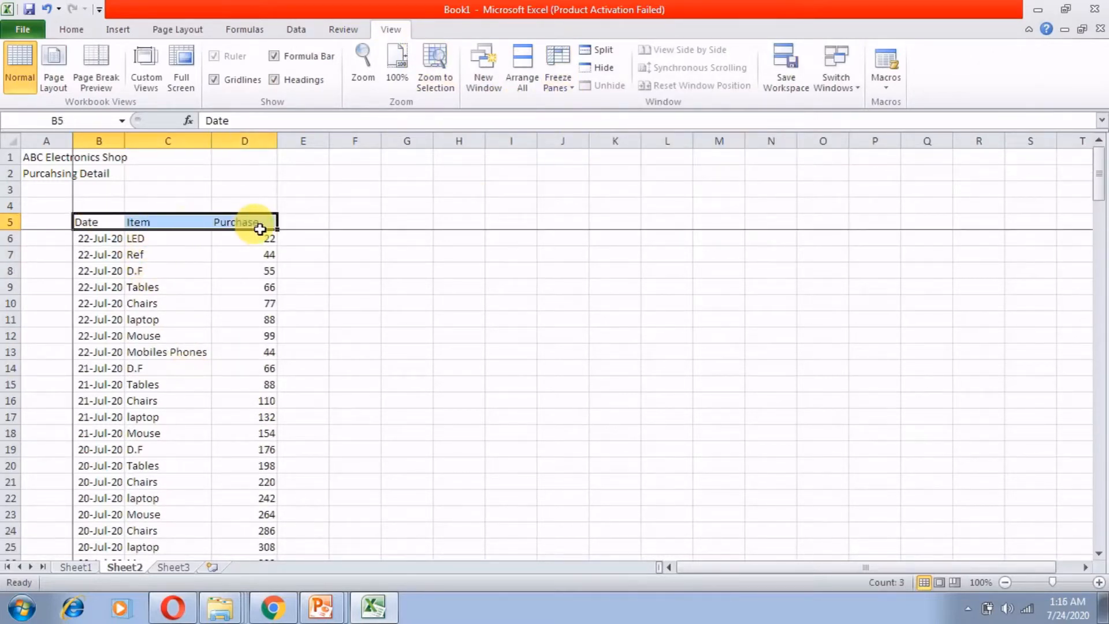
{"action": "key", "text": "ctrl+b"}
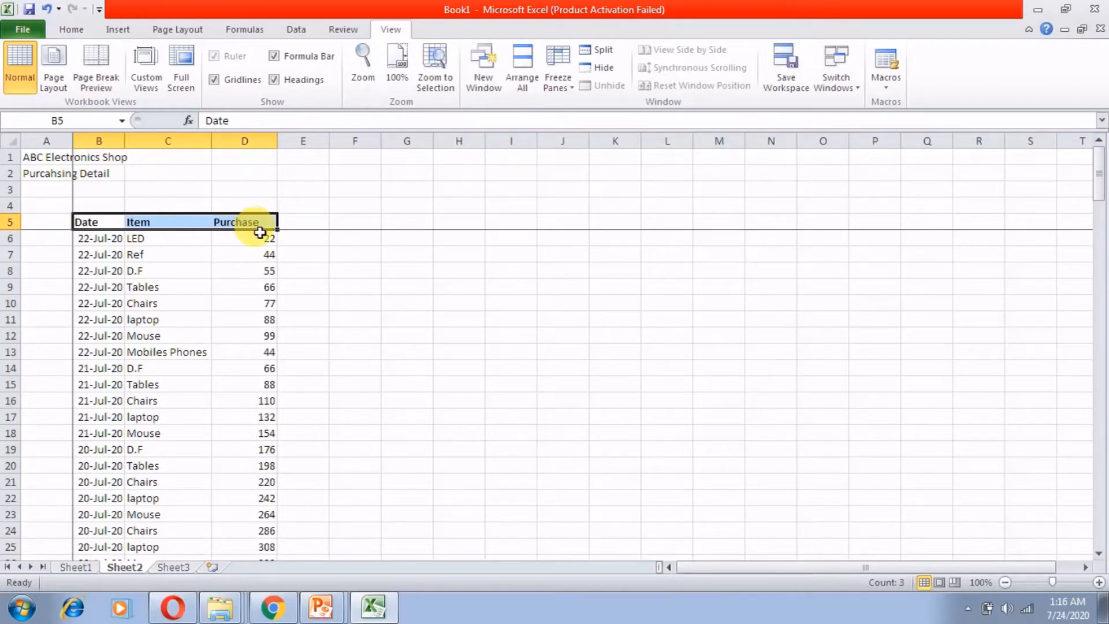
{"action": "left_click", "coordinate": [112, 224]}
{"action": "key", "text": "ctrl+shift+Right"}
{"action": "key", "text": "ctrl+shift+Down"}
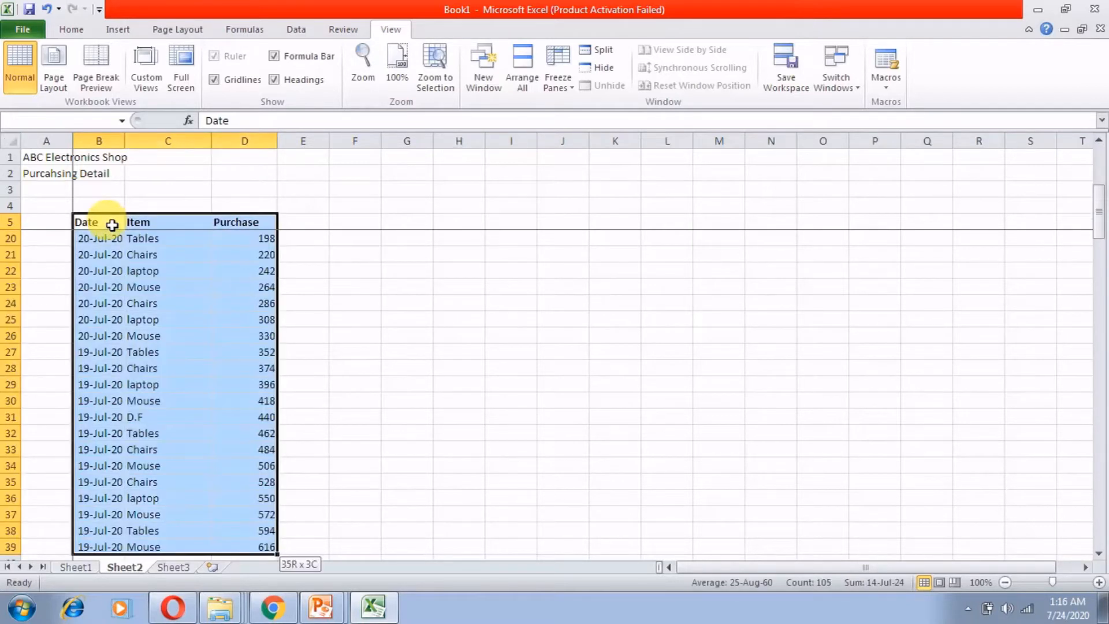
{"action": "left_click", "coordinate": [72, 28]}
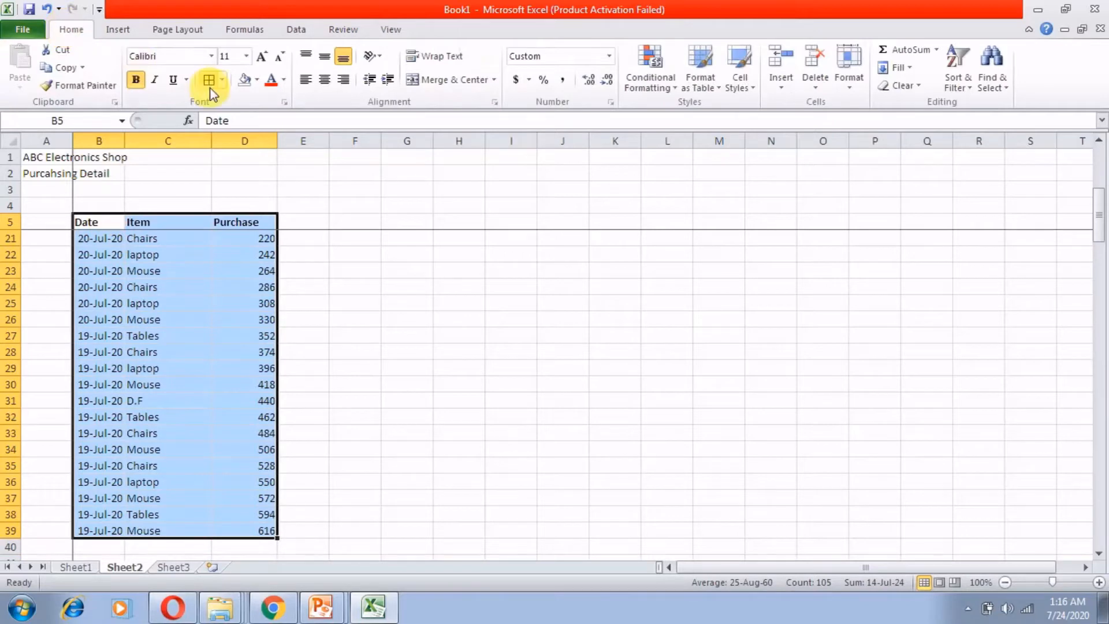
{"action": "left_click", "coordinate": [209, 87]}
Apply a thick box border around the header cells B5:D5
{"action": "scroll", "coordinate": [116, 289], "scroll_direction": "up", "scroll_amount": 5}
{"action": "left_click_drag", "start_coordinate": [95, 226], "coordinate": [243, 214]}
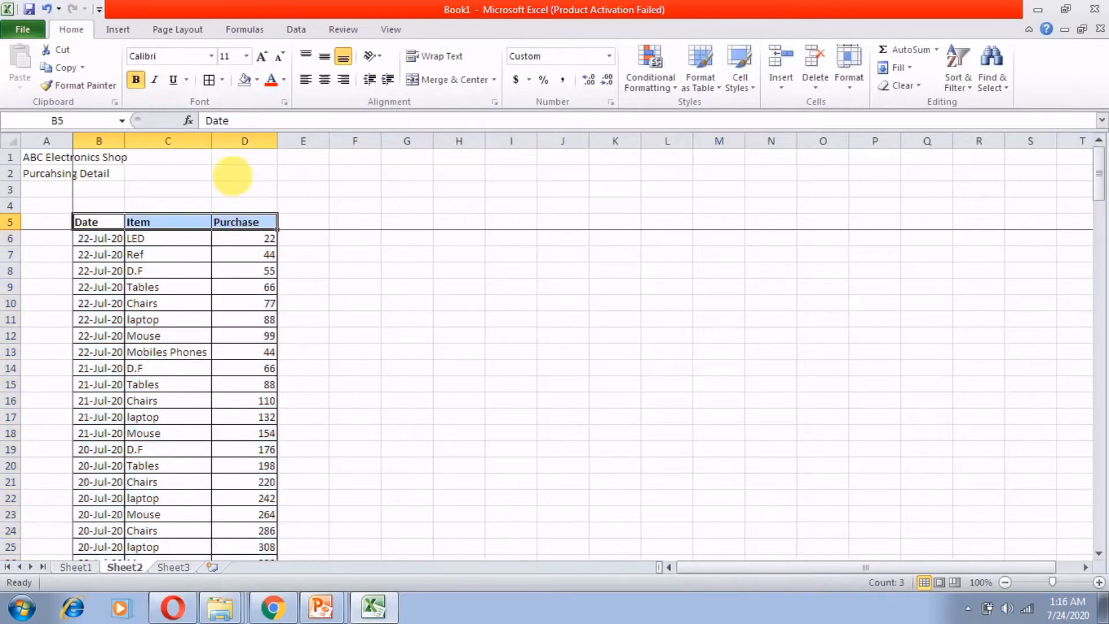
{"action": "left_click", "coordinate": [222, 80]}
{"action": "left_click", "coordinate": [211, 241]}
{"action": "scroll", "coordinate": [215, 355], "scroll_direction": "down", "scroll_amount": 5}
{"action": "scroll", "coordinate": [214, 355], "scroll_direction": "up", "scroll_amount": 5}
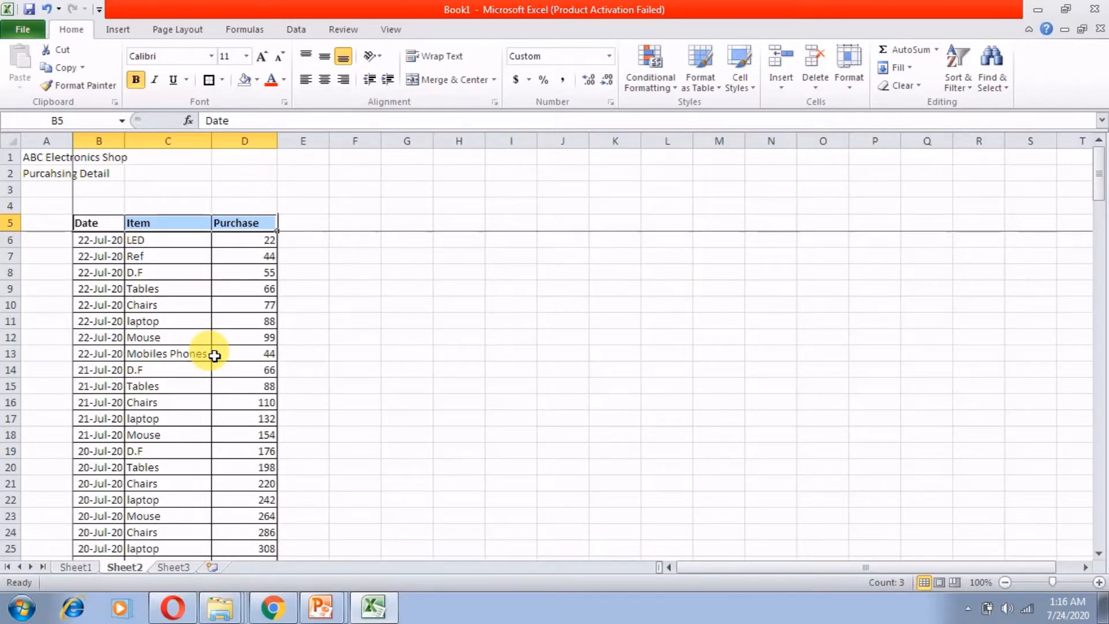
Enter the formula =SUBTOTAL(9,D6:D39) in D4, above the Purchase header
{"action": "left_click", "coordinate": [254, 209]}
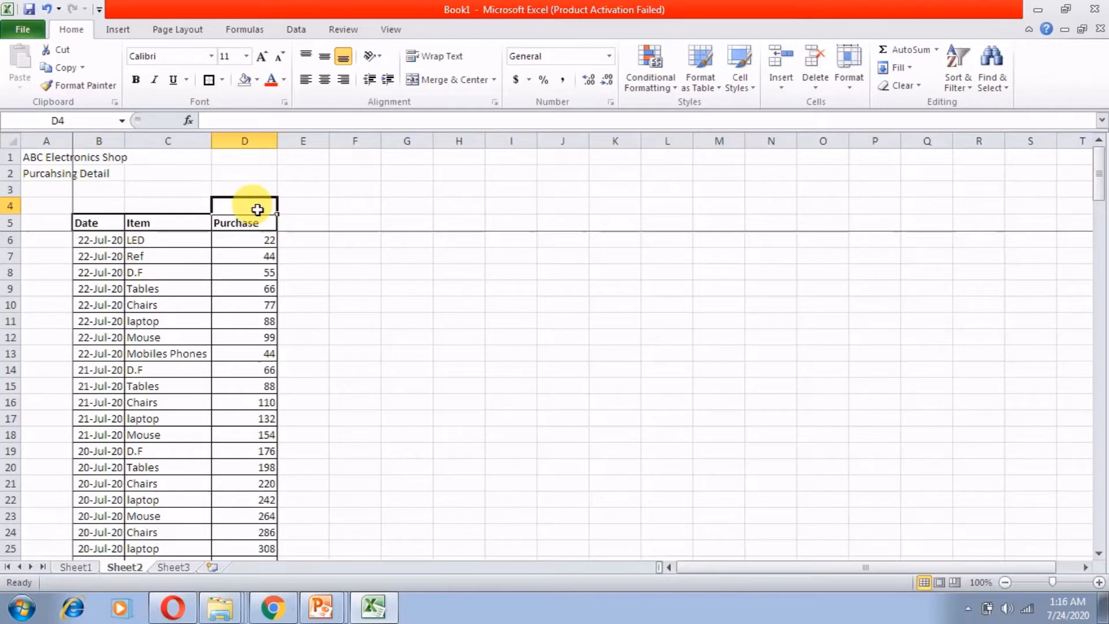
{"action": "type", "text": "="}
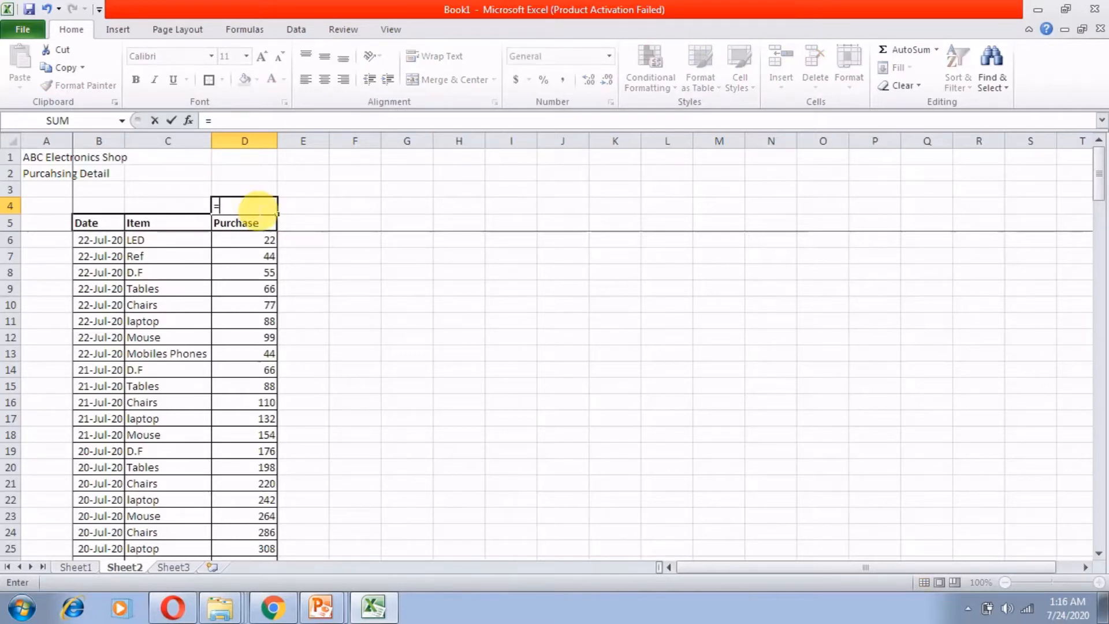
{"action": "type", "text": "subto"}
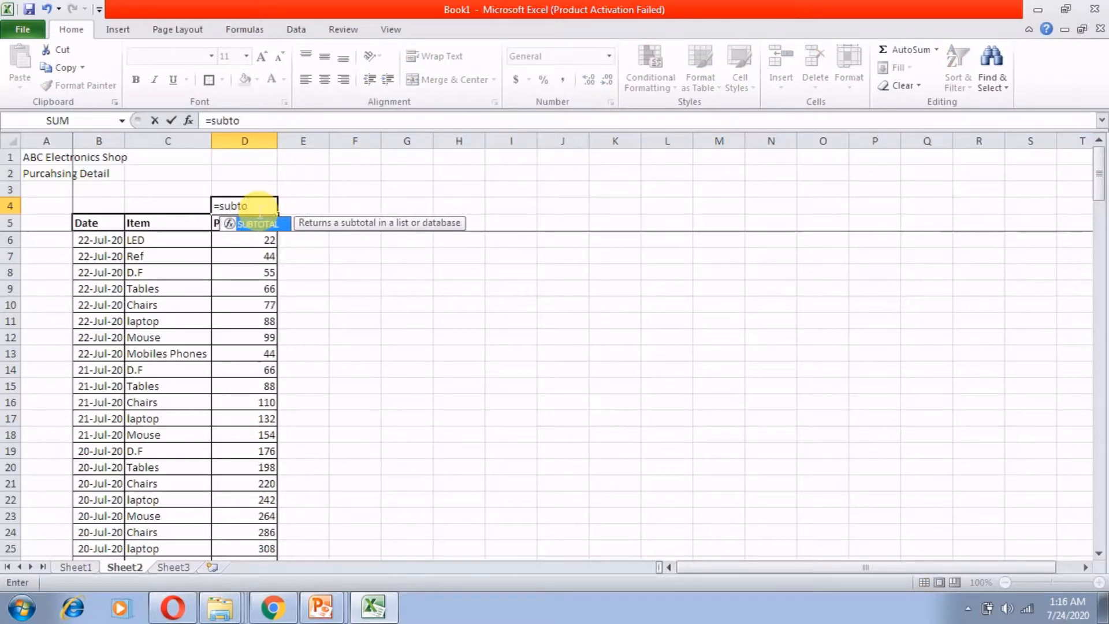
{"action": "type", "text": "tal(9,"}
{"action": "key", "text": "Down"}
{"action": "key", "text": "Down"}
{"action": "key", "text": "ctrl+shift+Down"}
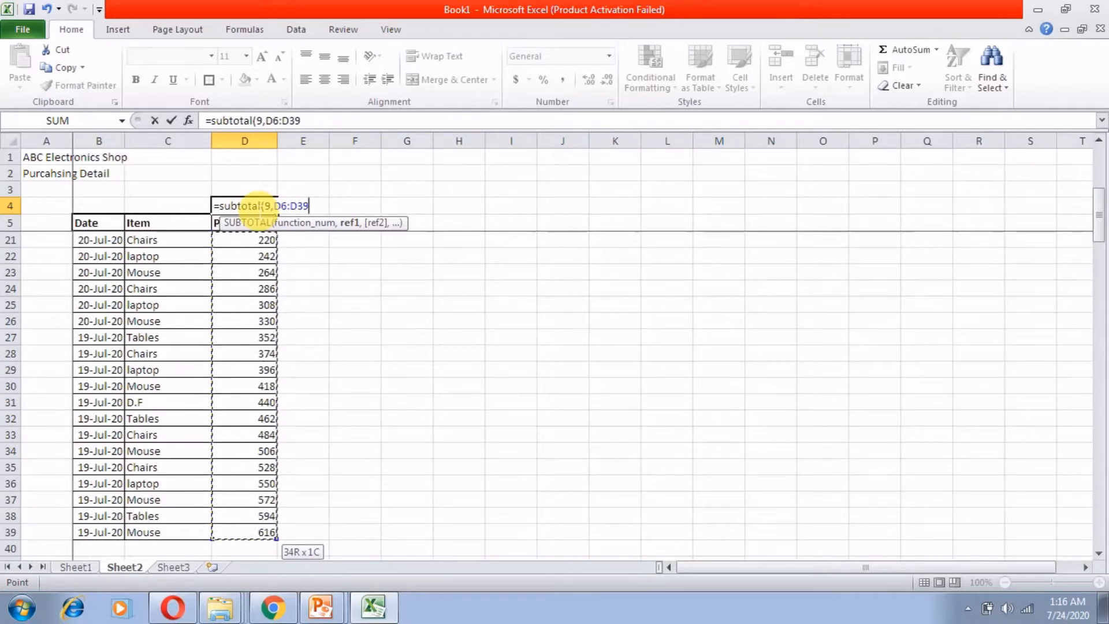
{"action": "type", "text": ")"}
{"action": "key", "text": "Return"}
{"action": "left_click", "coordinate": [257, 208]}
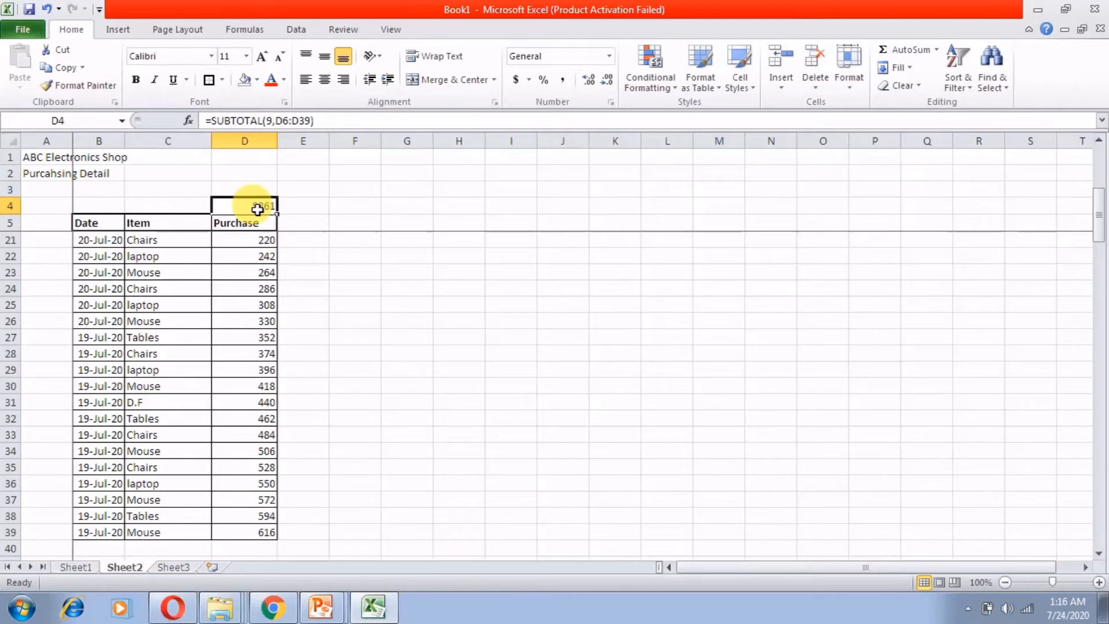
Enter a SUM formula over D6:D39 in D40, directly below the Purchase column
{"action": "key", "text": "Down"}
{"action": "key", "text": "Down"}
{"action": "key", "text": "Up"}
{"action": "key", "text": "Down"}
{"action": "key", "text": "ctrl+shift+Down"}
{"action": "key", "text": "Down"}
{"action": "key", "text": "ctrl+Down"}
{"action": "key", "text": "Down"}
{"action": "type", "text": "=sum("}
{"action": "key", "text": "Up"}
{"action": "key", "text": "ctrl+Up"}
{"action": "key", "text": "Down"}
{"action": "key", "text": "ctrl+shift+Down"}
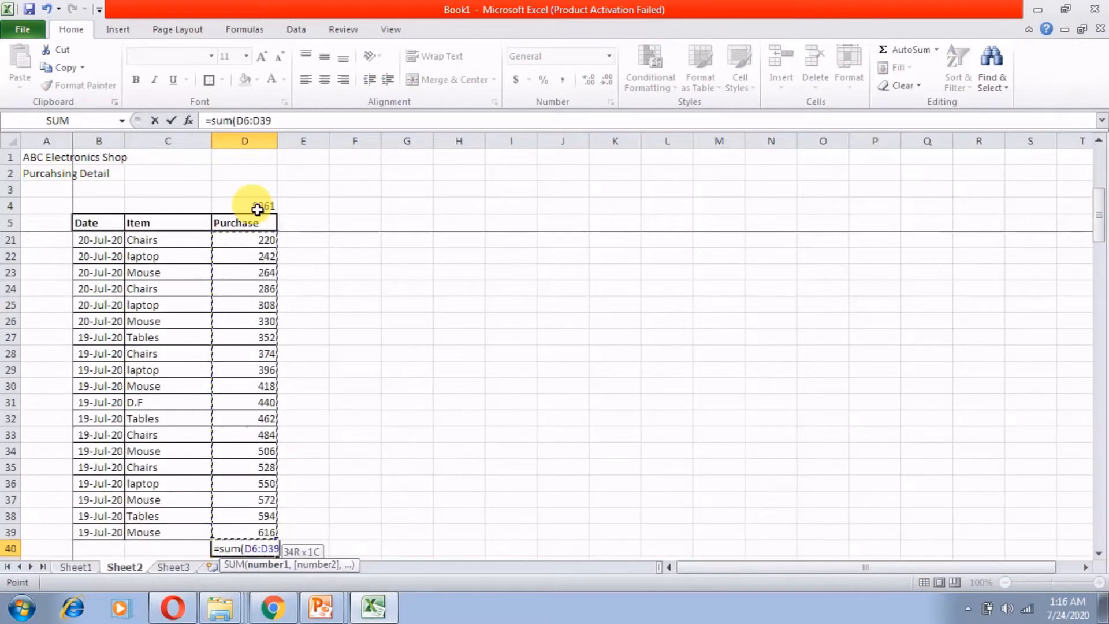
{"action": "key", "text": "Return"}
Delete the SUM formula from D40 below the Purchase column
{"action": "key", "text": "Page_Down"}
{"action": "key", "text": "ctrl+Up"}
{"action": "key", "text": "ctrl+Up"}
{"action": "key", "text": "Down"}
{"action": "key", "text": "Down"}
{"action": "key", "text": "Down"}
{"action": "key", "text": "ctrl+Down"}
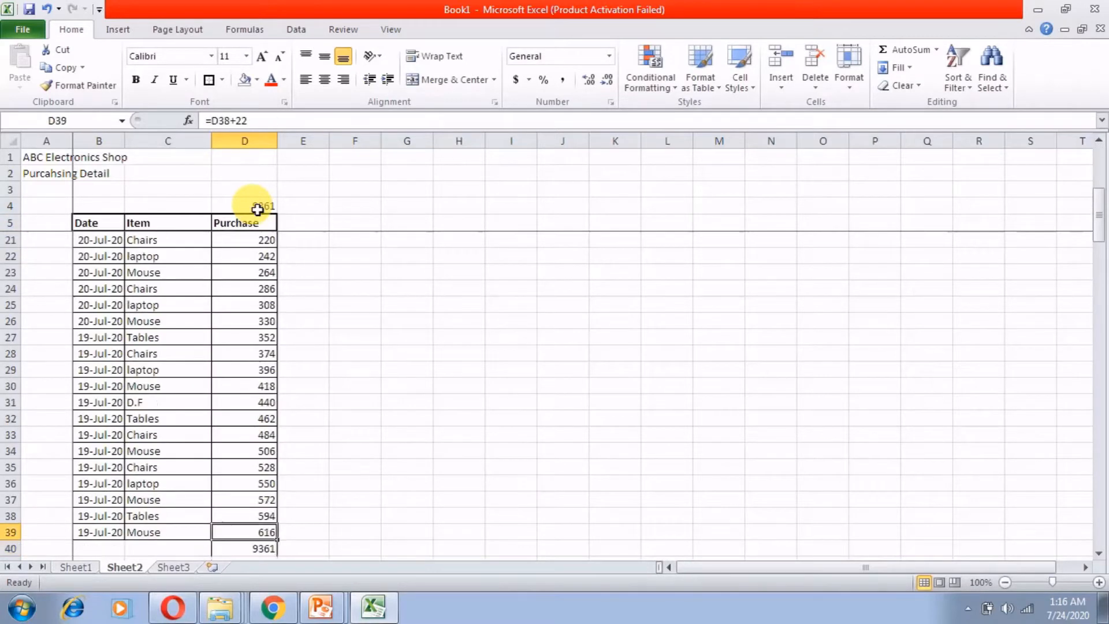
{"action": "key", "text": "Delete"}
Check the SUBTOTAL formula in D4 against the purchase cells D6:D39 that it covers
{"action": "key", "text": "Up"}
{"action": "key", "text": "ctrl+Up"}
{"action": "key", "text": "F2"}
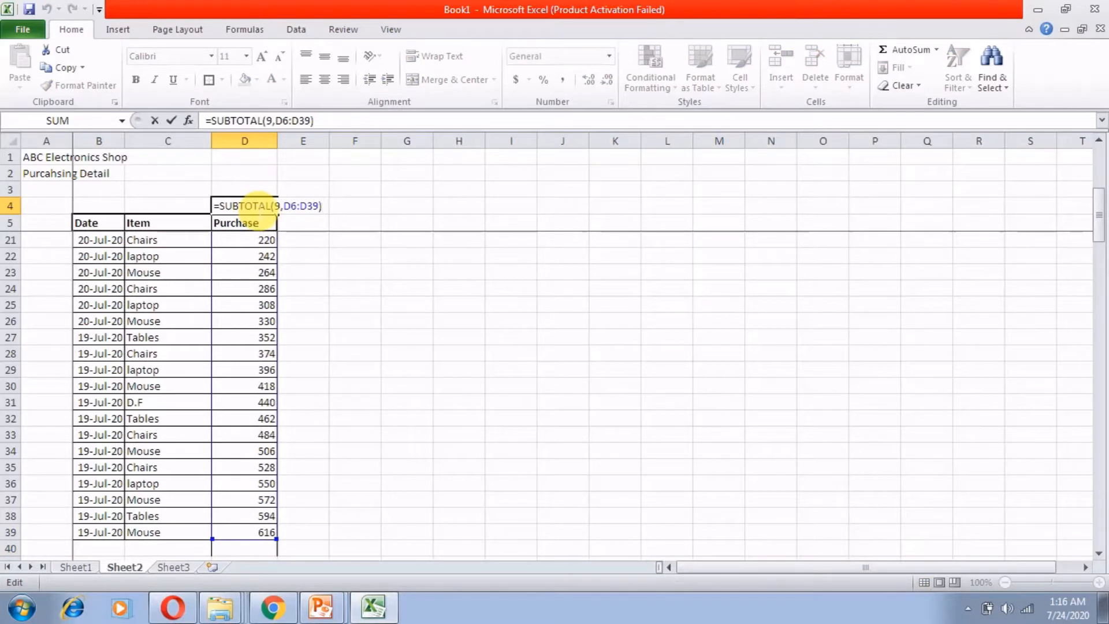
{"action": "key", "text": "Escape"}
{"action": "key", "text": "Down"}
{"action": "key", "text": "Down"}
{"action": "key", "text": "Up"}
{"action": "key", "text": "Down"}
{"action": "key", "text": "ctrl+shift+Down"}
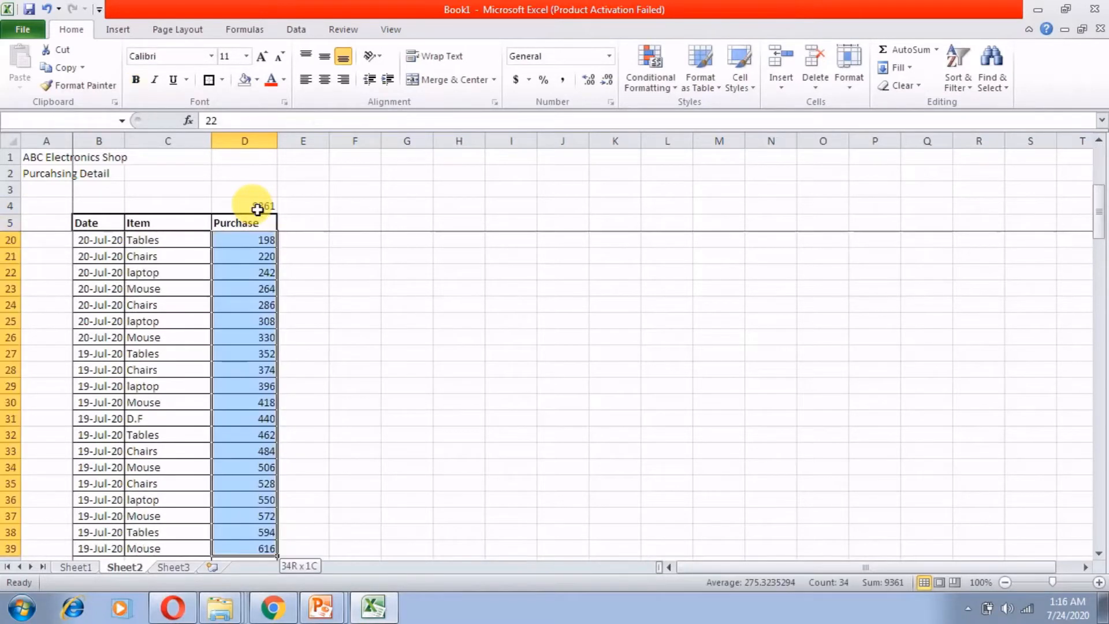
{"action": "key", "text": "shift+Down"}
{"action": "key", "text": "shift+Down"}
{"action": "key", "text": "shift+Up"}
{"action": "key", "text": "Up"}
{"action": "key", "text": "Up"}
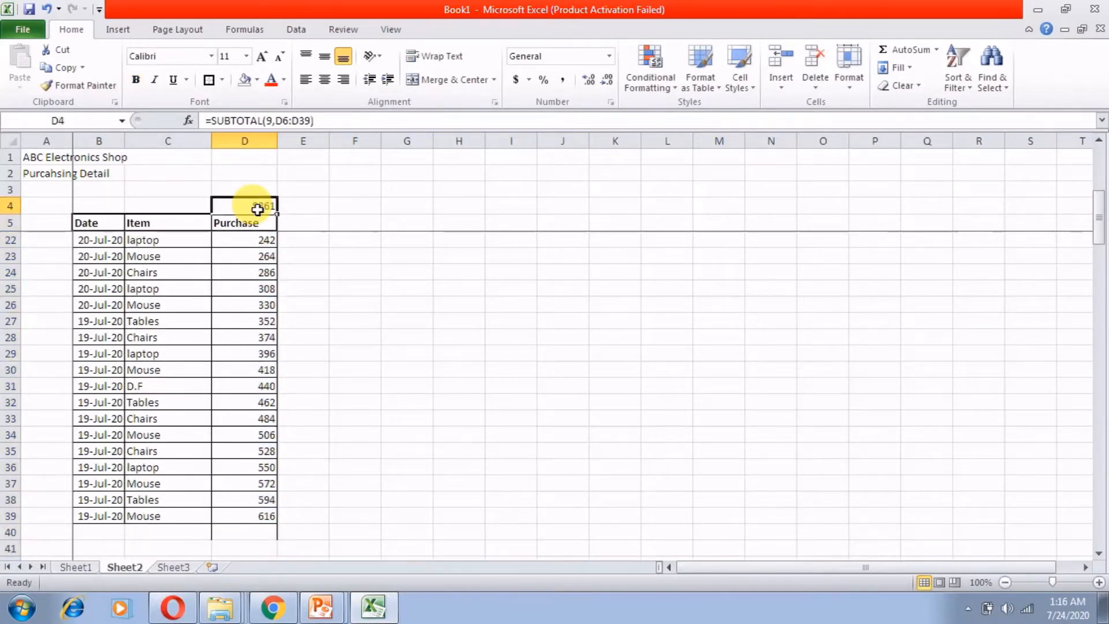
Enter the formula =SUM(D6:D39) in D40 below the last purchase
{"action": "left_click", "coordinate": [241, 538]}
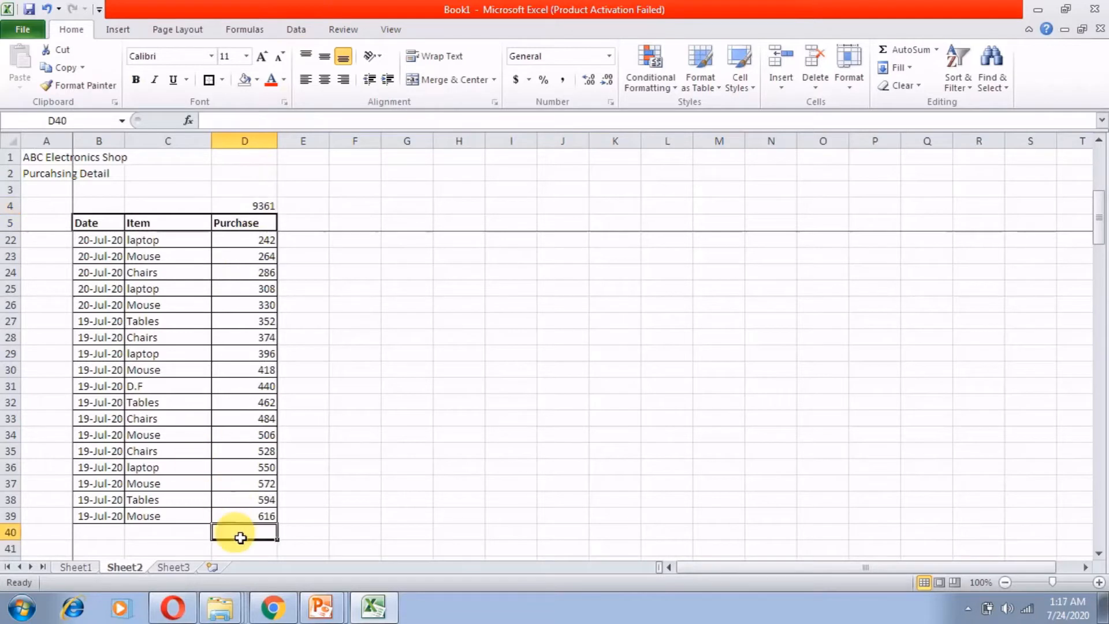
{"action": "type", "text": "=su"}
{"action": "type", "text": "("}
{"action": "key", "text": "ctrl+Up"}
{"action": "key", "text": "ctrl+Up"}
{"action": "key", "text": "Down"}
{"action": "key", "text": "Down"}
{"action": "key", "text": "ctrl+shift+Down"}
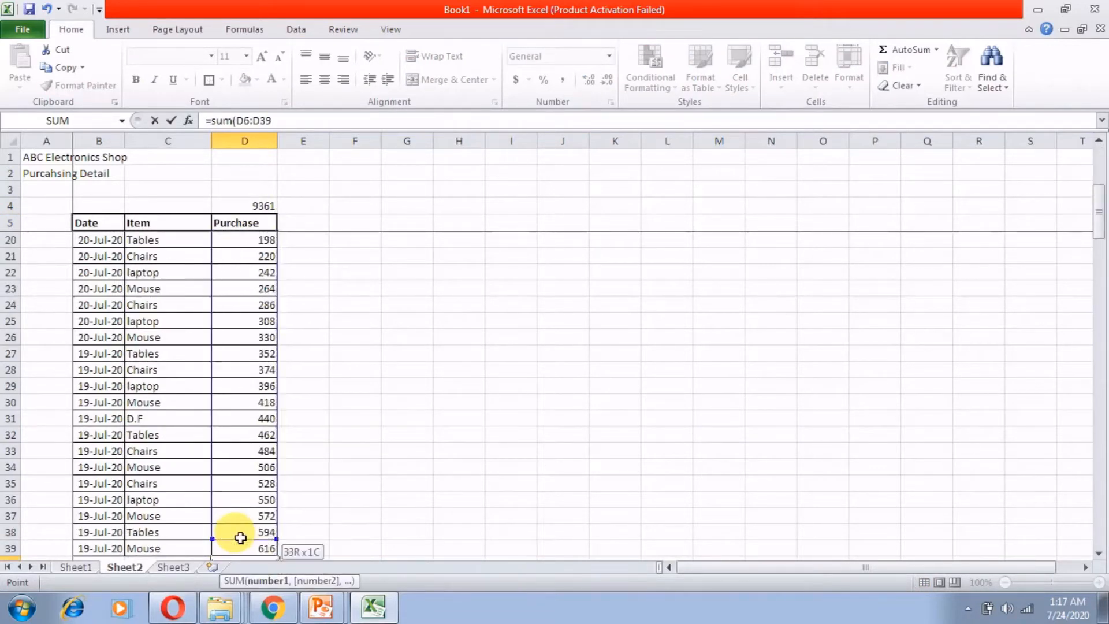
{"action": "type", "text": ")"}
{"action": "key", "text": "ctrl+Return"}
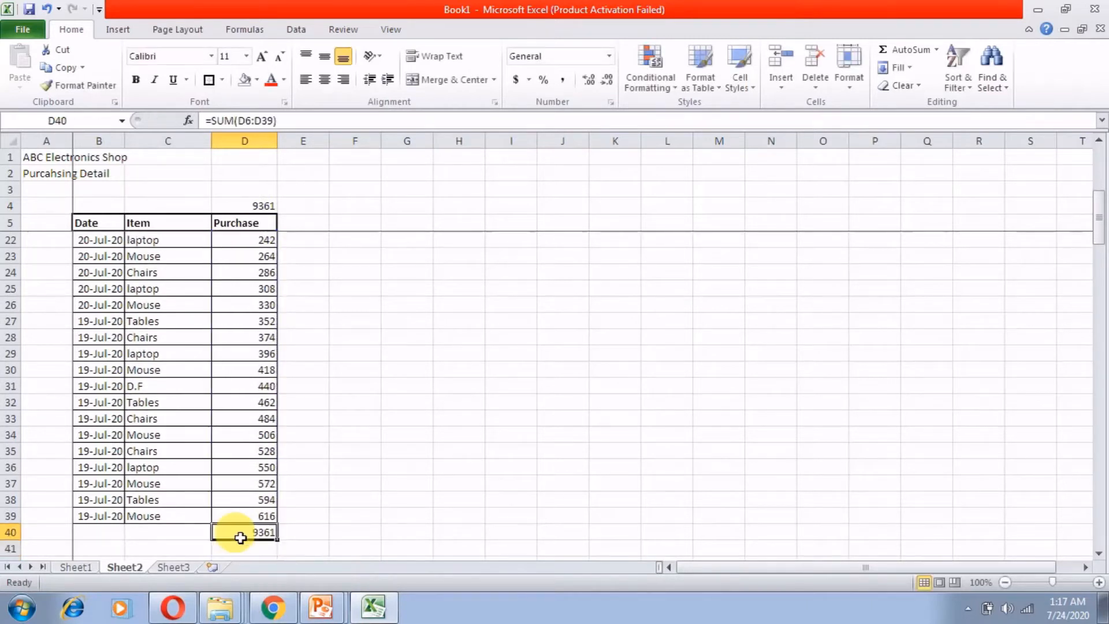
Compare the SUBTOTAL in D4 with the SUM in D40, and clear the SUM formula from D40
{"action": "scroll", "coordinate": [241, 538], "scroll_direction": "up", "scroll_amount": 3}
{"action": "scroll", "coordinate": [241, 538], "scroll_direction": "down", "scroll_amount": 4}
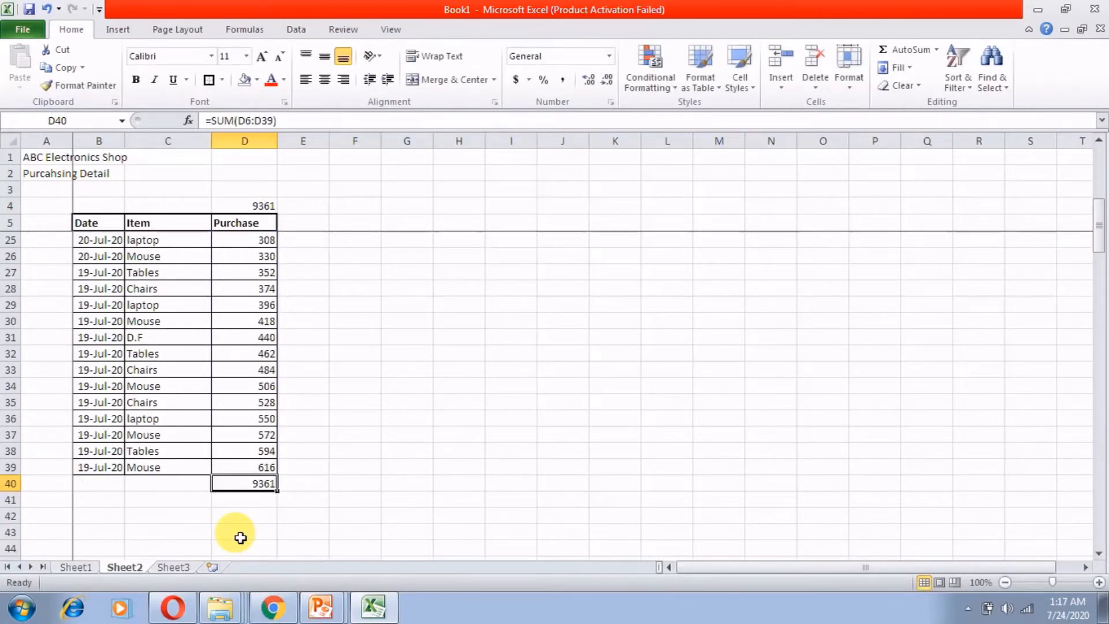
{"action": "left_click", "coordinate": [247, 206]}
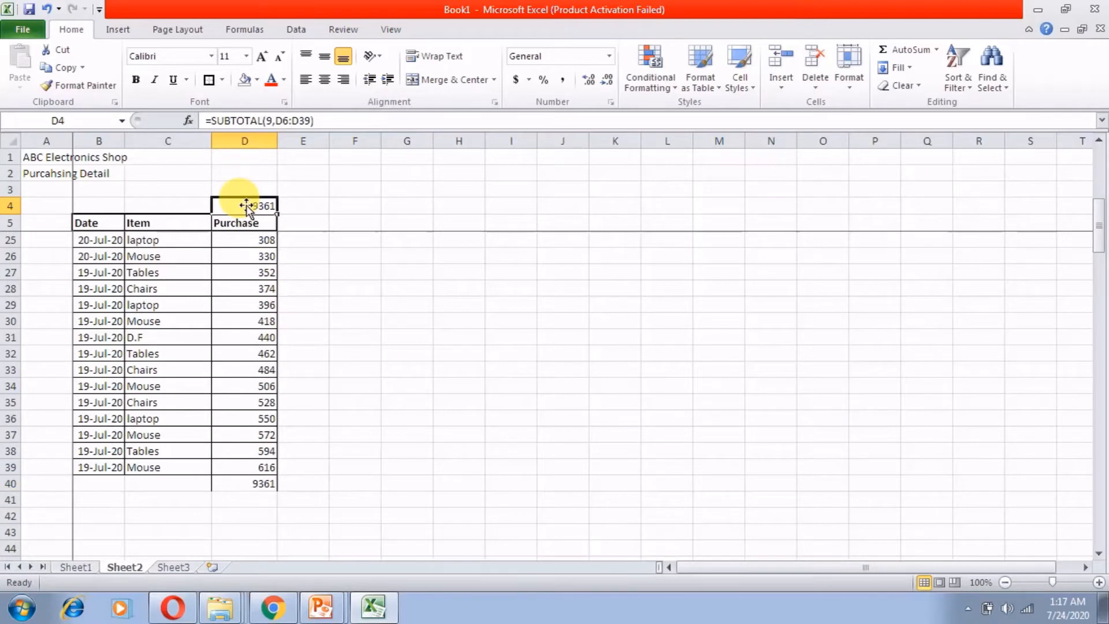
{"action": "left_click", "coordinate": [262, 494]}
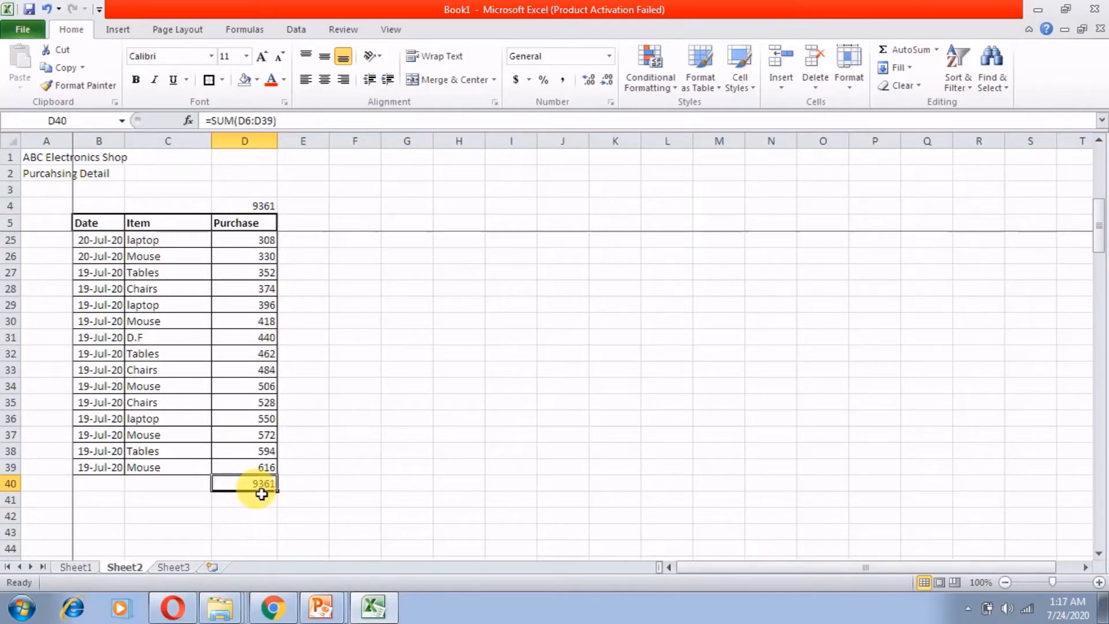
Turn on filtering for the Date, Item and Purchase header cells B5:D5
{"action": "key", "text": "Left"}
{"action": "key", "text": "Left"}
{"action": "key", "text": "ctrl+Up"}
{"action": "key", "text": "ctrl+Up"}
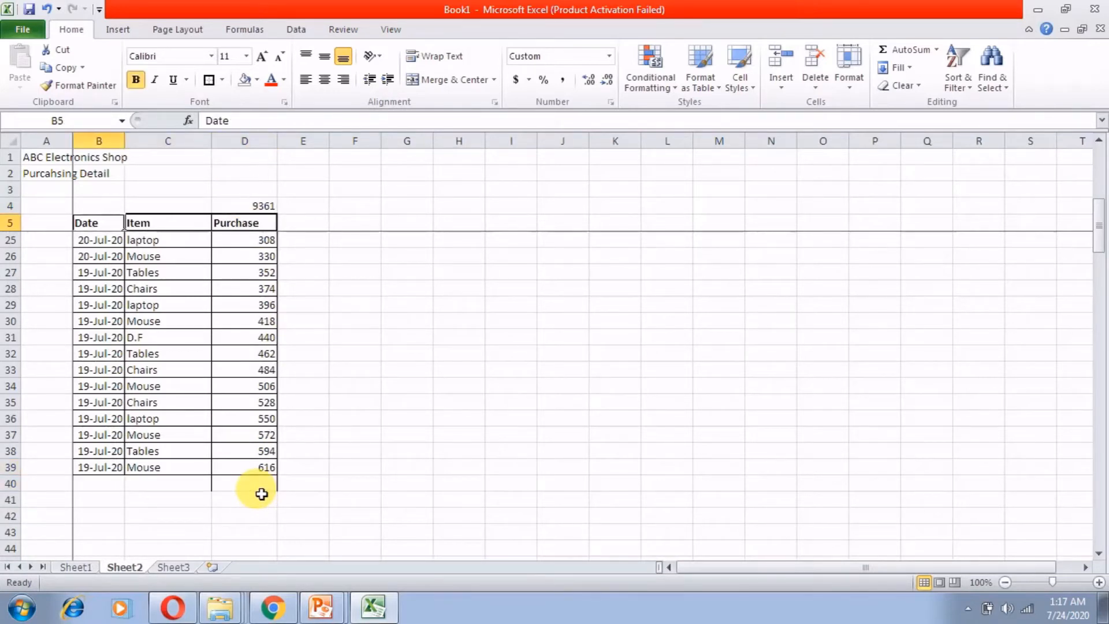
{"action": "key", "text": "Down"}
{"action": "key", "text": "Up"}
{"action": "key", "text": "shift+Right"}
{"action": "key", "text": "shift+Right"}
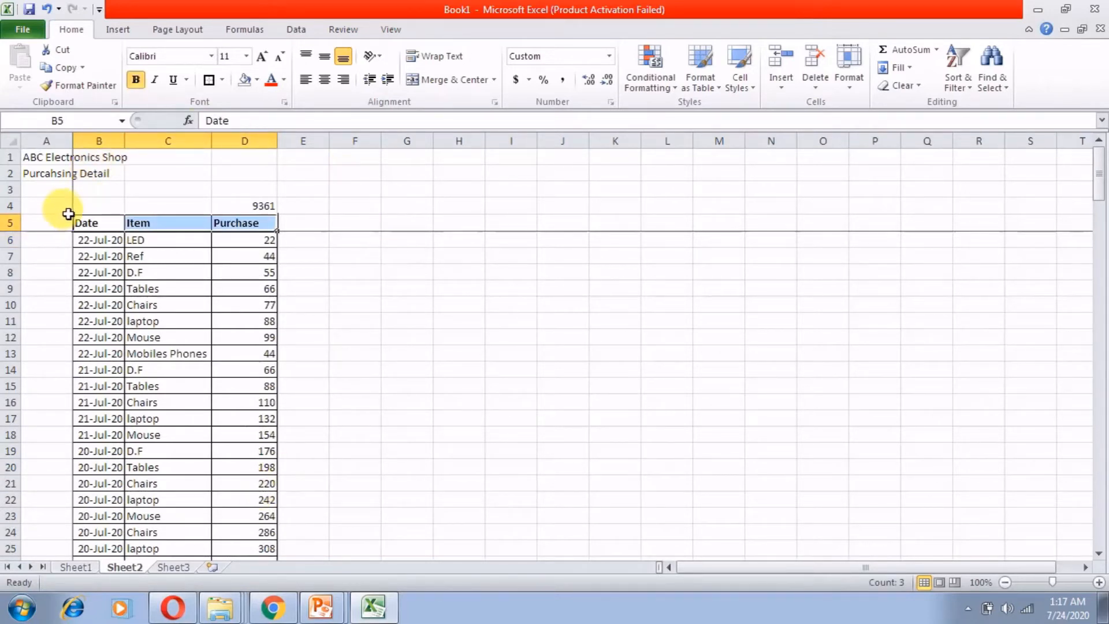
{"action": "left_click", "coordinate": [294, 29]}
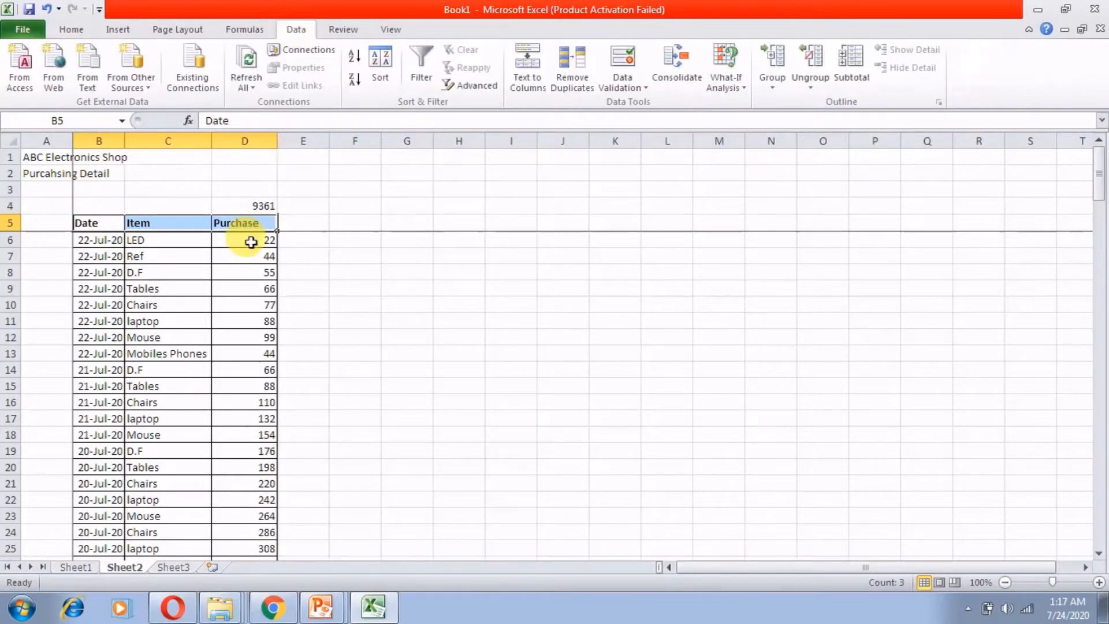
{"action": "left_click", "coordinate": [421, 74]}
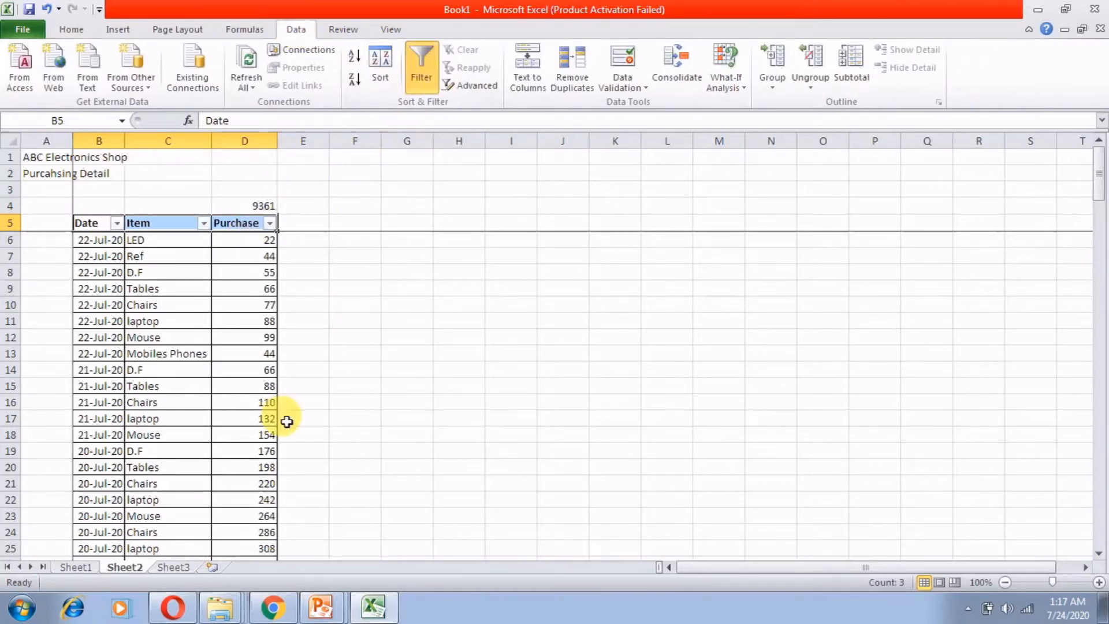
{"action": "left_click", "coordinate": [421, 69]}
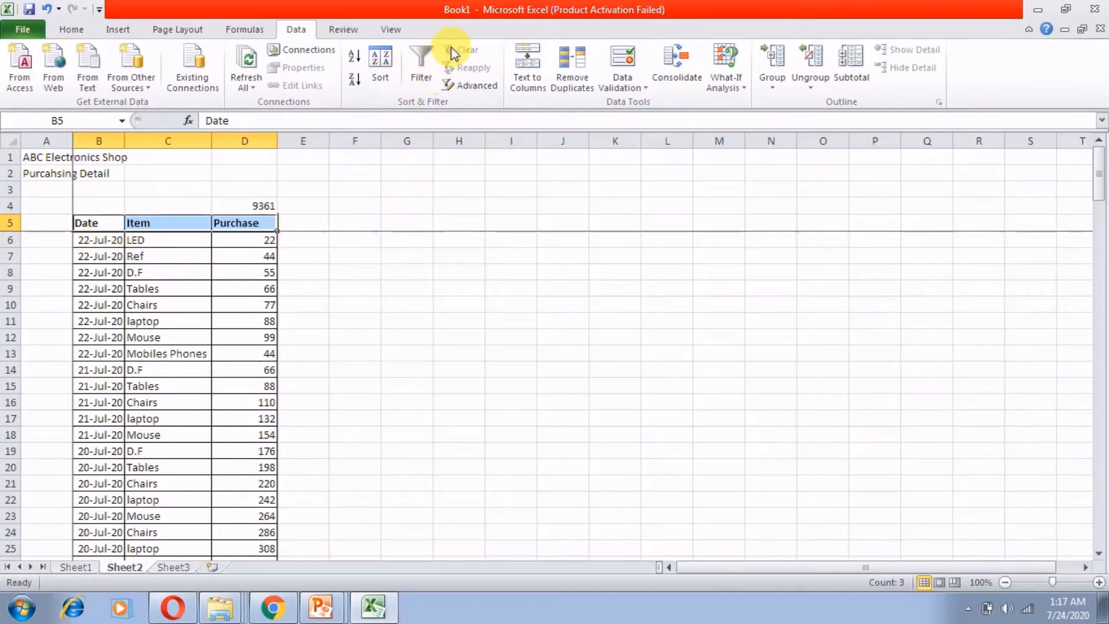
{"action": "left_click", "coordinate": [414, 60]}
{"action": "left_click", "coordinate": [368, 327]}
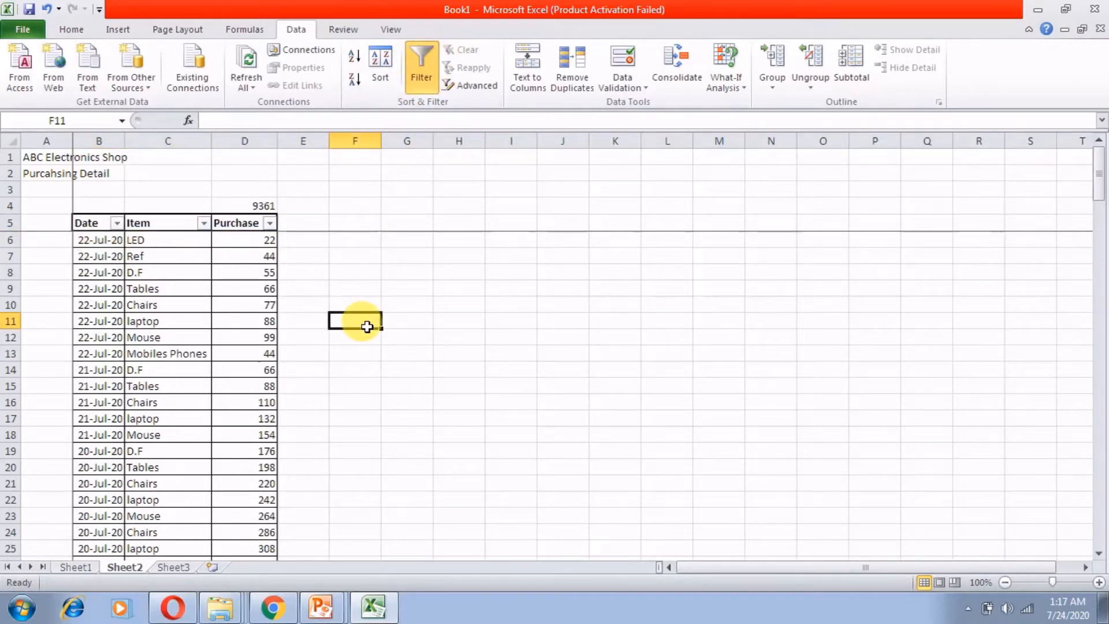
Filter the Date column to show only the 22 July 2020 purchases
{"action": "left_click", "coordinate": [117, 223]}
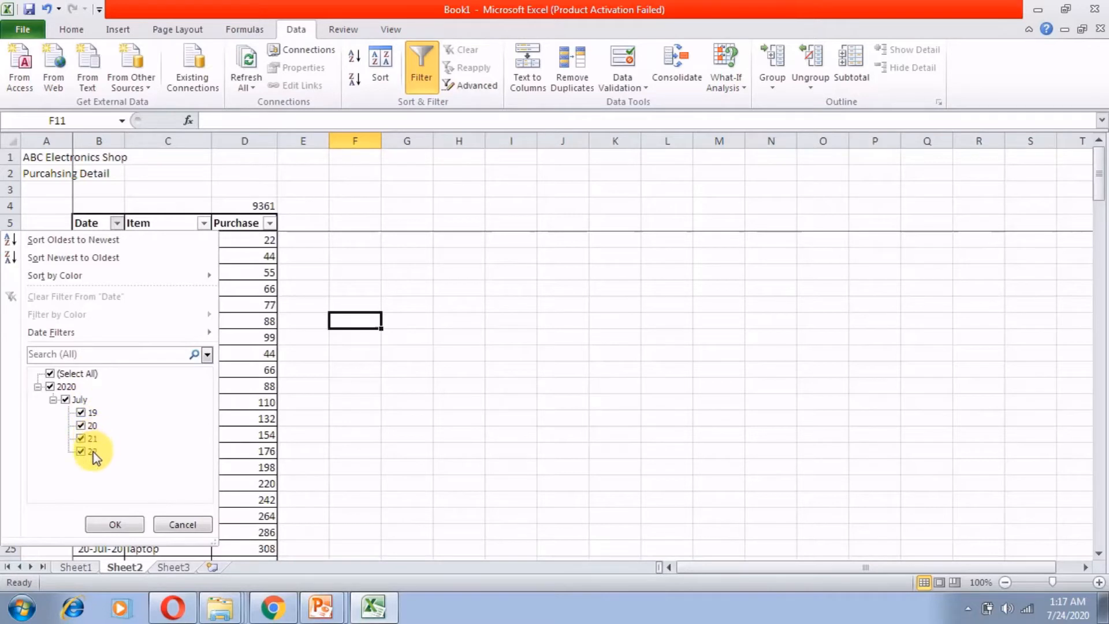
{"action": "left_click", "coordinate": [51, 374]}
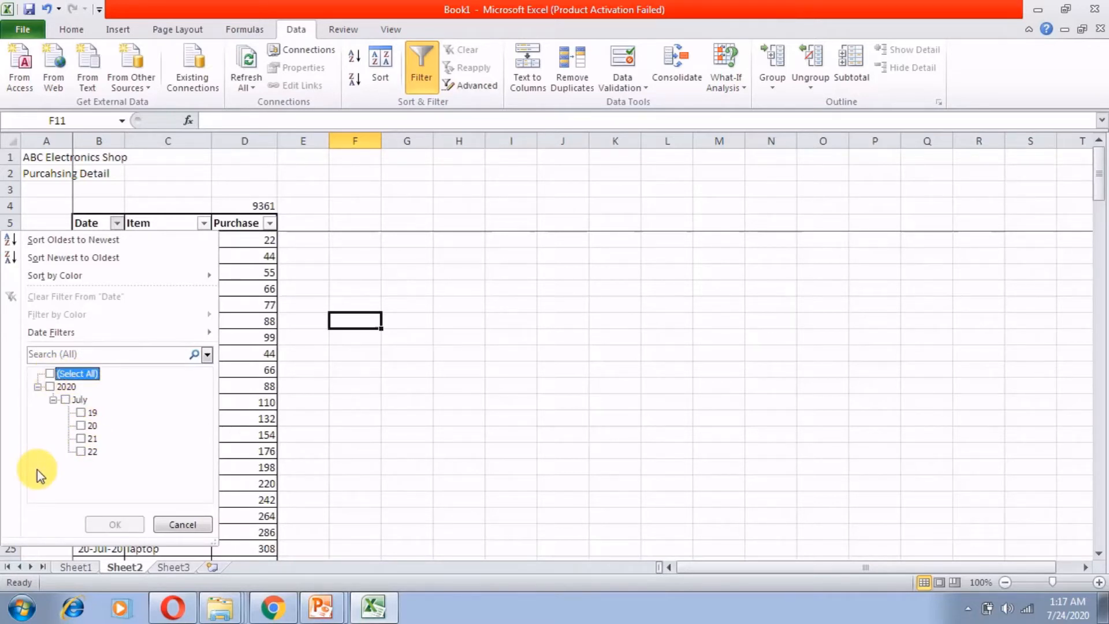
{"action": "left_click", "coordinate": [81, 452]}
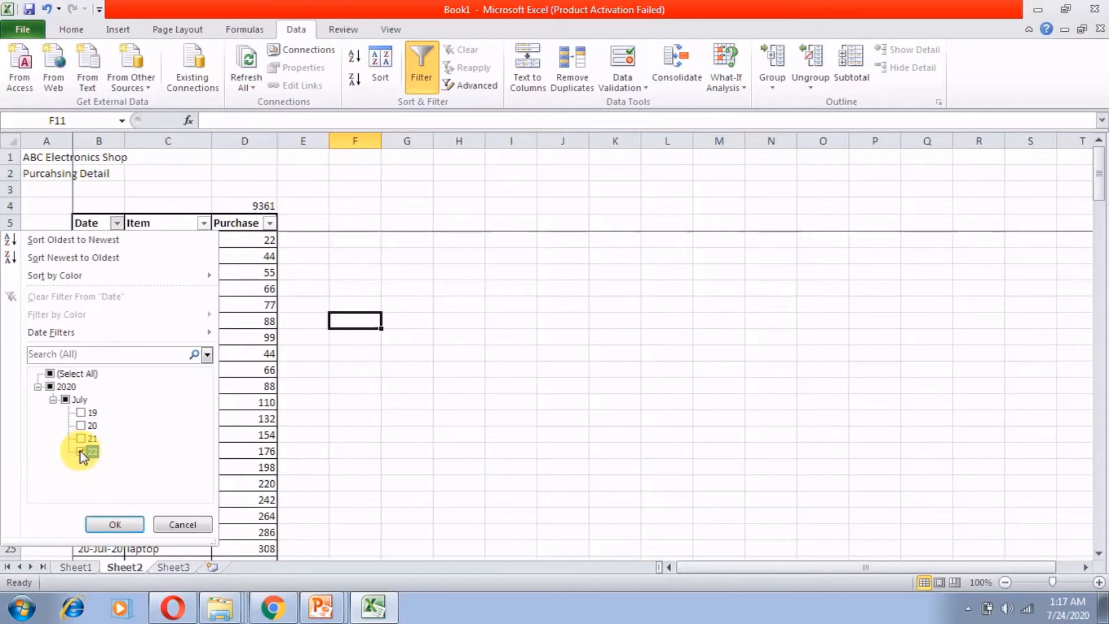
{"action": "left_click", "coordinate": [105, 524]}
Select the visible 22 July purchases in D6:D13 and compare their sum with the SUBTOTAL in D4
{"action": "left_click", "coordinate": [270, 361]}
{"action": "left_click_drag", "start_coordinate": [270, 366], "coordinate": [289, 240]}
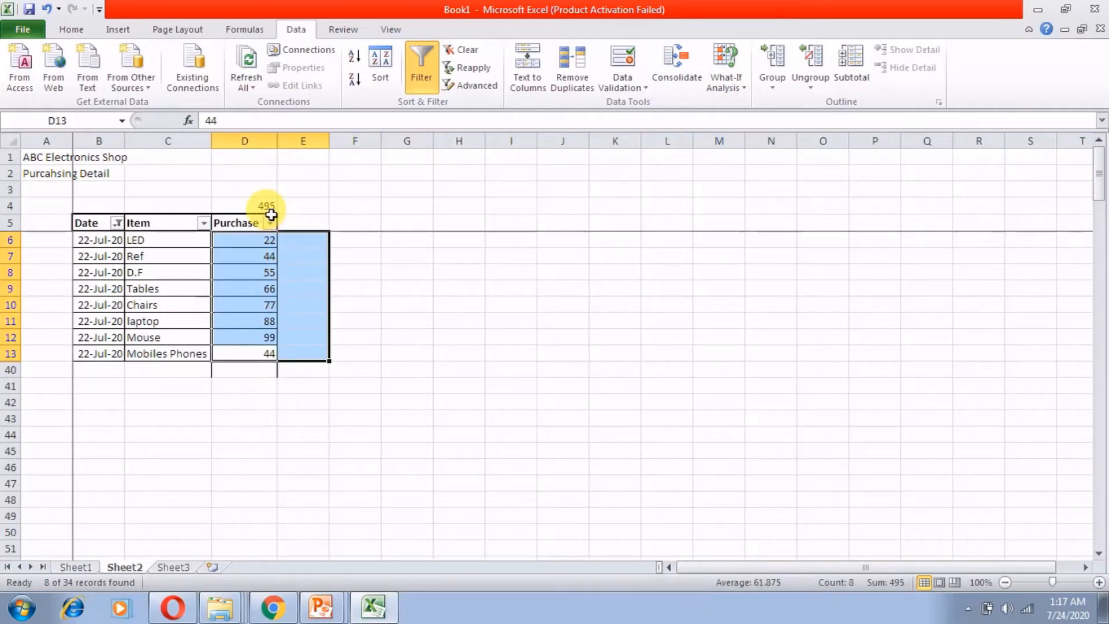
{"action": "left_click", "coordinate": [271, 213]}
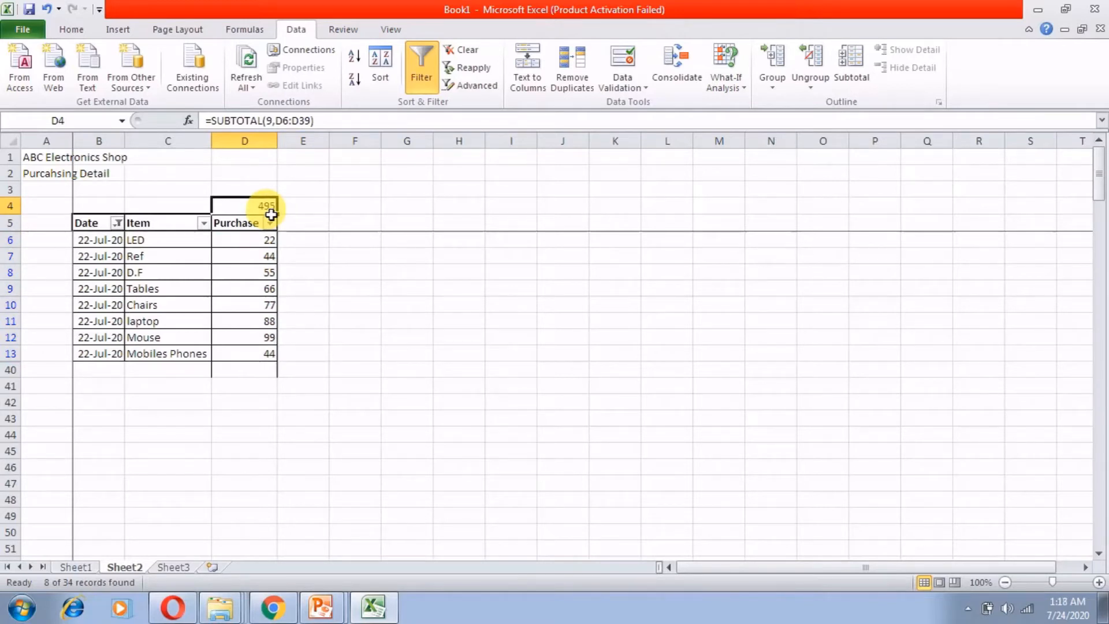
{"action": "left_click", "coordinate": [259, 242]}
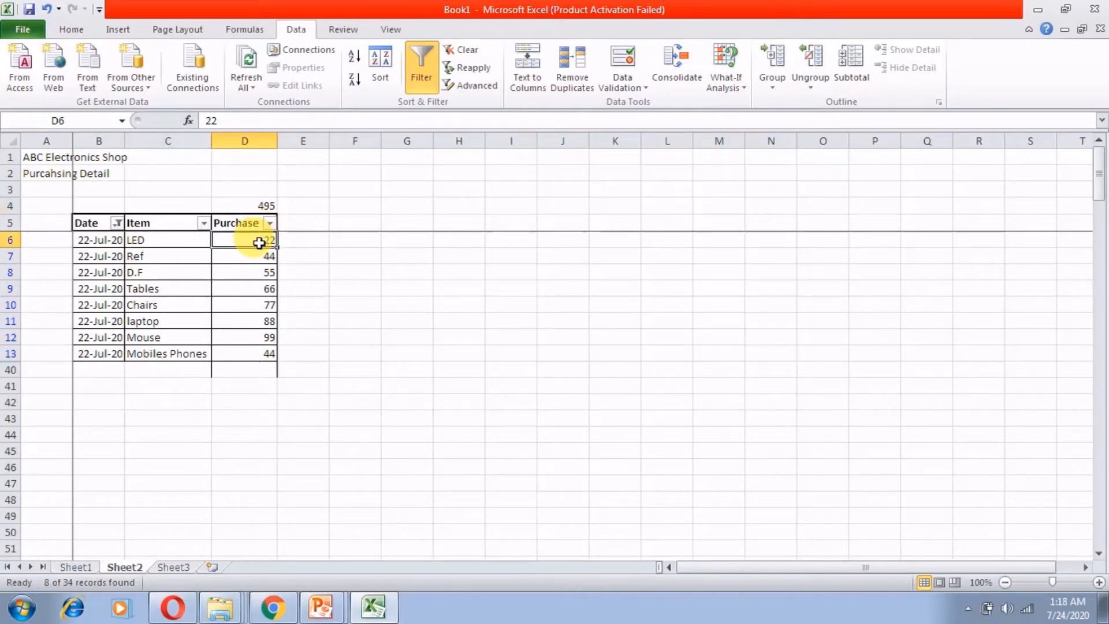
{"action": "left_click_drag", "start_coordinate": [259, 242], "coordinate": [255, 354]}
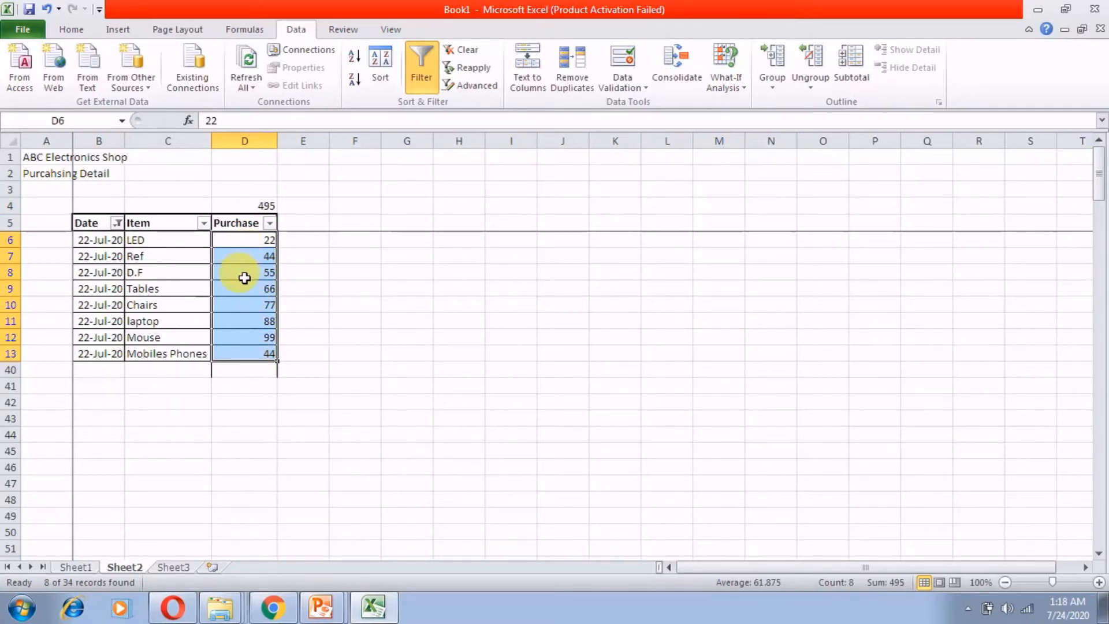
{"action": "left_click", "coordinate": [258, 241]}
{"action": "left_click_drag", "start_coordinate": [258, 242], "coordinate": [258, 360]}
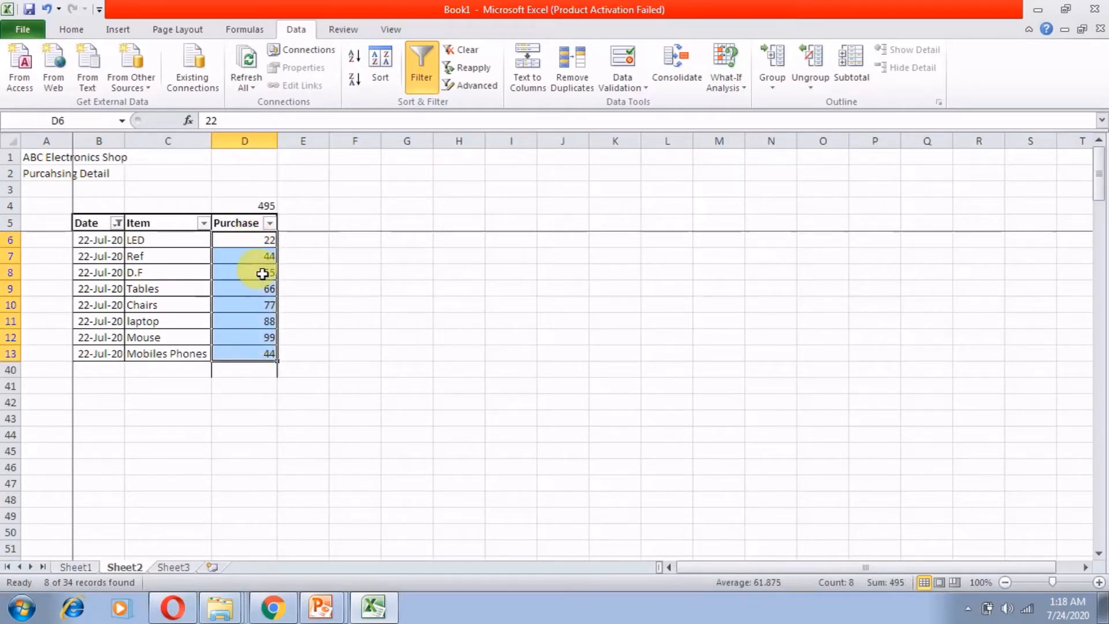
{"action": "left_click", "coordinate": [258, 207]}
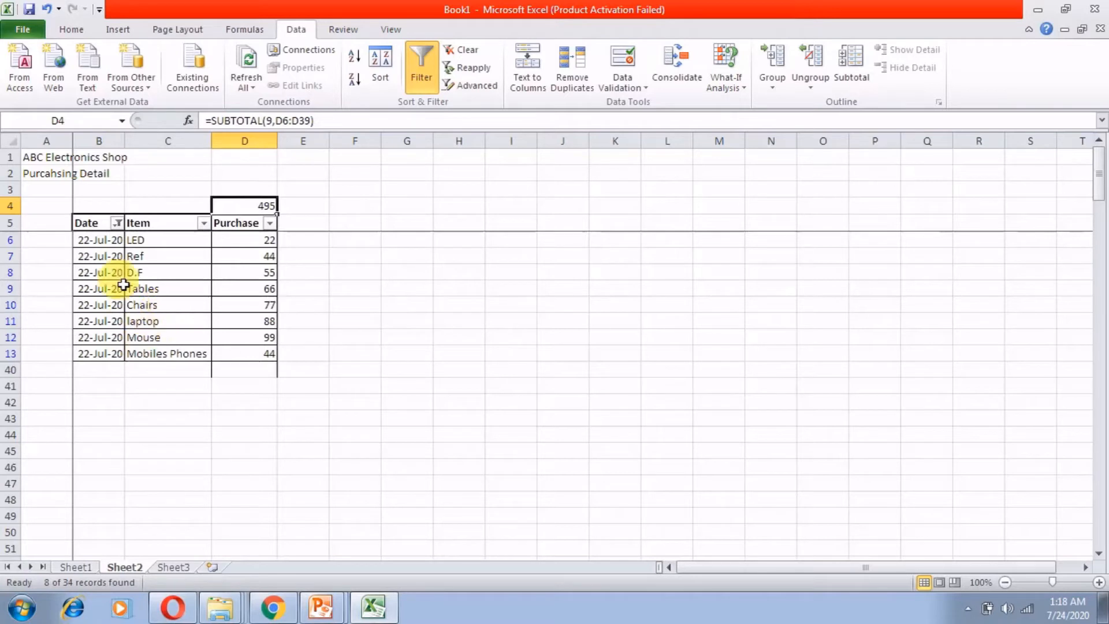
Change the Date filter to show only the 21 July 2020 purchases
{"action": "left_click", "coordinate": [116, 223]}
{"action": "left_click", "coordinate": [78, 452]}
{"action": "left_click", "coordinate": [81, 439]}
{"action": "left_click", "coordinate": [118, 523]}
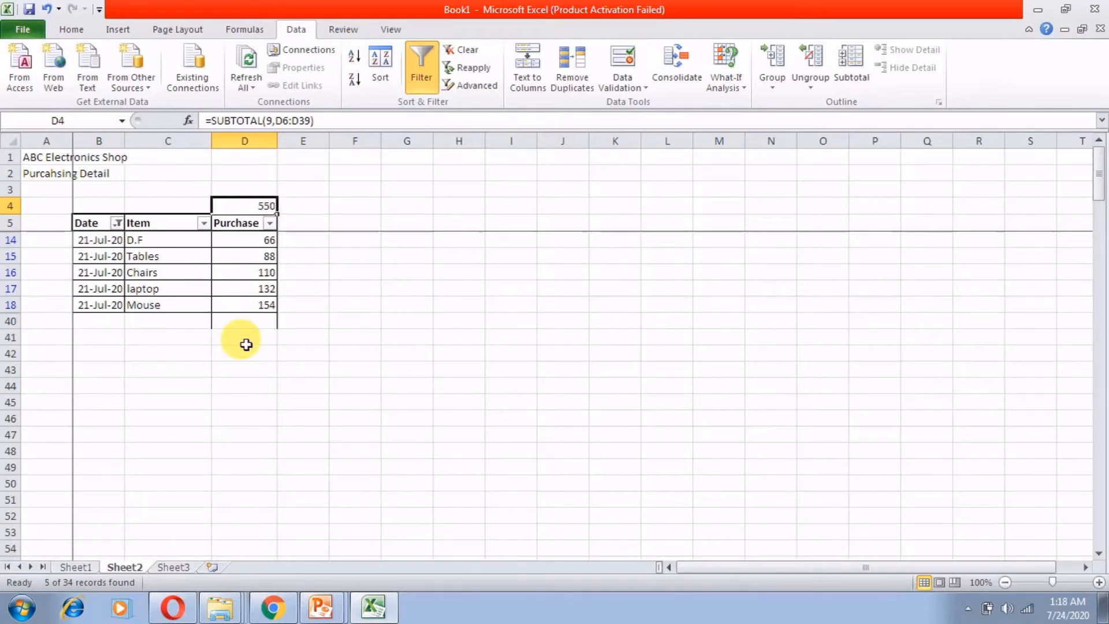
Select the visible 21 July purchases in D14:D18 and compare their sum with the SUBTOTAL in D4
{"action": "left_click_drag", "start_coordinate": [269, 237], "coordinate": [265, 312]}
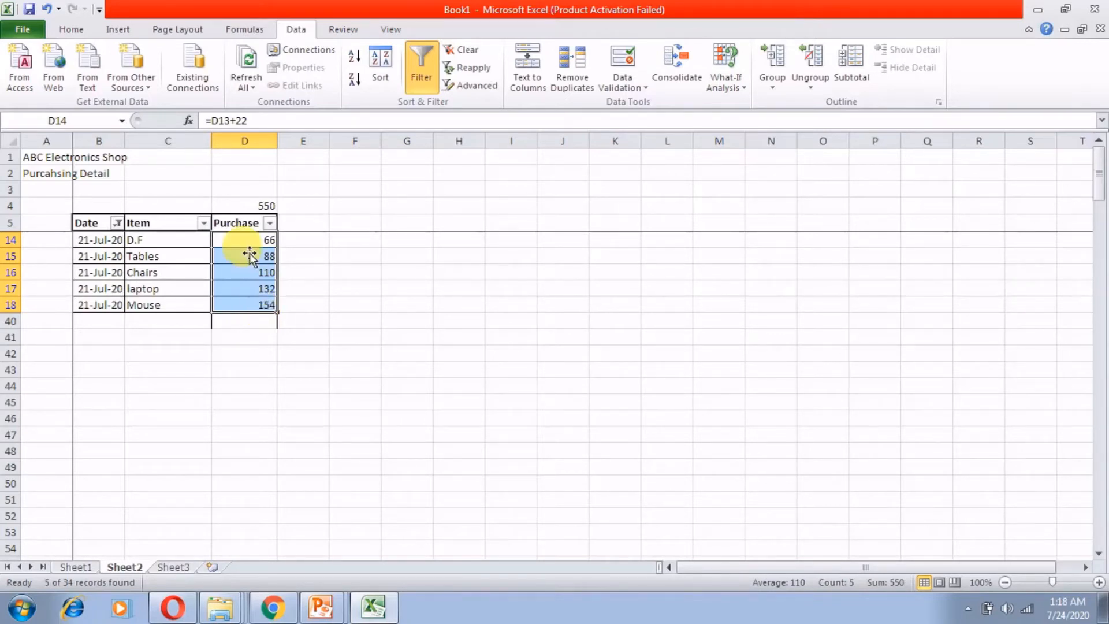
{"action": "left_click", "coordinate": [248, 226]}
{"action": "left_click_drag", "start_coordinate": [254, 239], "coordinate": [255, 310]}
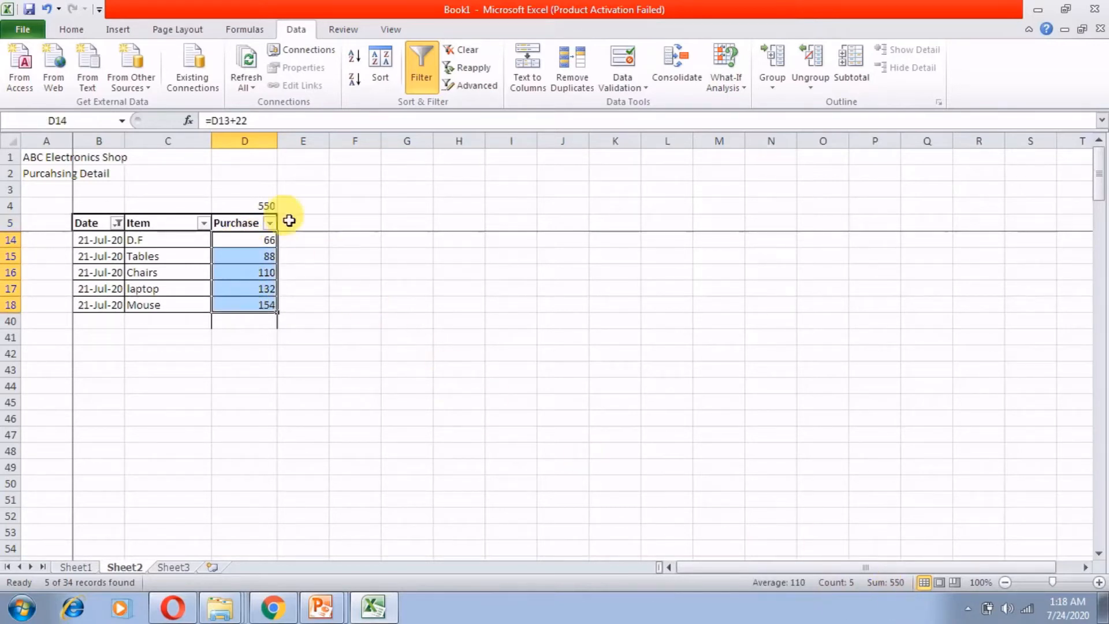
{"action": "left_click", "coordinate": [238, 209]}
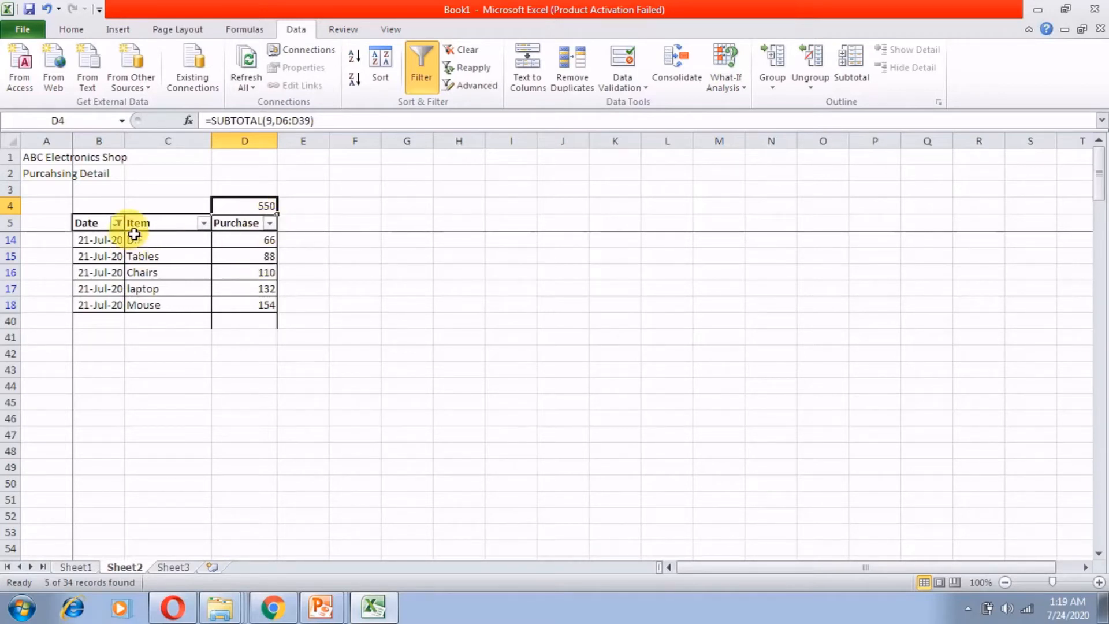
Change the Date filter to show only the 19 July 2020 purchases
{"action": "left_click", "coordinate": [120, 223]}
{"action": "left_click", "coordinate": [86, 413]}
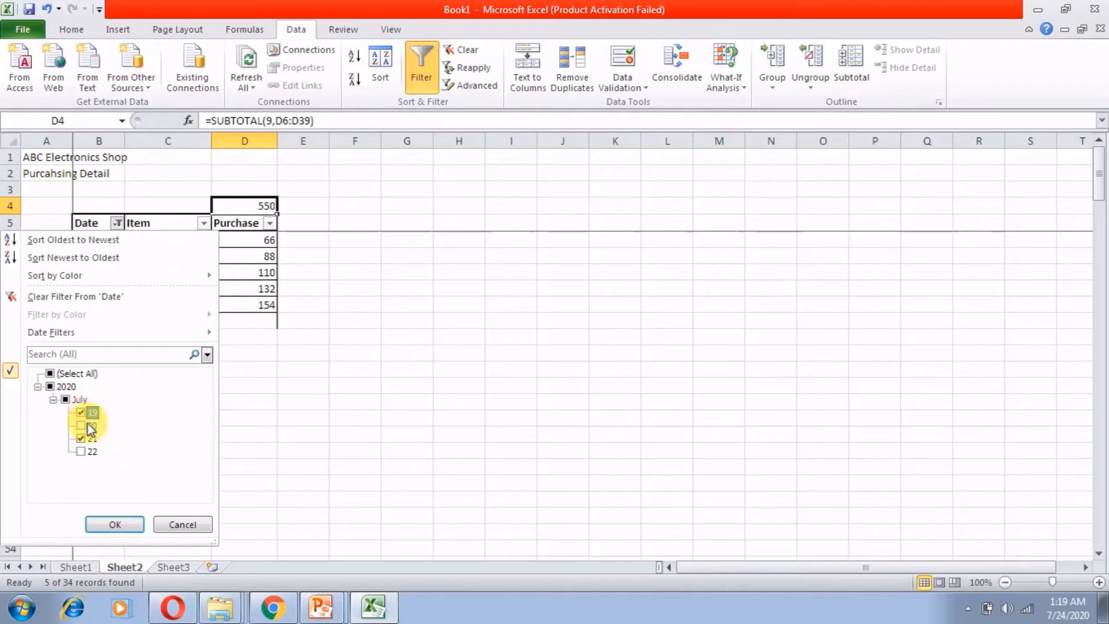
{"action": "left_click", "coordinate": [85, 439]}
{"action": "left_click", "coordinate": [115, 524]}
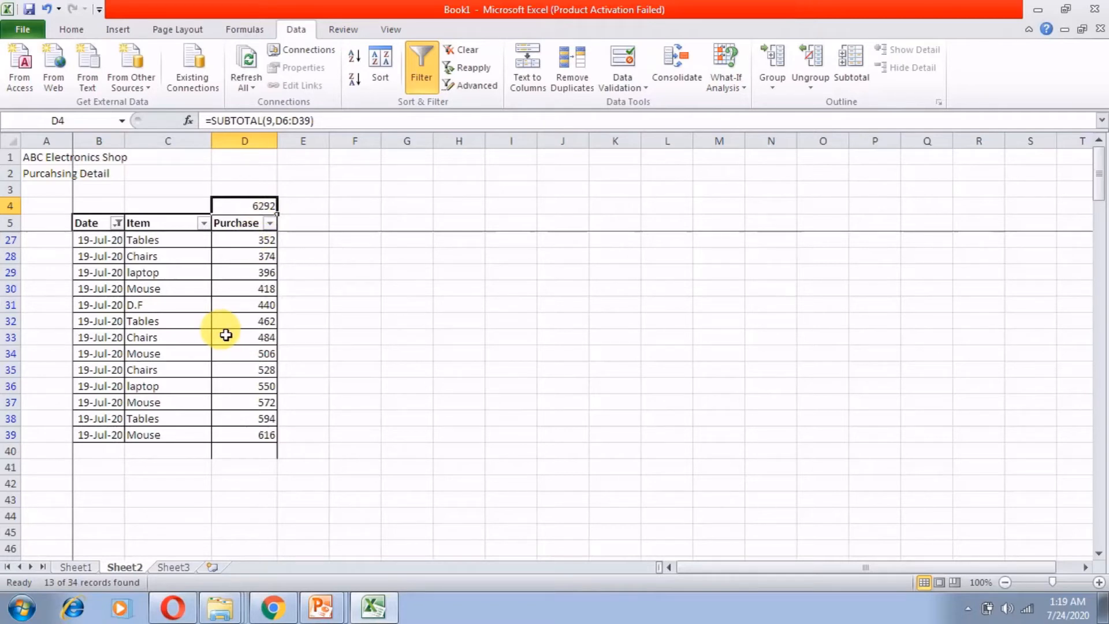
Examine the SUBTOTAL formula in D4 that totals the filtered purchases
{"action": "left_click_drag", "start_coordinate": [339, 120], "coordinate": [207, 121]}
{"action": "key", "text": "Escape"}
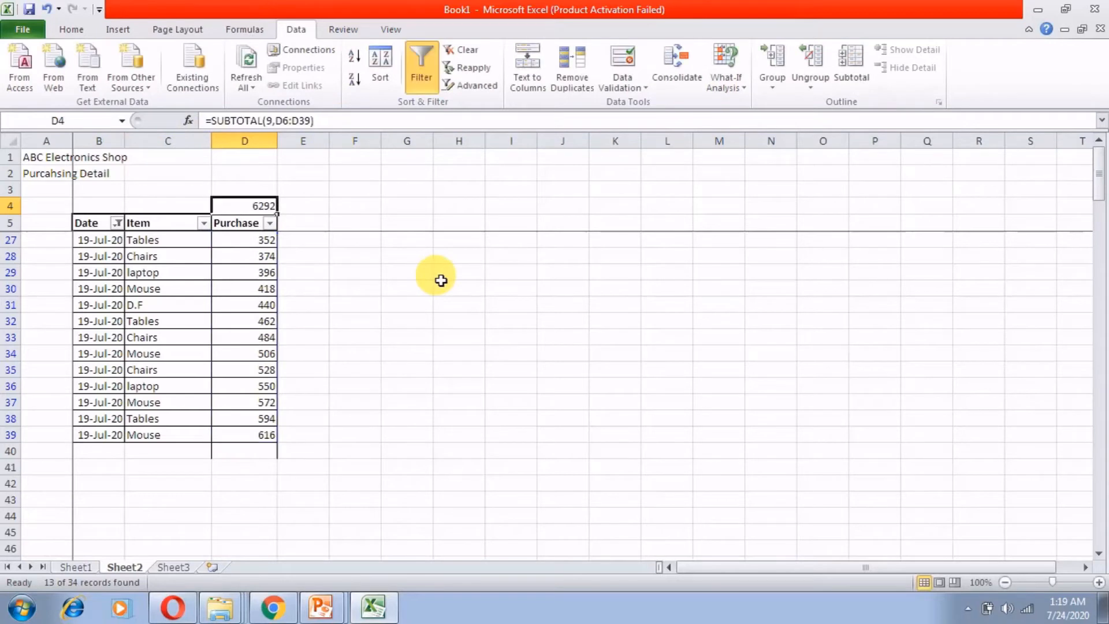
{"action": "left_click", "coordinate": [441, 273]}
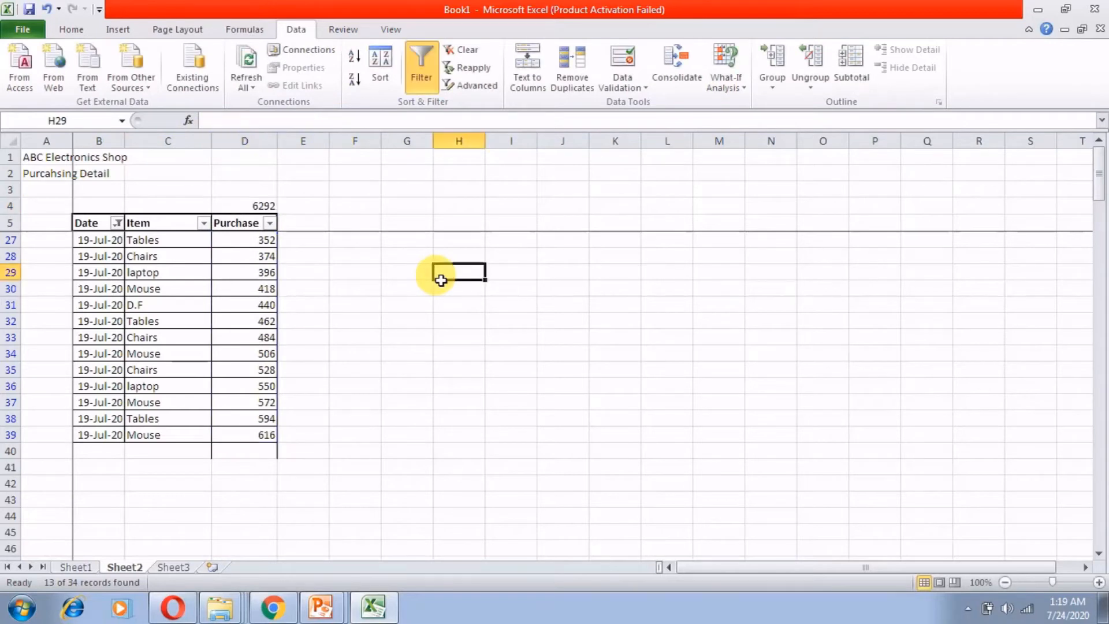
Reapply the Date filter so that only the 19 July 2020 purchases are shown
{"action": "left_click", "coordinate": [118, 224]}
{"action": "left_click", "coordinate": [96, 373]}
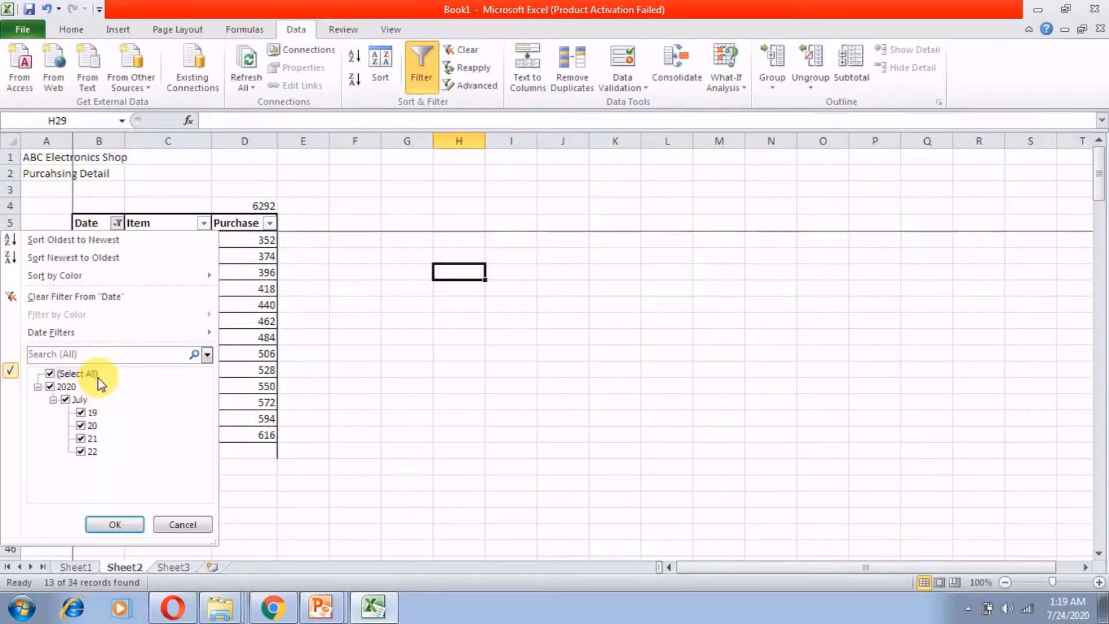
{"action": "left_click", "coordinate": [97, 375]}
{"action": "left_click", "coordinate": [91, 412]}
{"action": "left_click", "coordinate": [111, 524]}
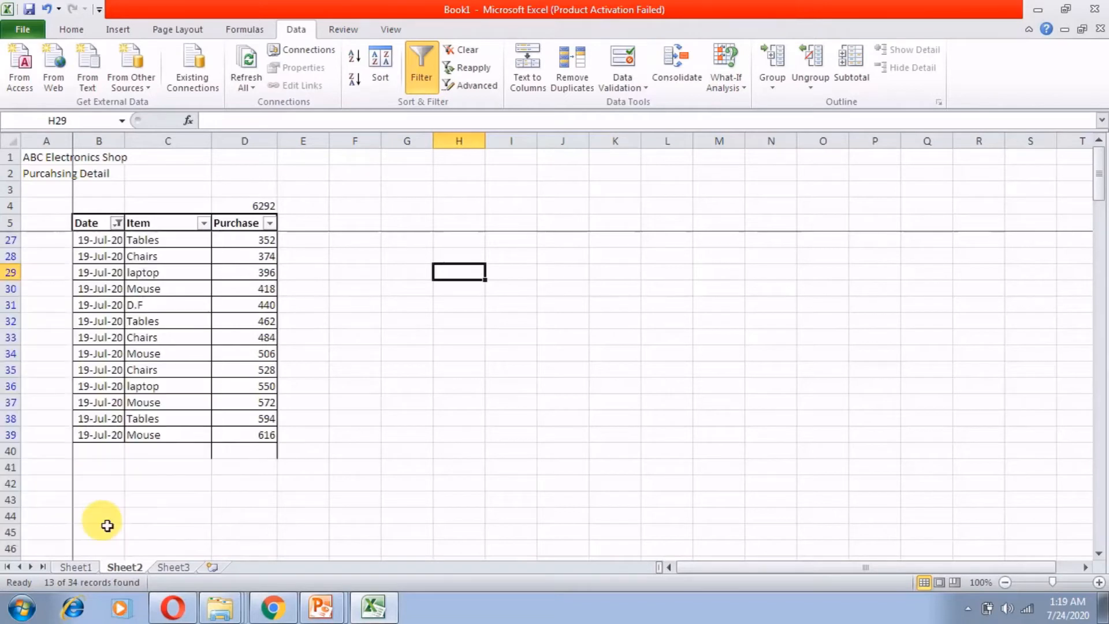
Review the Item entries listed for the 19 July purchases in C27:C39
{"action": "left_click_drag", "start_coordinate": [168, 240], "coordinate": [162, 434]}
{"action": "left_click", "coordinate": [189, 242]}
{"action": "left_click", "coordinate": [184, 256]}
{"action": "left_click", "coordinate": [182, 272]}
{"action": "left_click", "coordinate": [181, 288]}
{"action": "left_click", "coordinate": [179, 304]}
{"action": "left_click", "coordinate": [179, 321]}
{"action": "left_click", "coordinate": [179, 337]}
{"action": "left_click", "coordinate": [177, 353]}
{"action": "left_click", "coordinate": [175, 370]}
{"action": "left_click", "coordinate": [173, 386]}
{"action": "left_click", "coordinate": [177, 403]}
{"action": "left_click", "coordinate": [181, 418]}
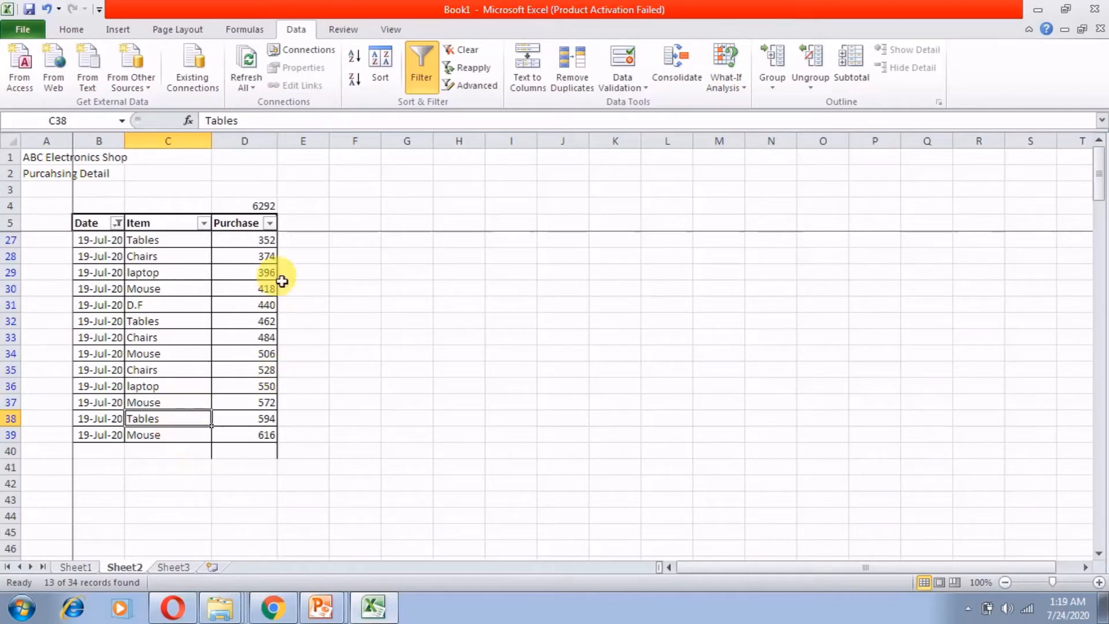
Filter the Item column to show only Tables and check the SUBTOTAL in D4
{"action": "left_click", "coordinate": [204, 223]}
{"action": "left_click", "coordinate": [60, 373]}
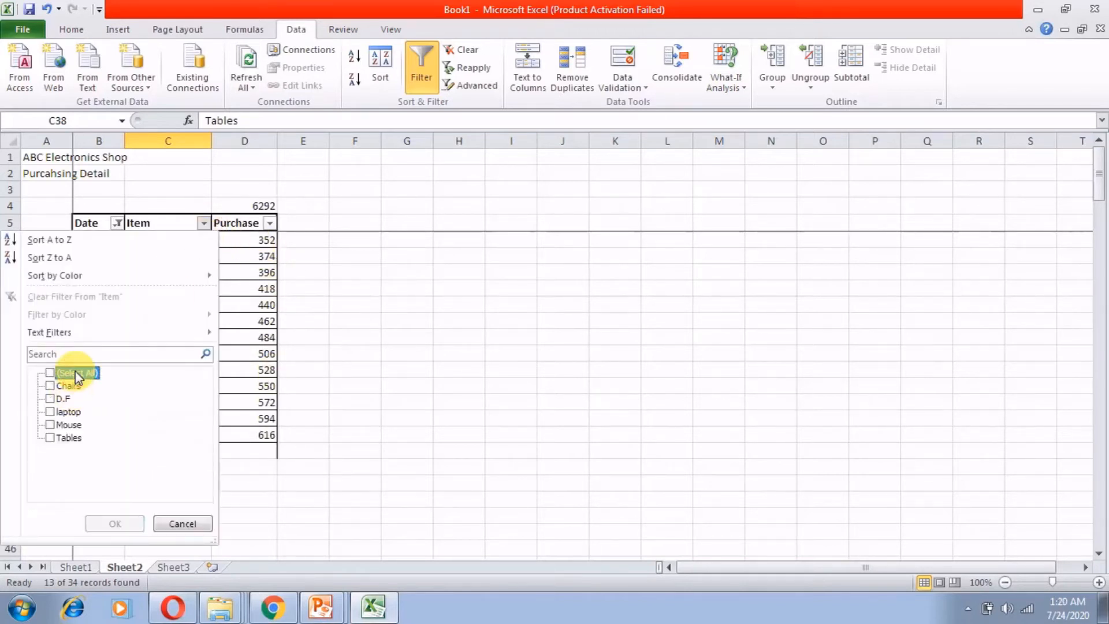
{"action": "left_click", "coordinate": [64, 436]}
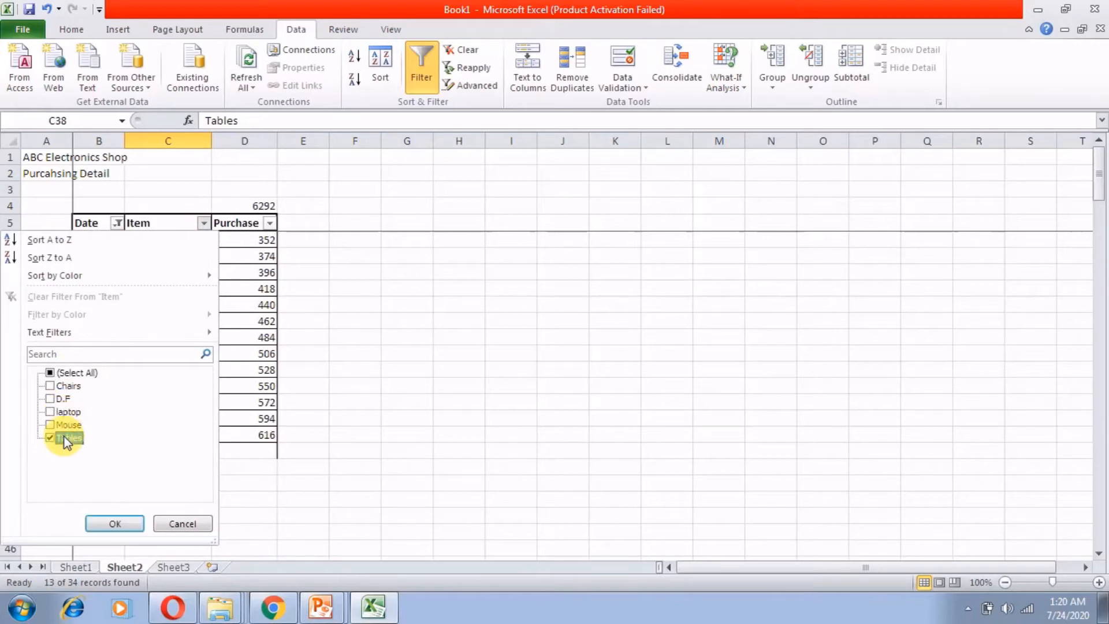
{"action": "left_click", "coordinate": [108, 520]}
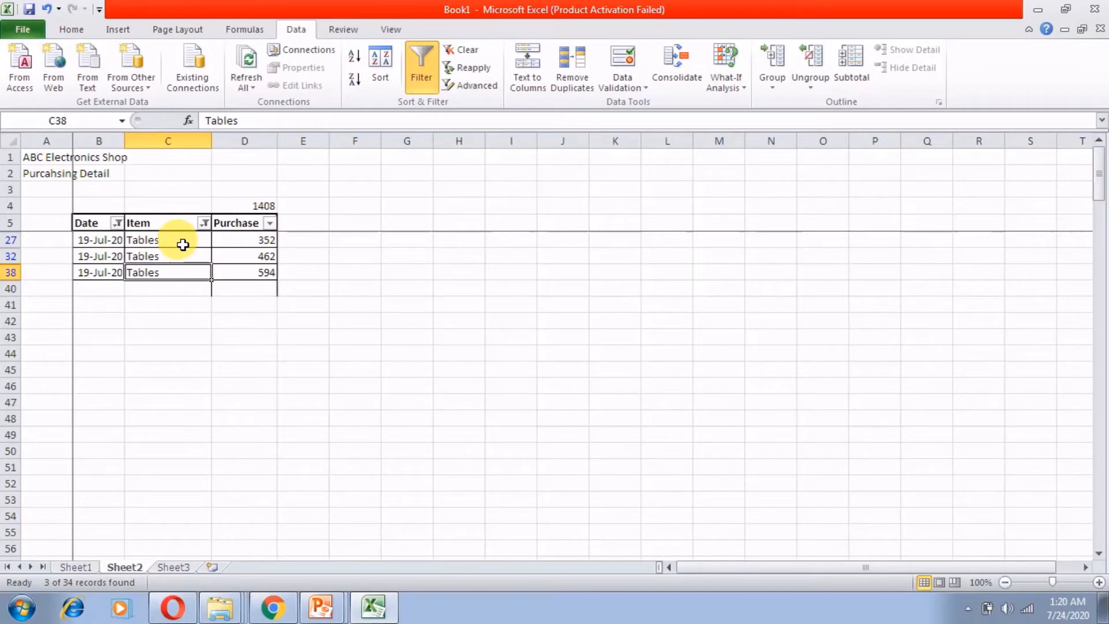
{"action": "left_click", "coordinate": [264, 207]}
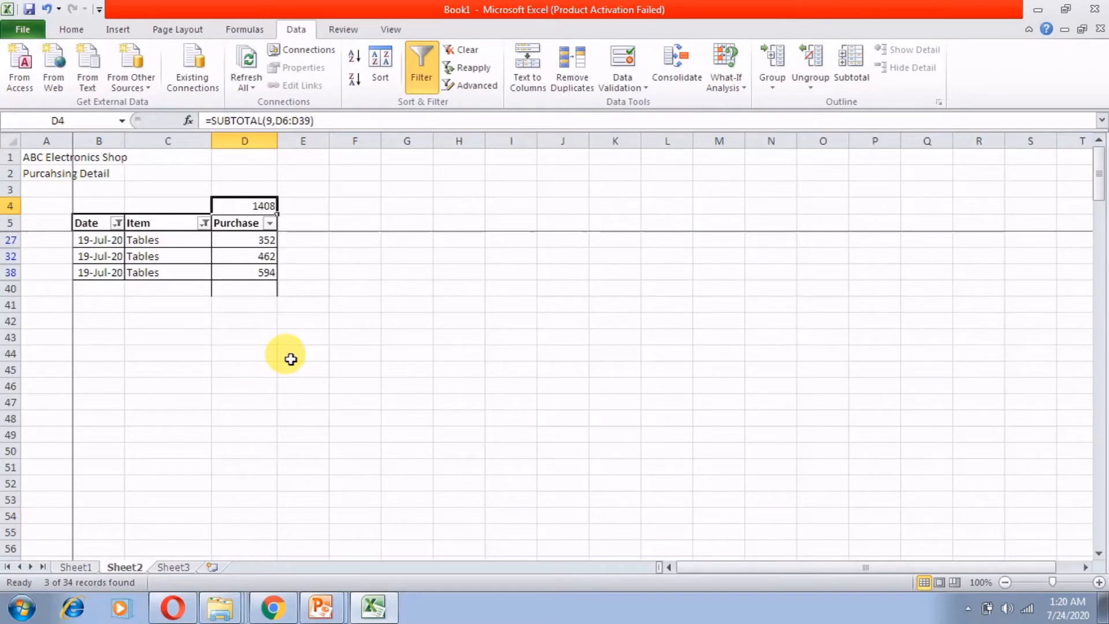
Change the Item filter from Tables to only Mouse and compare the visible rows with the SUBTOTAL in D4
{"action": "left_click", "coordinate": [205, 223]}
{"action": "left_click", "coordinate": [49, 437]}
{"action": "left_click", "coordinate": [50, 425]}
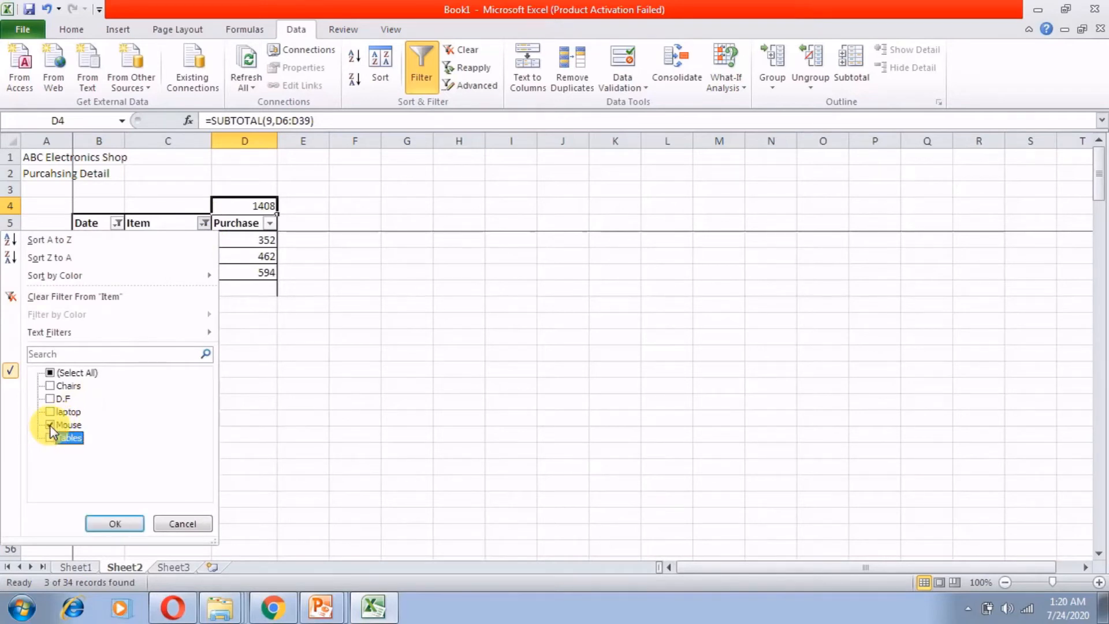
{"action": "left_click", "coordinate": [103, 524]}
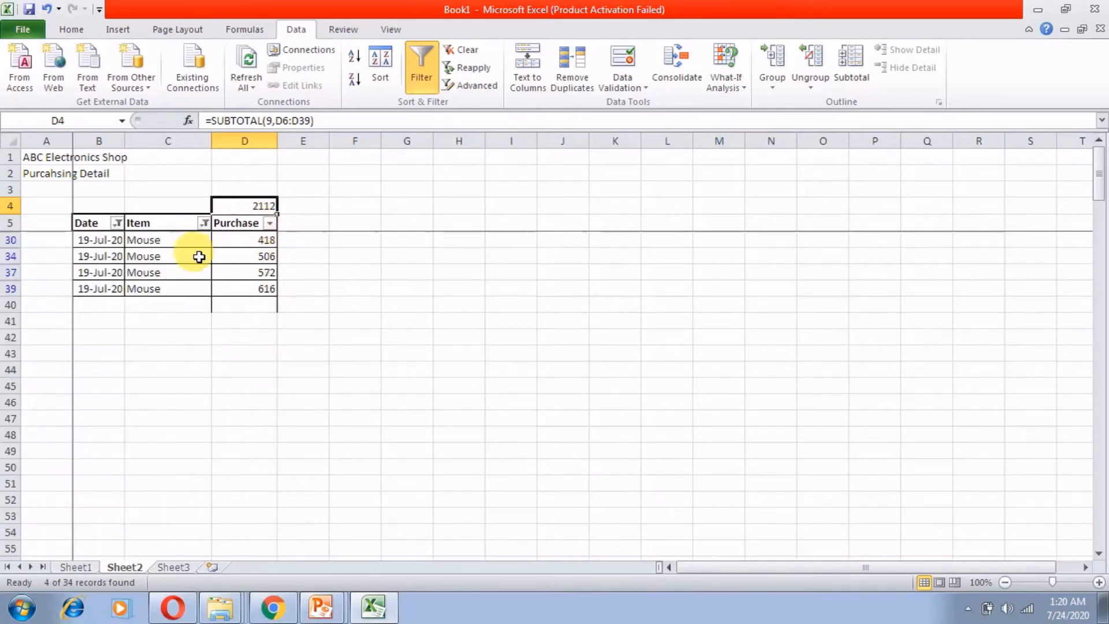
{"action": "left_click", "coordinate": [186, 241]}
{"action": "left_click", "coordinate": [185, 257]}
{"action": "left_click", "coordinate": [186, 293]}
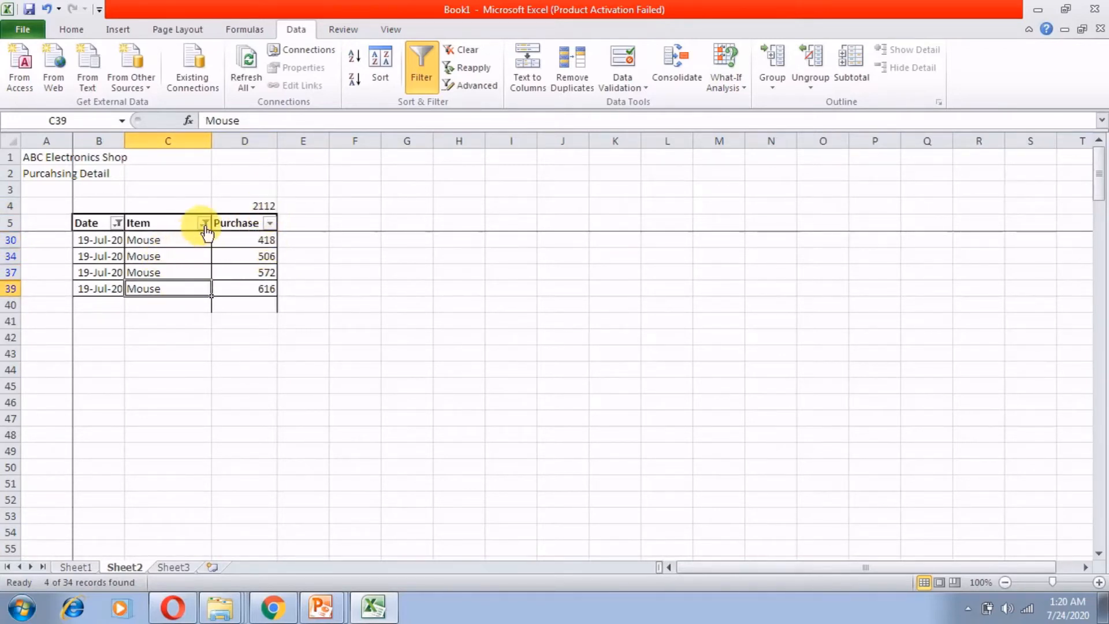
{"action": "left_click", "coordinate": [273, 207]}
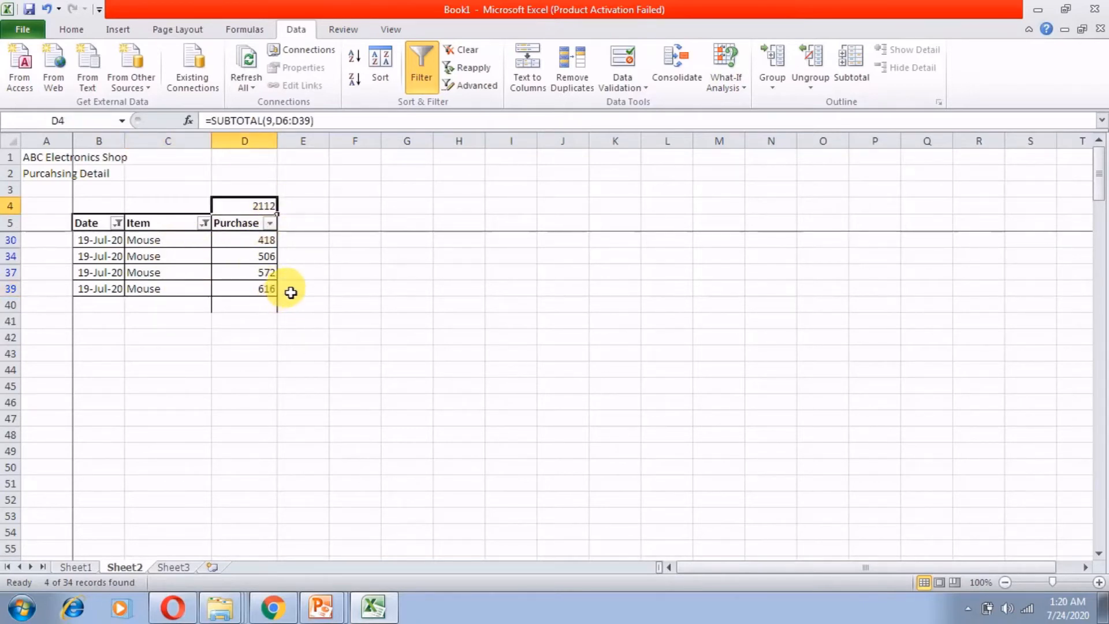
Clear the Date and Item filters and look through the full purchase list
{"action": "left_click", "coordinate": [466, 52]}
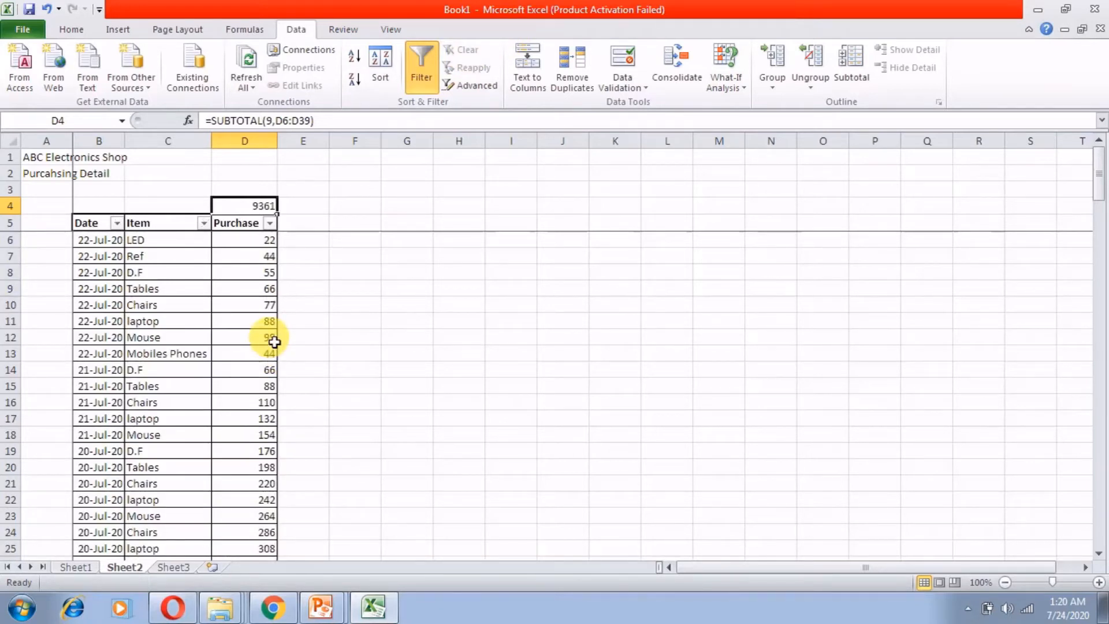
{"action": "scroll", "coordinate": [203, 355], "scroll_direction": "down", "scroll_amount": 10}
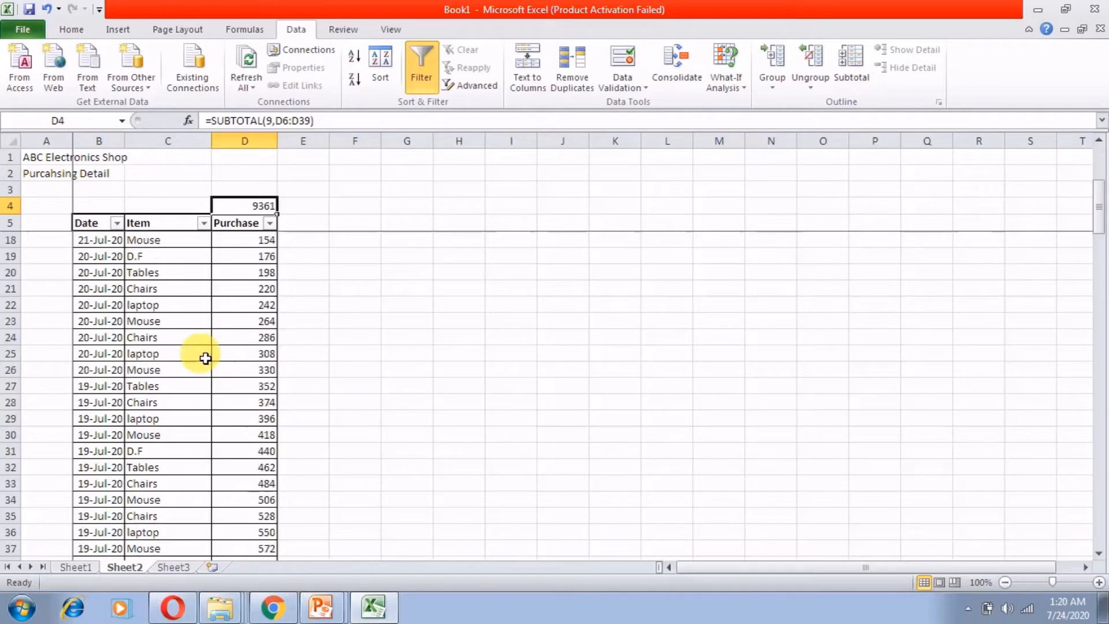
{"action": "scroll", "coordinate": [203, 355], "scroll_direction": "up", "scroll_amount": 10}
{"action": "scroll", "coordinate": [205, 357], "scroll_direction": "down", "scroll_amount": 4}
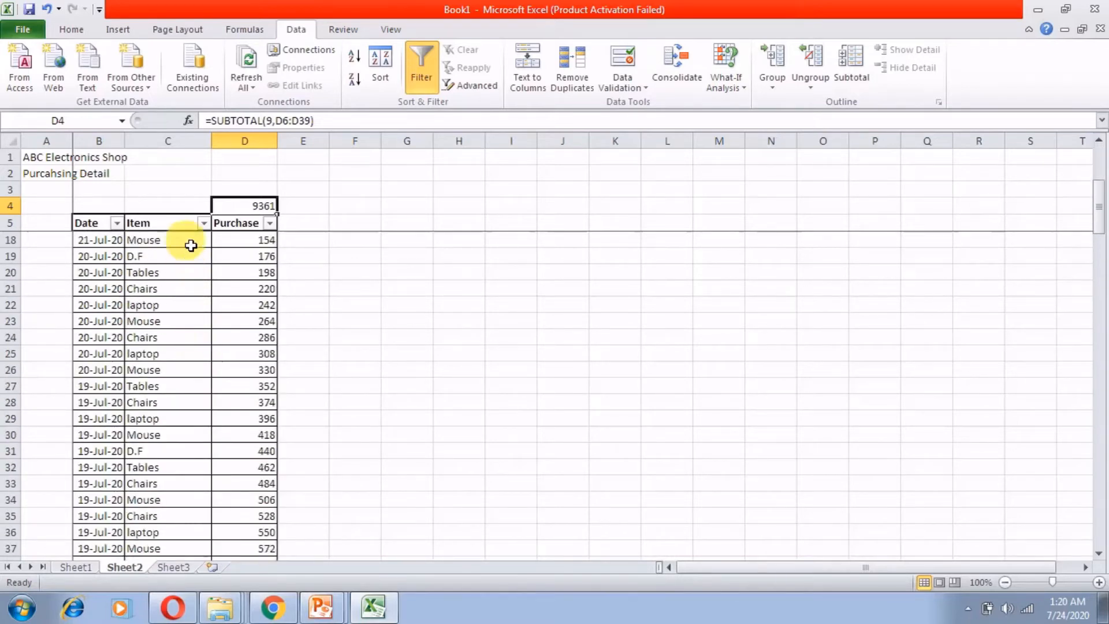
{"action": "left_click", "coordinate": [203, 223]}
{"action": "left_click", "coordinate": [400, 309]}
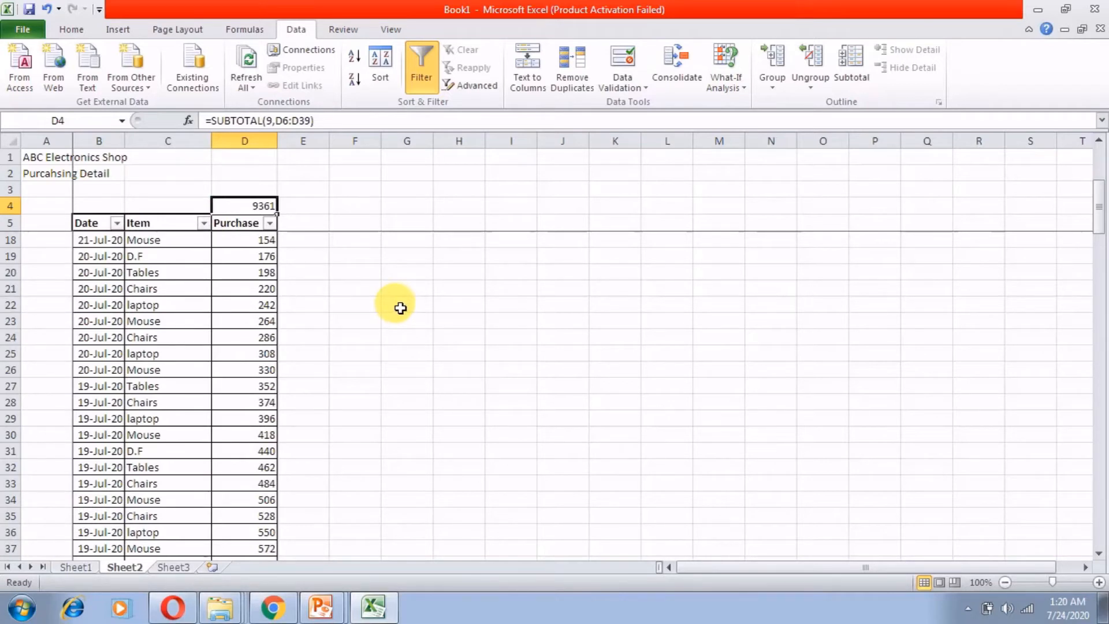
Filter the Item column to only Mouse across all dates and check the SUBTOTAL in D4
{"action": "left_click", "coordinate": [204, 223]}
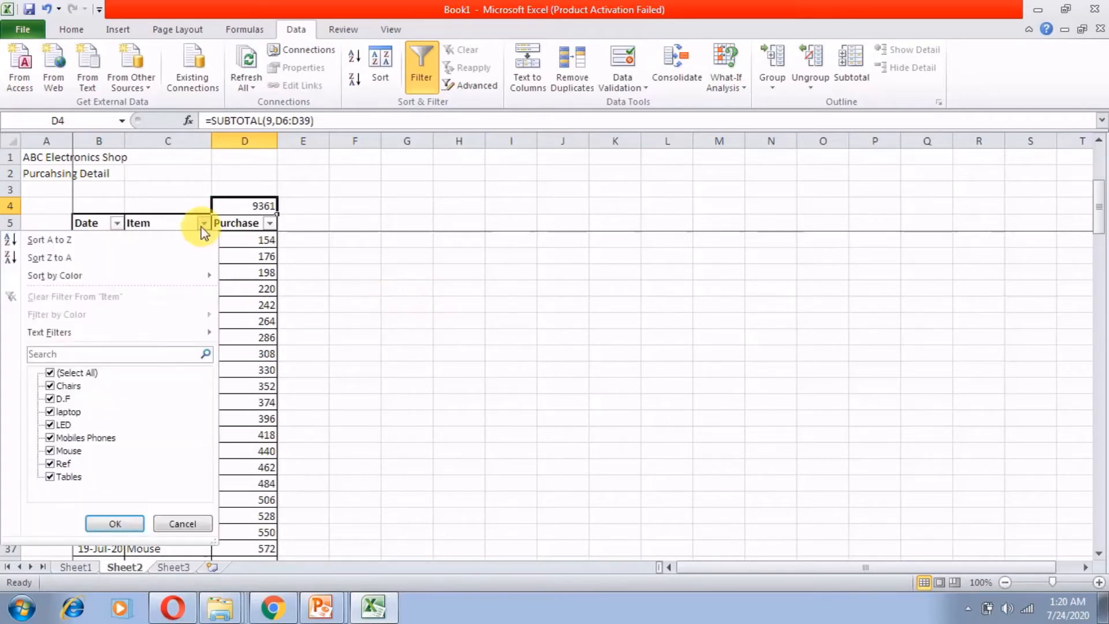
{"action": "left_click", "coordinate": [75, 374]}
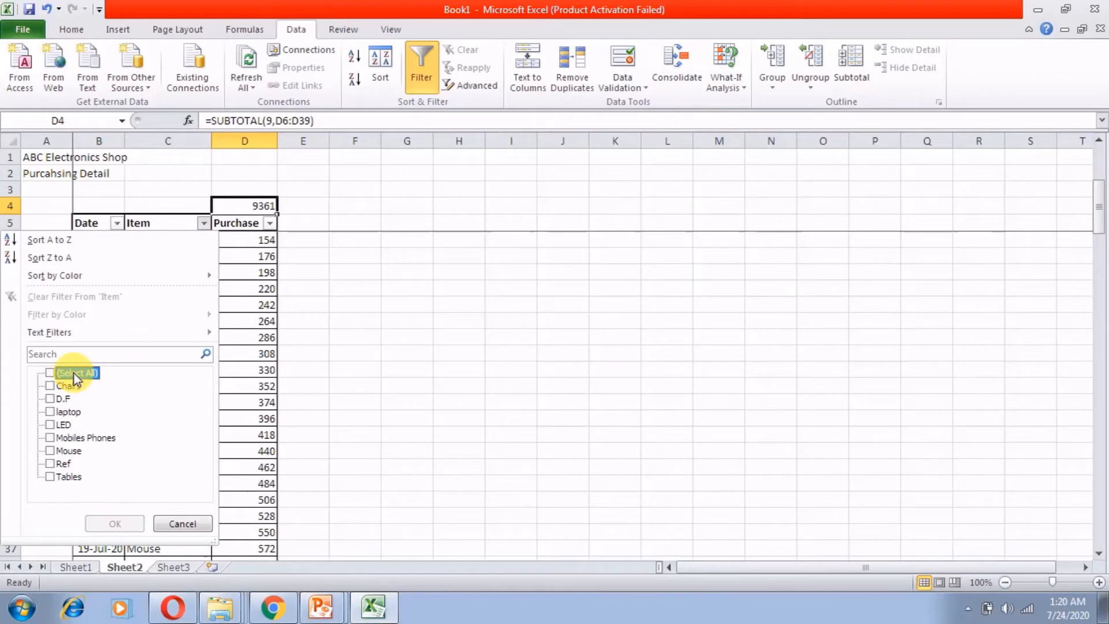
{"action": "left_click", "coordinate": [60, 452]}
{"action": "left_click", "coordinate": [114, 525]}
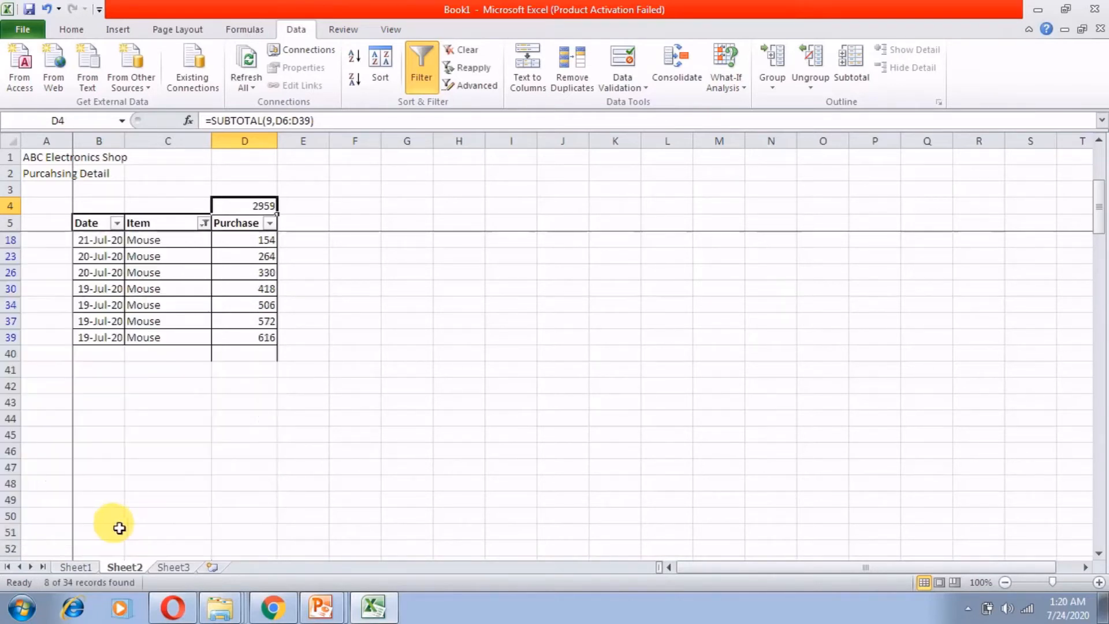
{"action": "left_click", "coordinate": [162, 292]}
{"action": "left_click", "coordinate": [166, 272]}
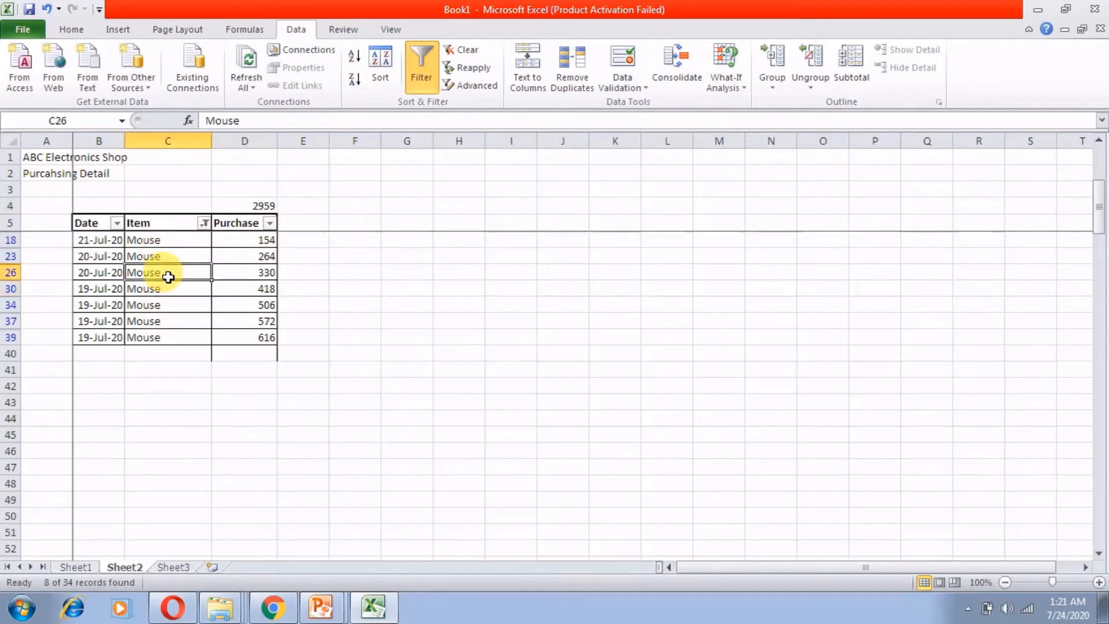
{"action": "left_click", "coordinate": [175, 242]}
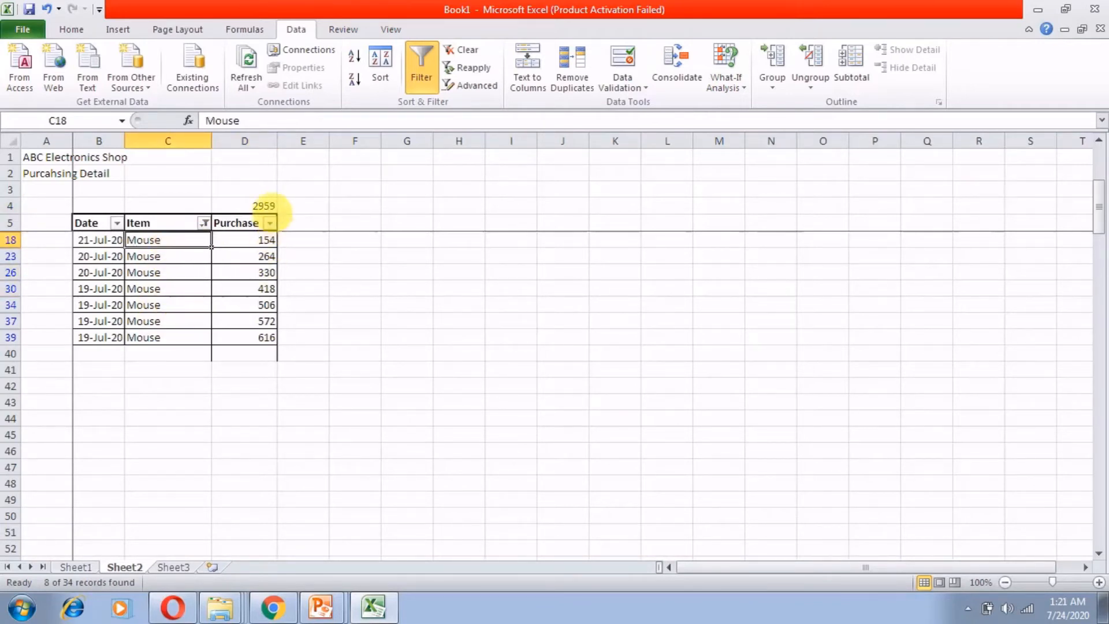
{"action": "left_click", "coordinate": [269, 208]}
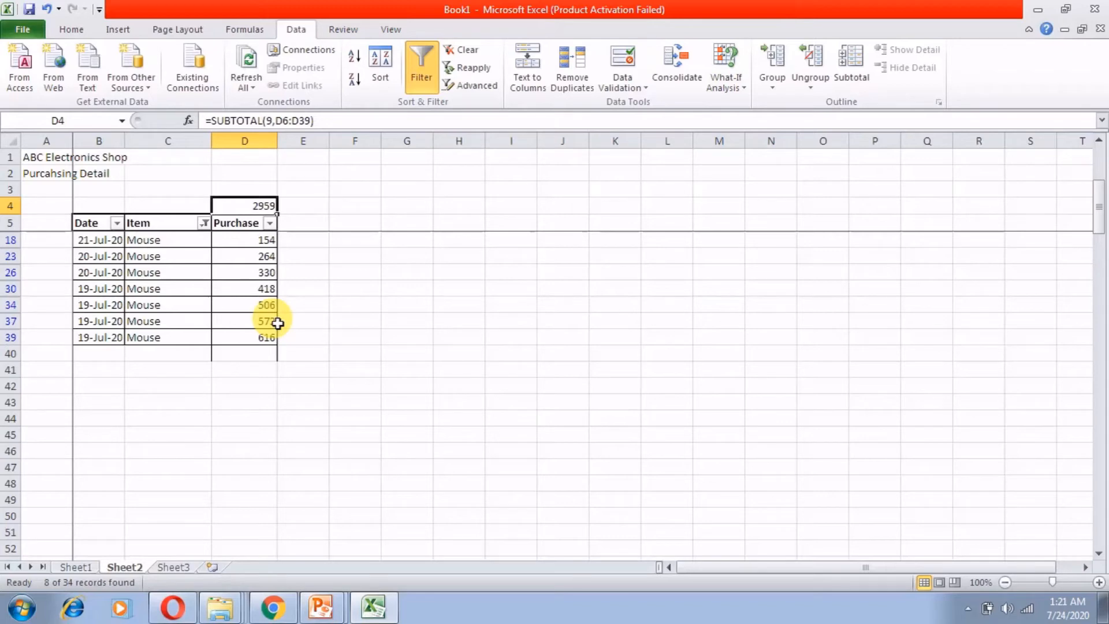
Clear the Mouse filter from the table and look over all the purchase rows
{"action": "left_click", "coordinate": [453, 50]}
{"action": "left_click", "coordinate": [165, 355]}
{"action": "scroll", "coordinate": [165, 353], "scroll_direction": "down", "scroll_amount": 5}
{"action": "scroll", "coordinate": [165, 354], "scroll_direction": "up", "scroll_amount": 9}
{"action": "scroll", "coordinate": [165, 354], "scroll_direction": "down", "scroll_amount": 4}
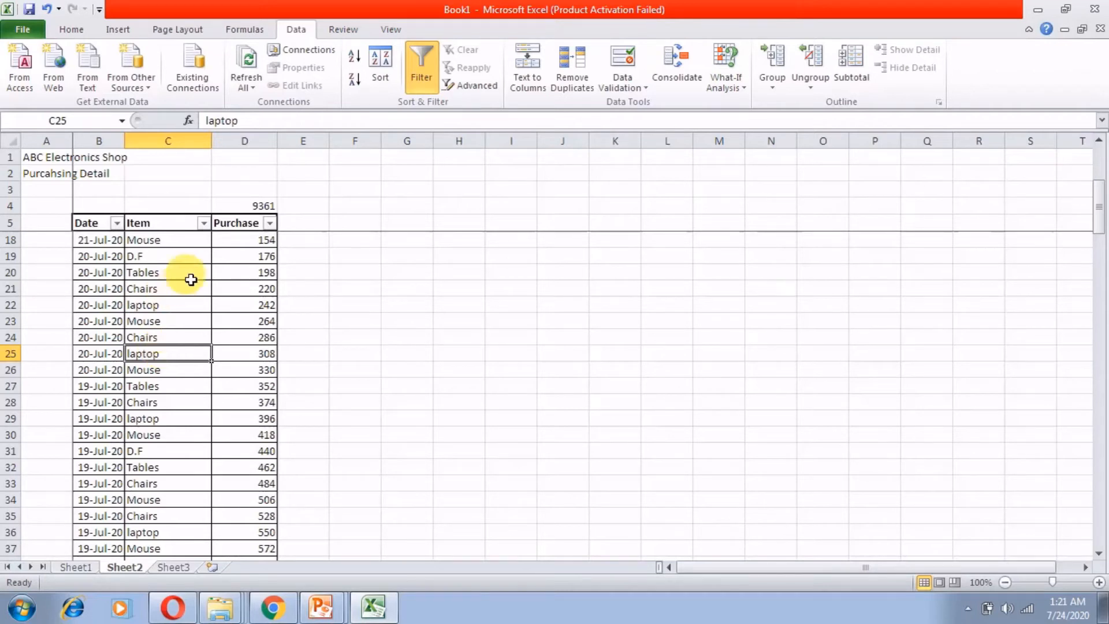
Sort the Item column from A to Z and review how the items are grouped
{"action": "left_click", "coordinate": [204, 223]}
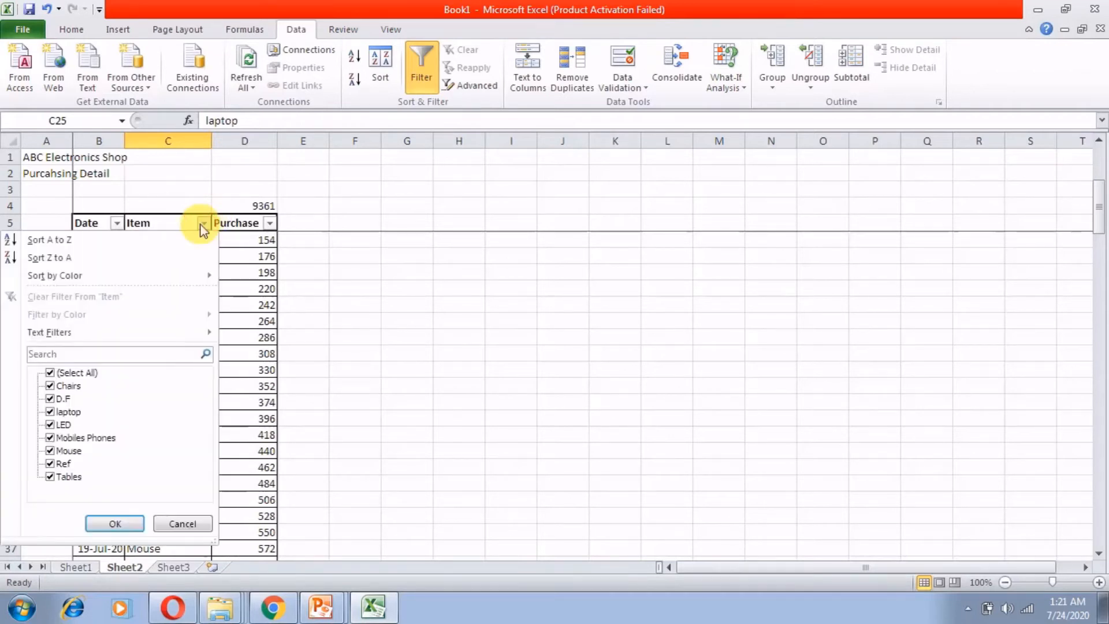
{"action": "left_click", "coordinate": [68, 245]}
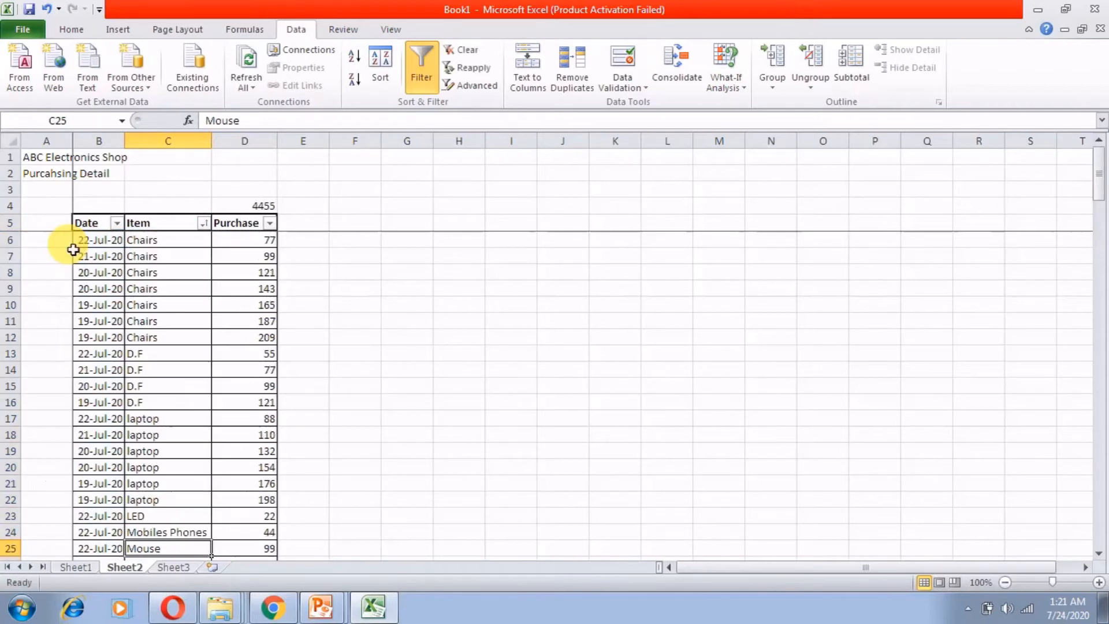
{"action": "left_click", "coordinate": [151, 245]}
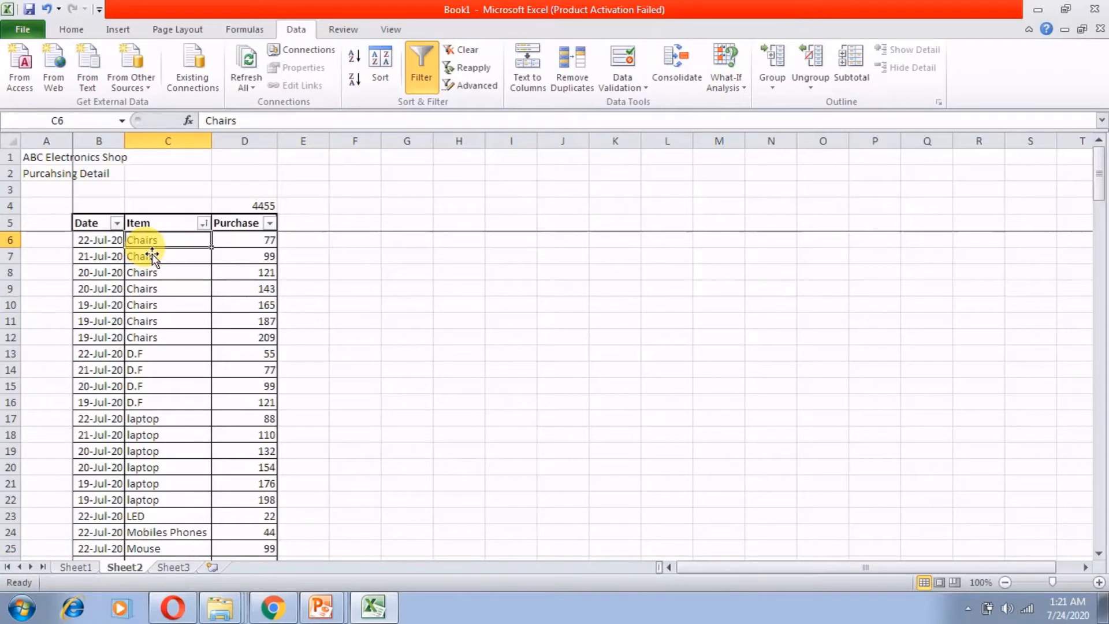
{"action": "left_click", "coordinate": [151, 353]}
{"action": "left_click", "coordinate": [153, 435]}
{"action": "scroll", "coordinate": [169, 459], "scroll_direction": "down", "scroll_amount": 2}
{"action": "left_click", "coordinate": [161, 434]}
{"action": "left_click", "coordinate": [157, 452]}
{"action": "scroll", "coordinate": [154, 536], "scroll_direction": "down", "scroll_amount": 5}
{"action": "scroll", "coordinate": [153, 531], "scroll_direction": "up", "scroll_amount": 7}
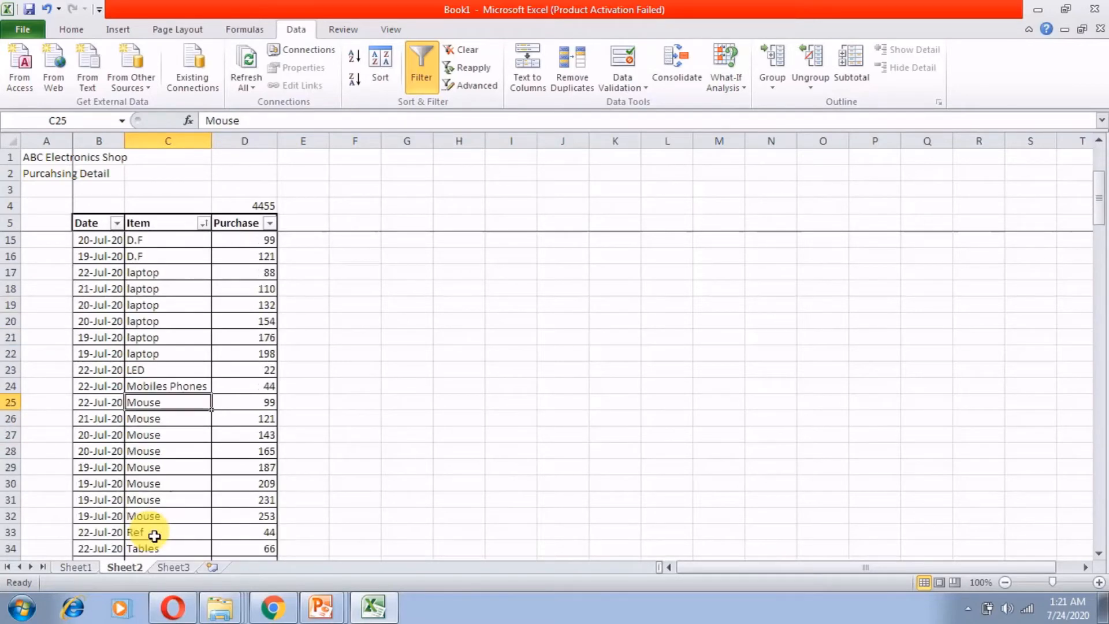
Sort the Item column from Z to A and inspect the reordered items
{"action": "left_click", "coordinate": [204, 223]}
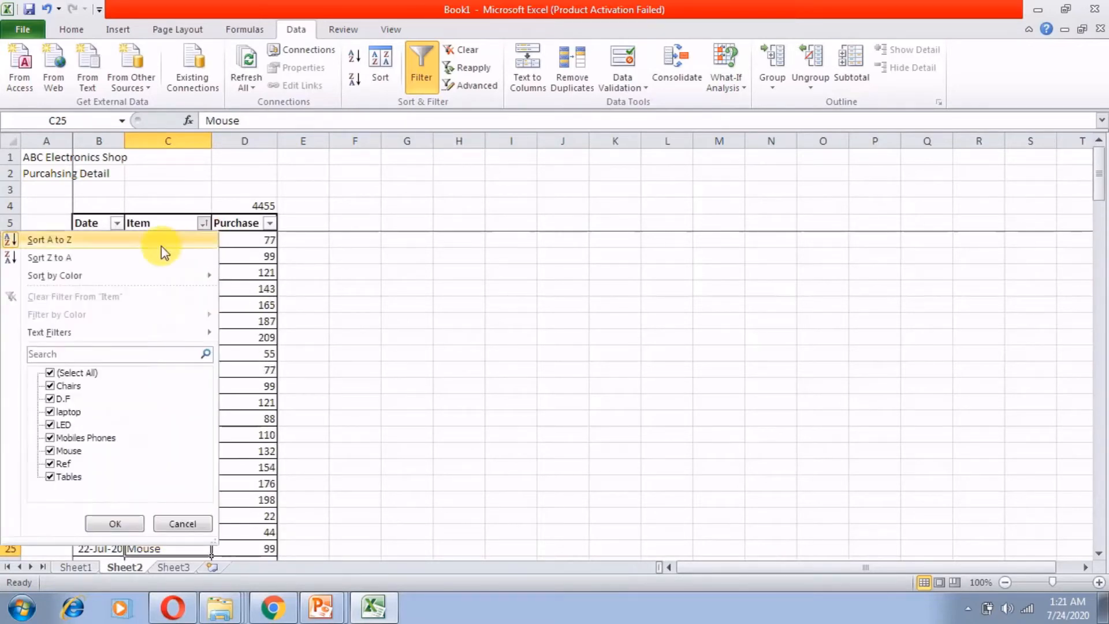
{"action": "scroll", "coordinate": [273, 321], "scroll_direction": "down", "scroll_amount": 5}
{"action": "left_click", "coordinate": [172, 531]}
{"action": "left_click", "coordinate": [204, 223]}
{"action": "left_click", "coordinate": [107, 254]}
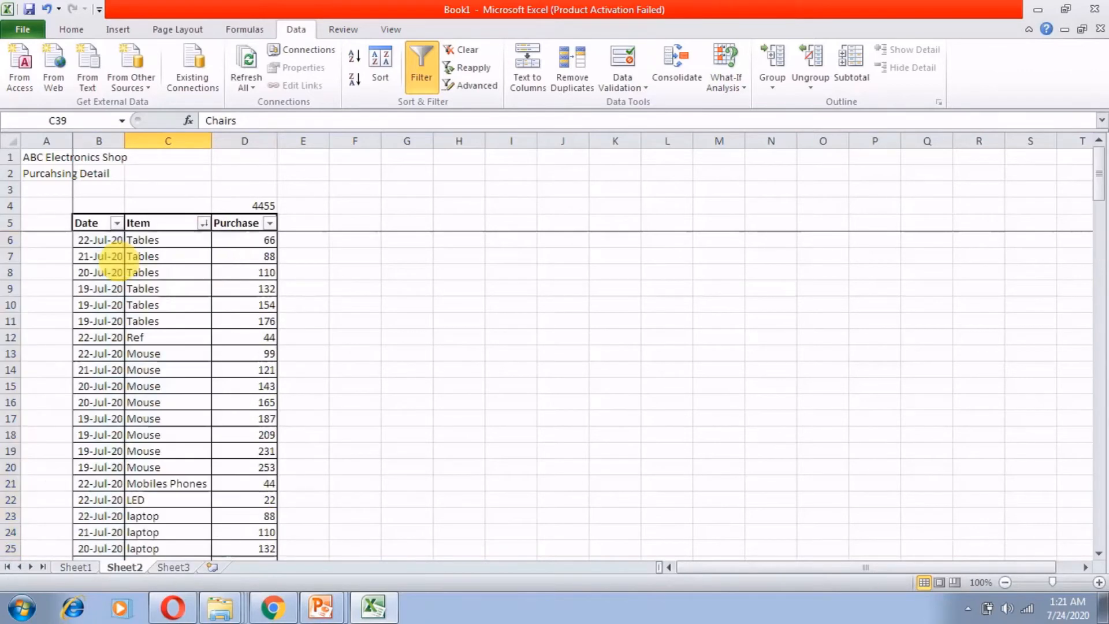
{"action": "left_click", "coordinate": [182, 260]}
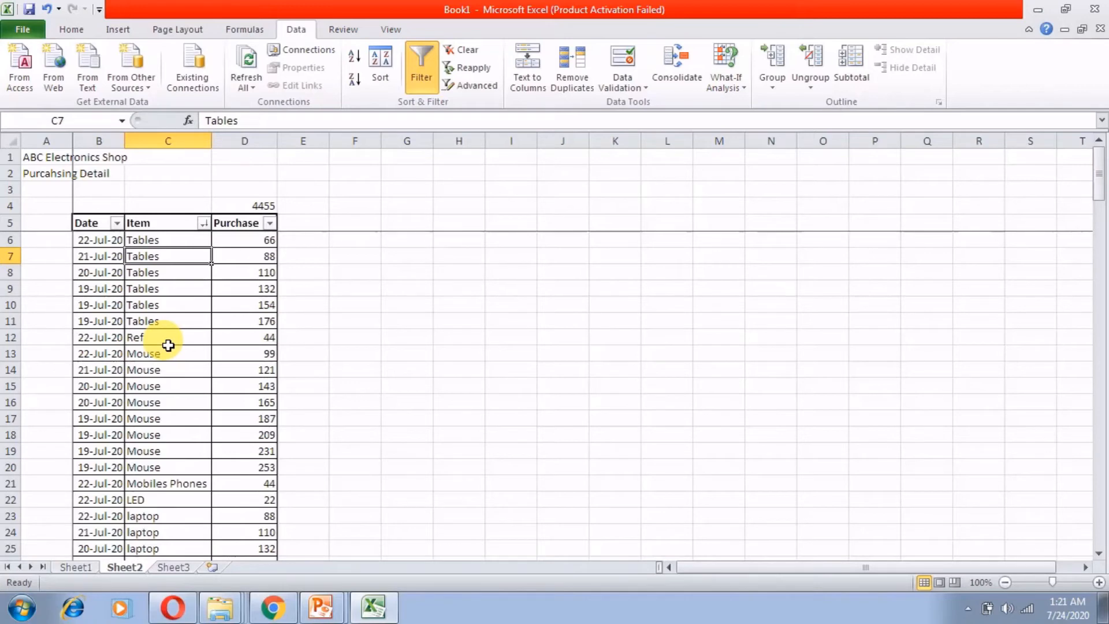
Return the Item column to A to Z order
{"action": "left_click", "coordinate": [204, 223]}
{"action": "left_click", "coordinate": [122, 241]}
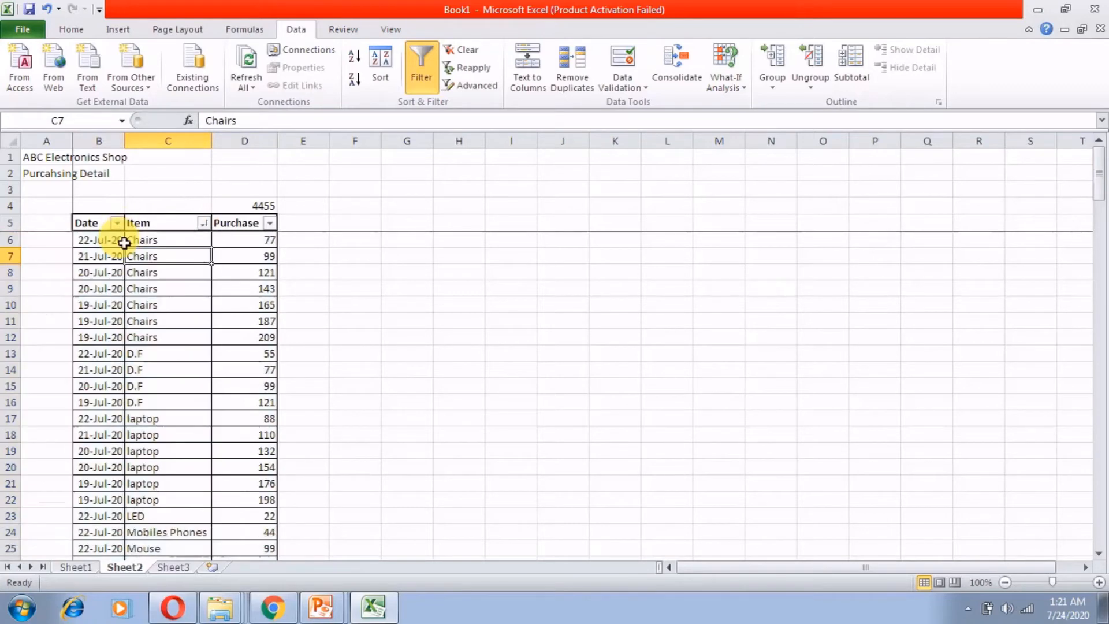
{"action": "left_click", "coordinate": [185, 369]}
Sort the Purchase column from smallest to largest and check its first value in D6
{"action": "left_click", "coordinate": [270, 223]}
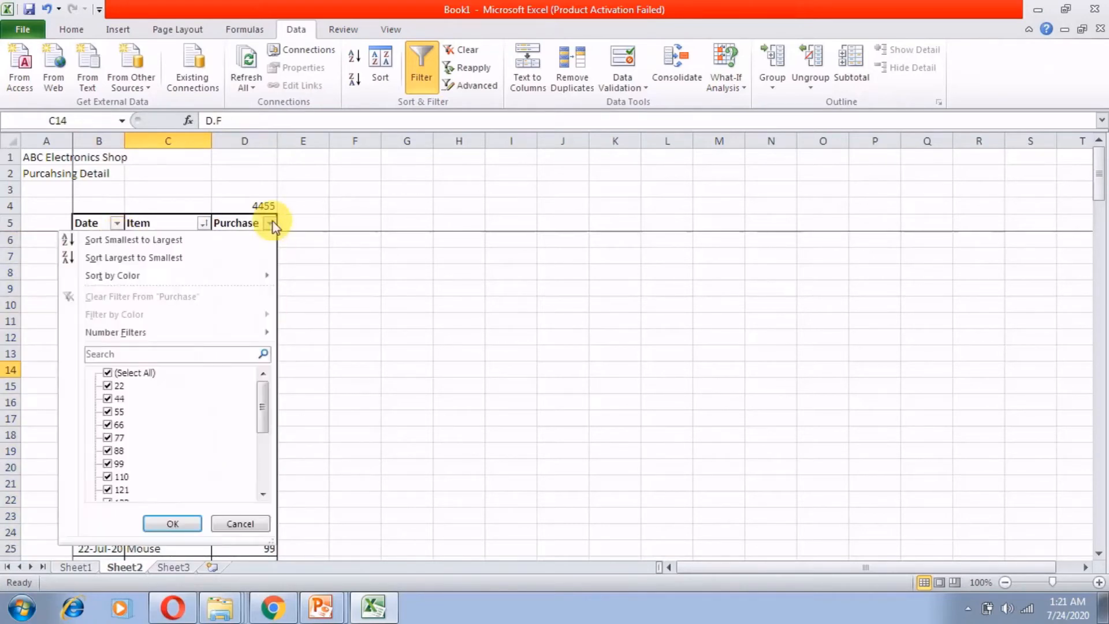
{"action": "left_click", "coordinate": [458, 311]}
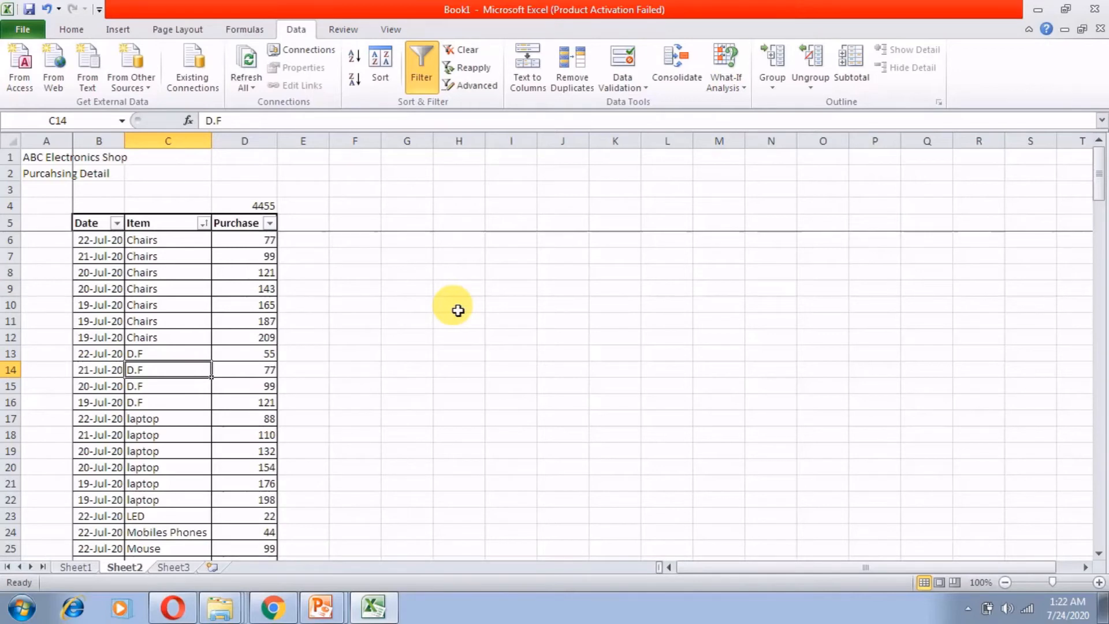
{"action": "left_click", "coordinate": [269, 223]}
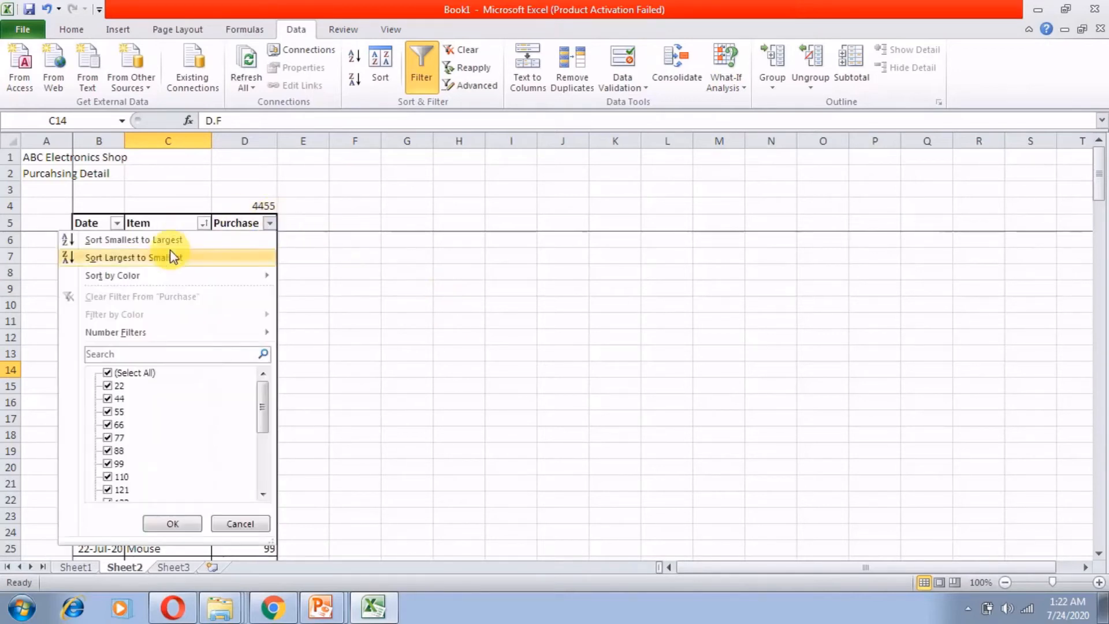
{"action": "left_click", "coordinate": [164, 240]}
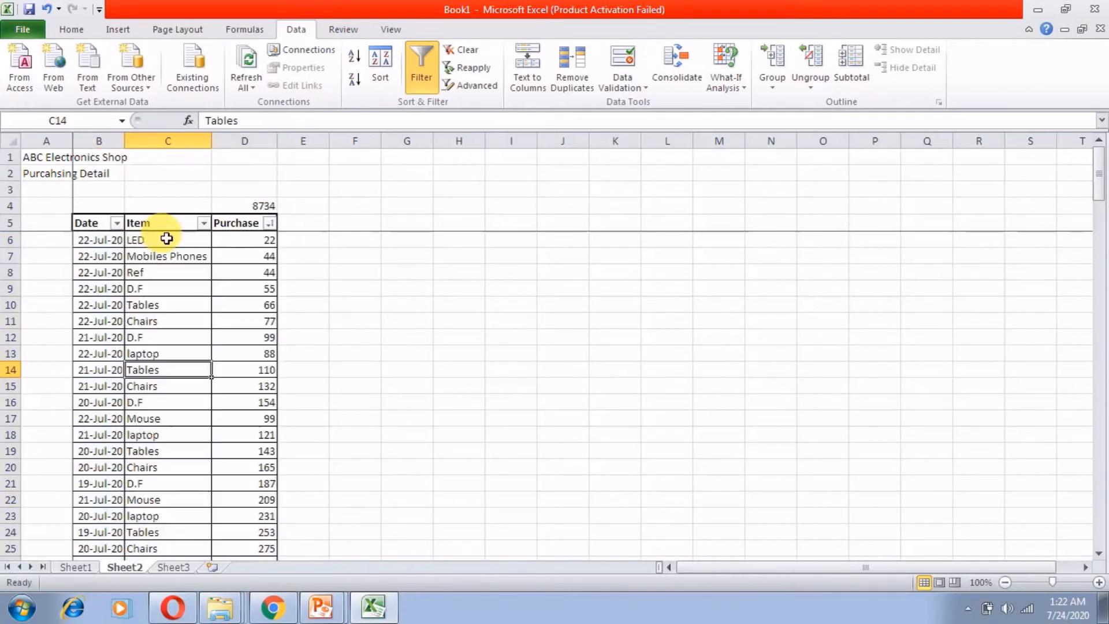
{"action": "left_click", "coordinate": [261, 242]}
Check the sort options of the Purchase column and go through its values from D6 down to D18
{"action": "left_click", "coordinate": [270, 223]}
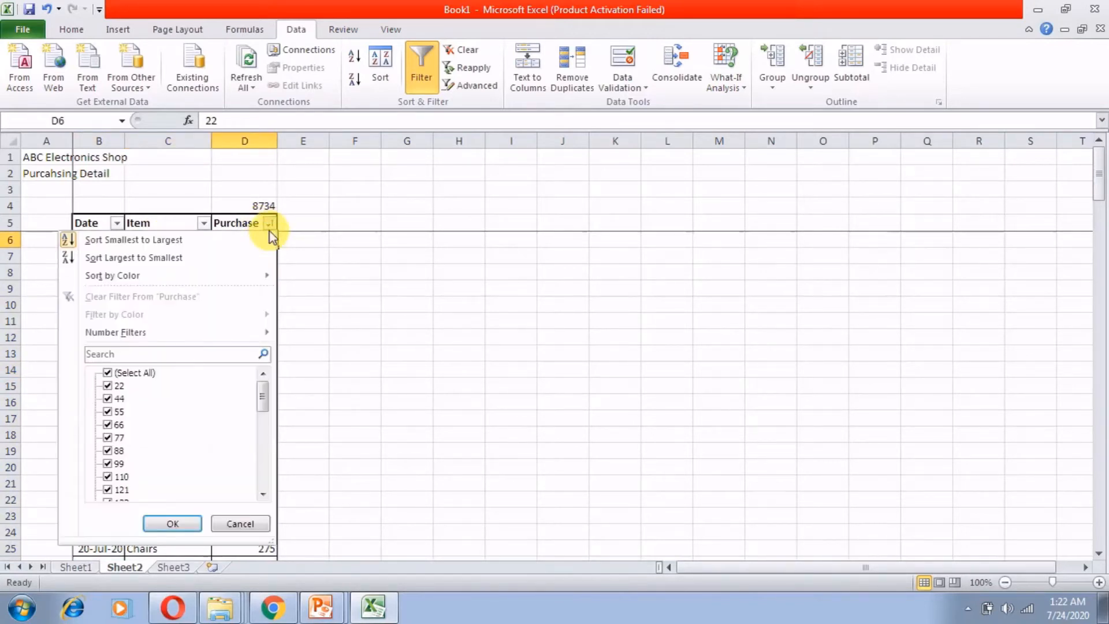
{"action": "left_click", "coordinate": [371, 284]}
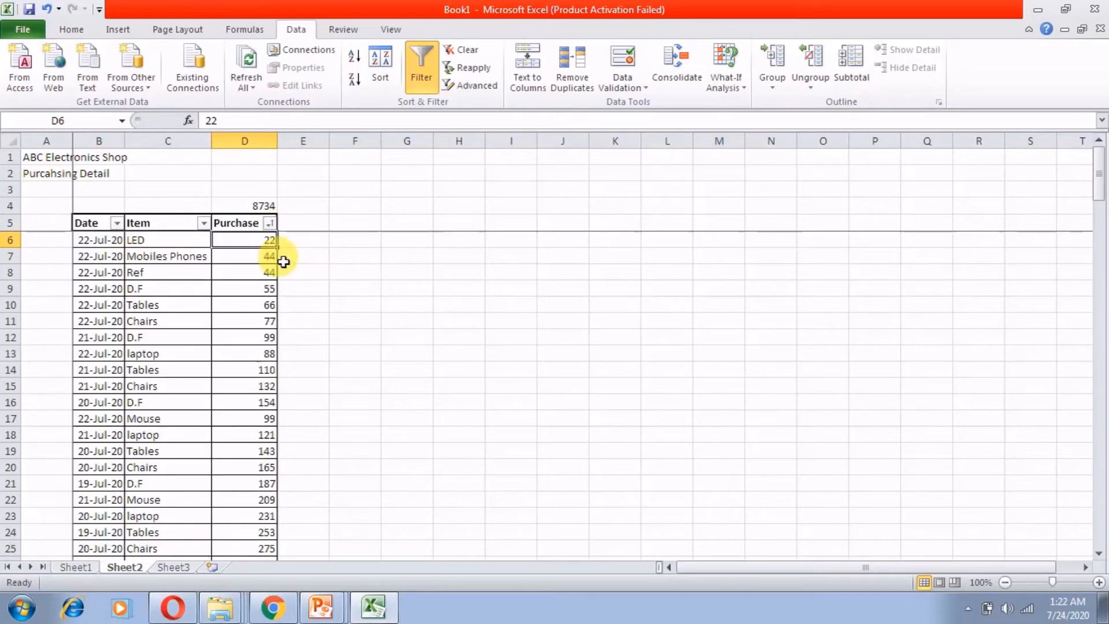
{"action": "left_click", "coordinate": [270, 223]}
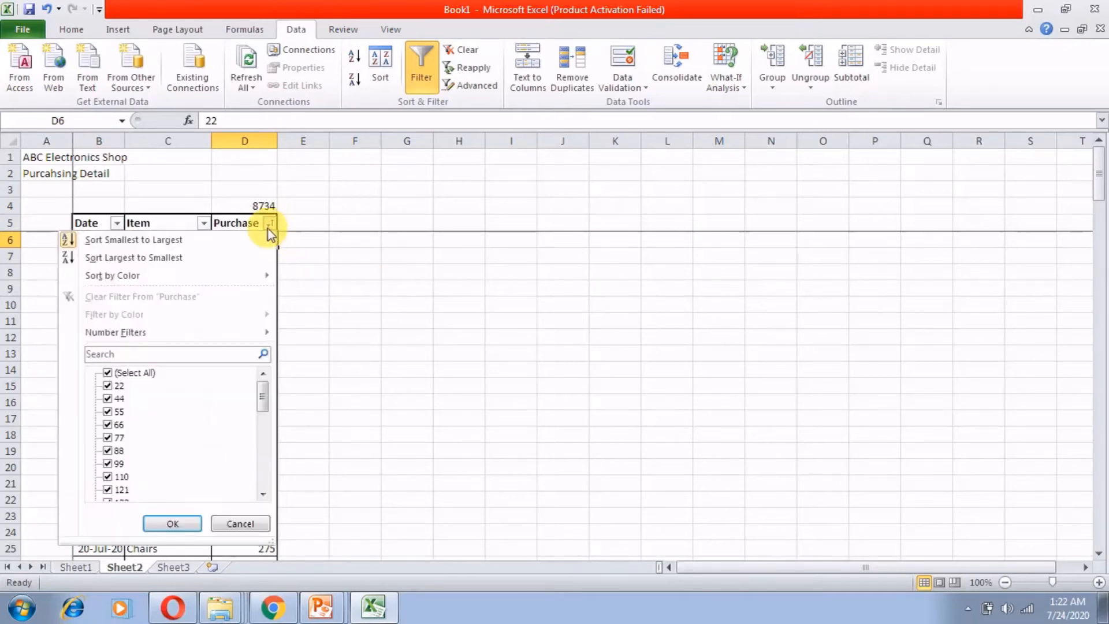
{"action": "left_click", "coordinate": [315, 296]}
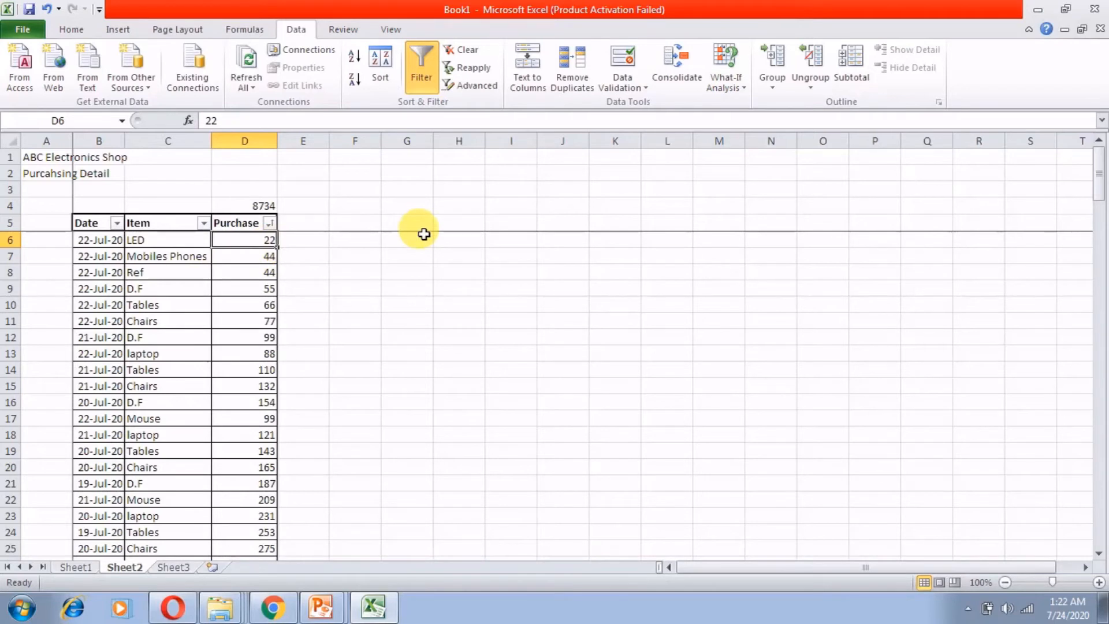
{"action": "key", "text": "Down"}
{"action": "key", "text": "Down"}
{"action": "key", "text": "Down"}
{"action": "key", "text": "Down"}
{"action": "key", "text": "Down"}
{"action": "key", "text": "Down"}
{"action": "key", "text": "Down"}
{"action": "key", "text": "Down"}
{"action": "key", "text": "Down"}
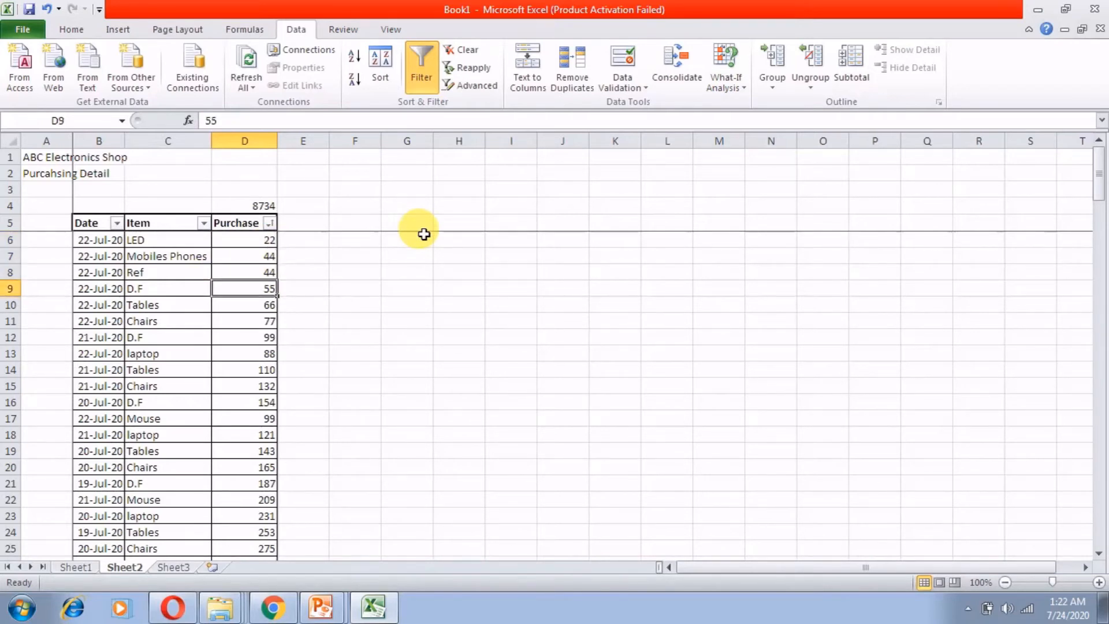
{"action": "key", "text": "Down"}
{"action": "key", "text": "Down"}
{"action": "key", "text": "Down"}
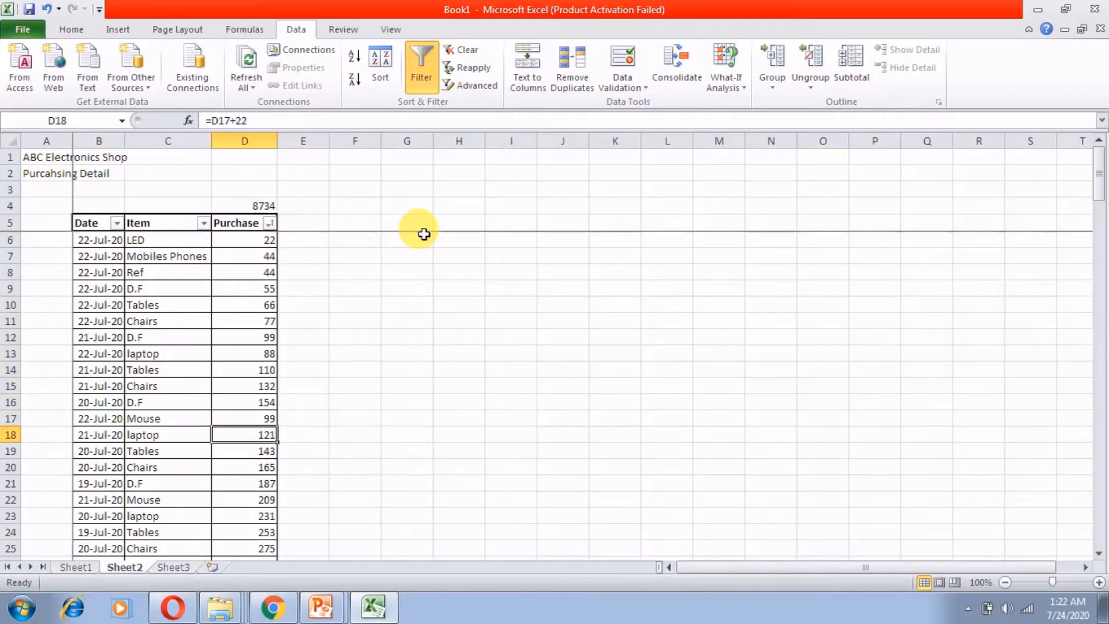
{"action": "left_click", "coordinate": [269, 350]}
{"action": "left_click", "coordinate": [286, 290]}
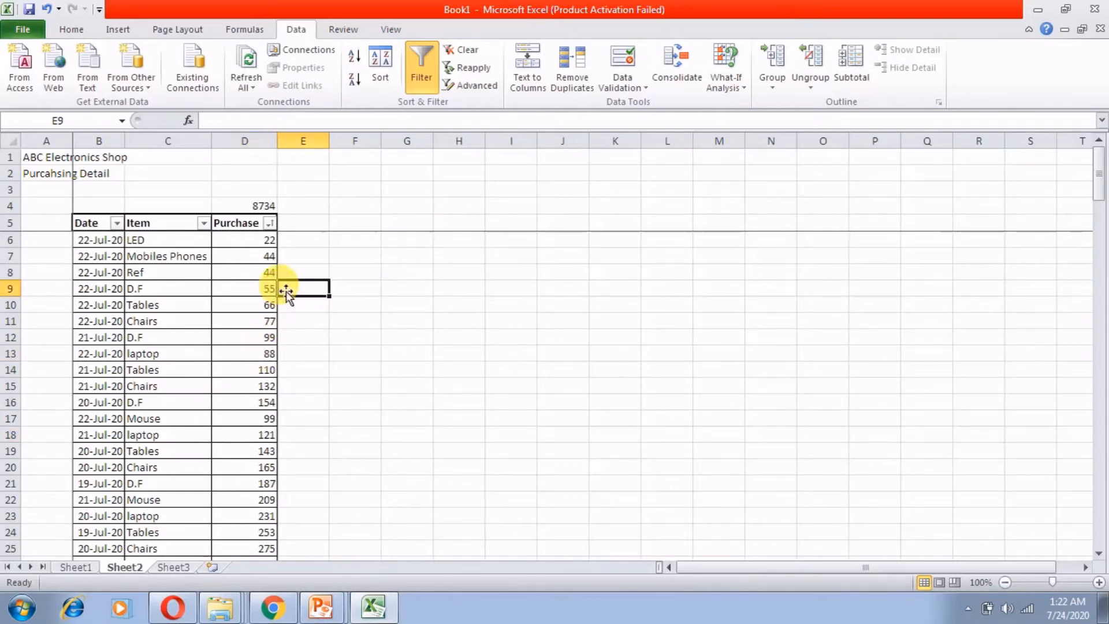
Try to sort the Purchase column from largest to smallest
{"action": "left_click", "coordinate": [270, 223]}
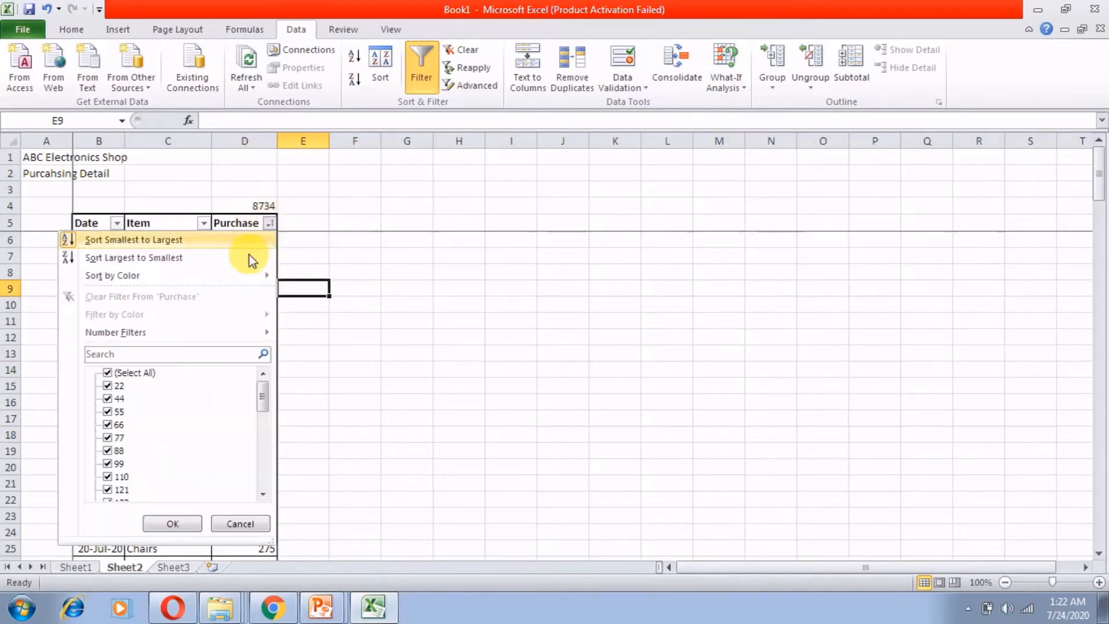
{"action": "left_click", "coordinate": [193, 258]}
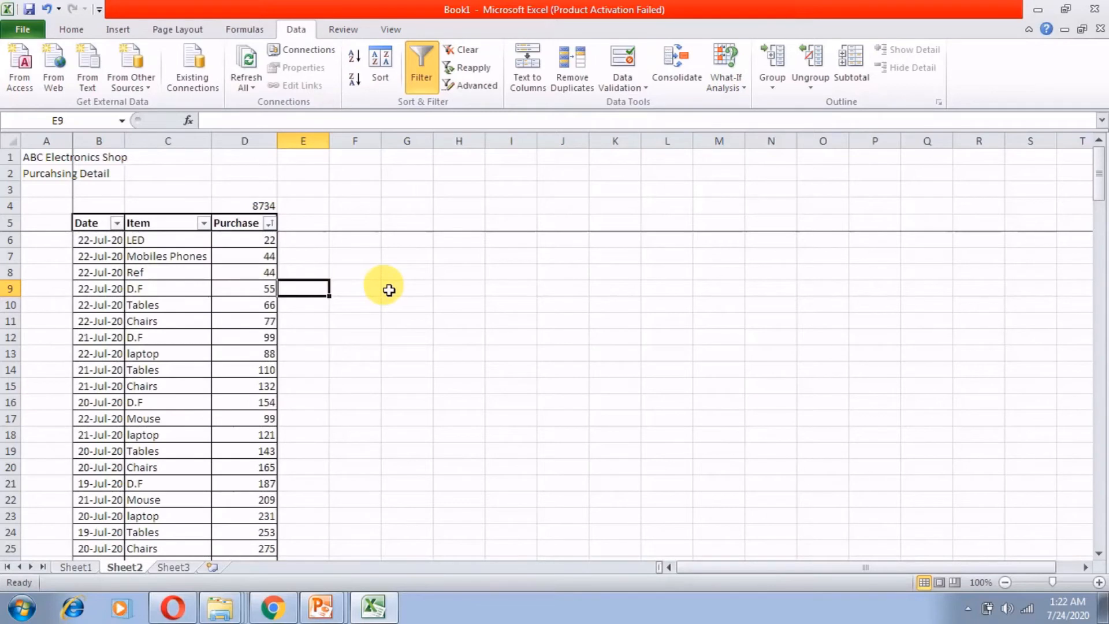
{"action": "left_click", "coordinate": [968, 609]}
{"action": "right_click", "coordinate": [967, 540]}
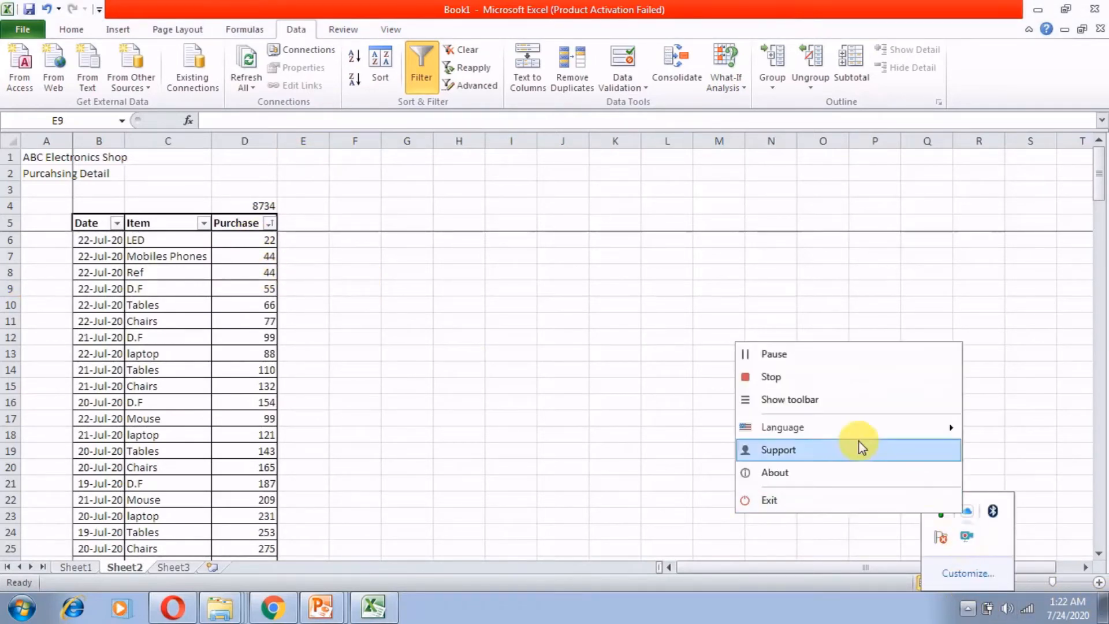
{"action": "left_click", "coordinate": [789, 352]}
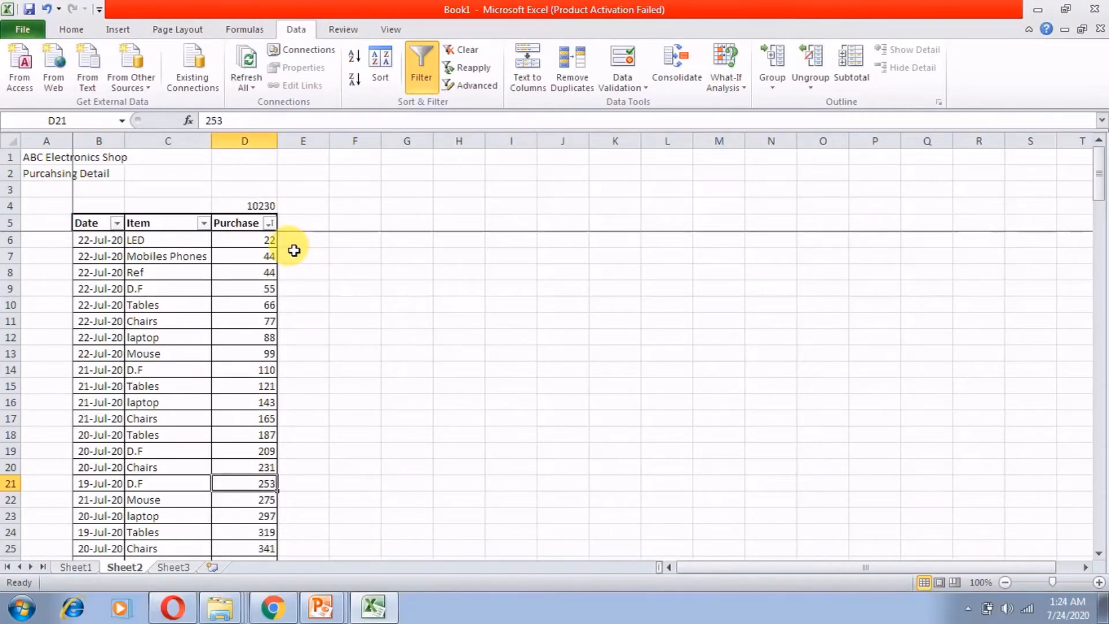
Sort the Purchase column from smallest to largest and select its first value in D6
{"action": "left_click", "coordinate": [270, 223]}
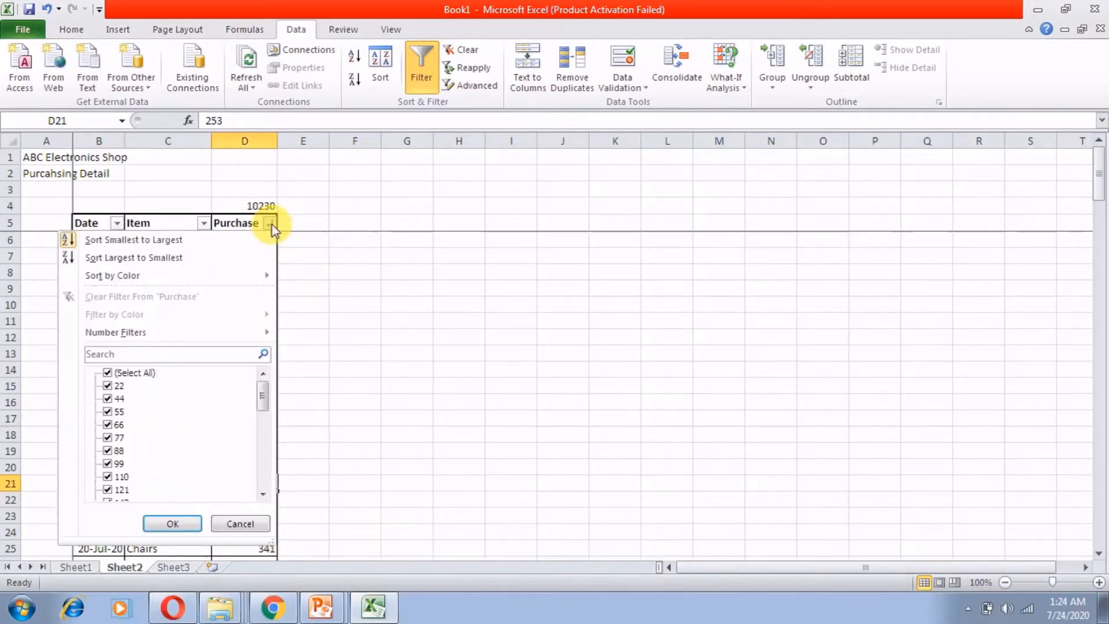
{"action": "left_click", "coordinate": [141, 241]}
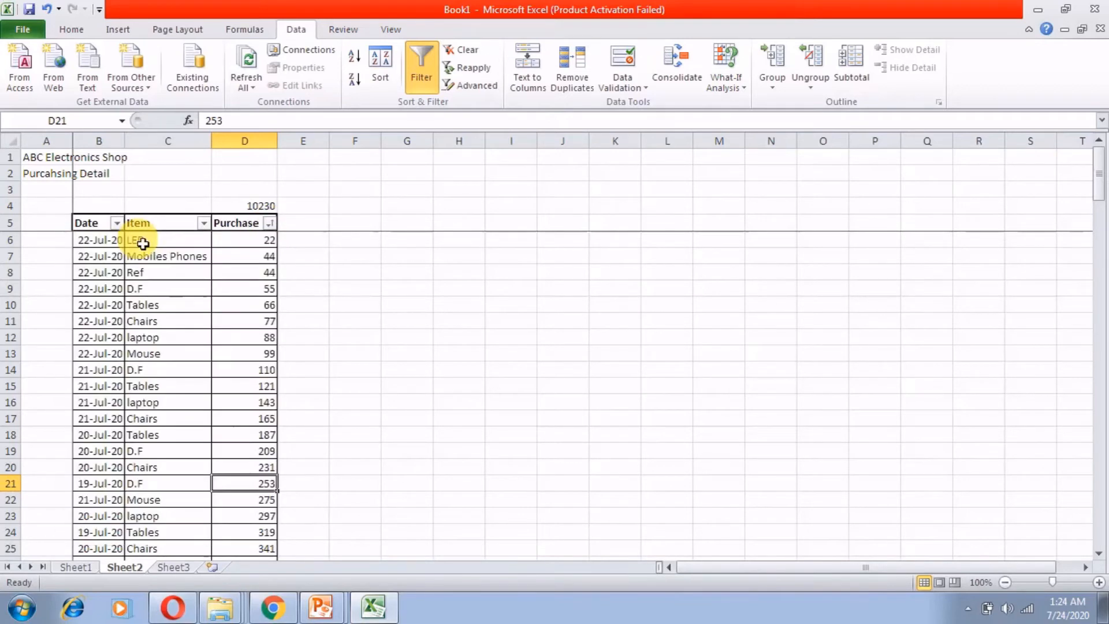
{"action": "left_click", "coordinate": [240, 238]}
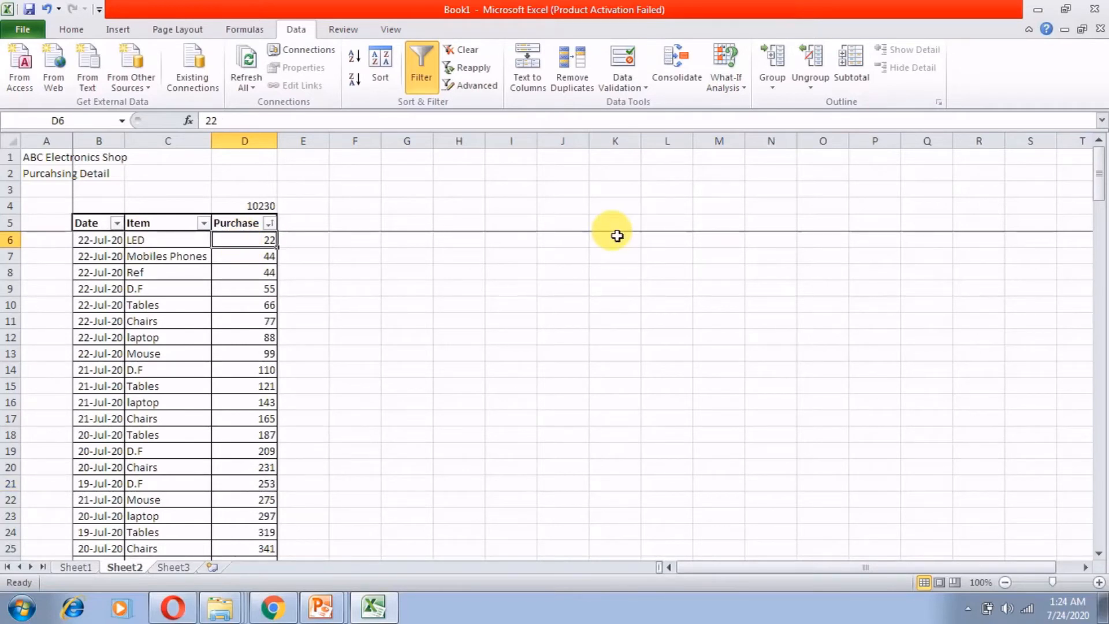
Examine the order of the Purchase values row by row from D6 down to D37
{"action": "key", "text": "Down"}
{"action": "key", "text": "Down"}
{"action": "key", "text": "Down"}
{"action": "key", "text": "Down"}
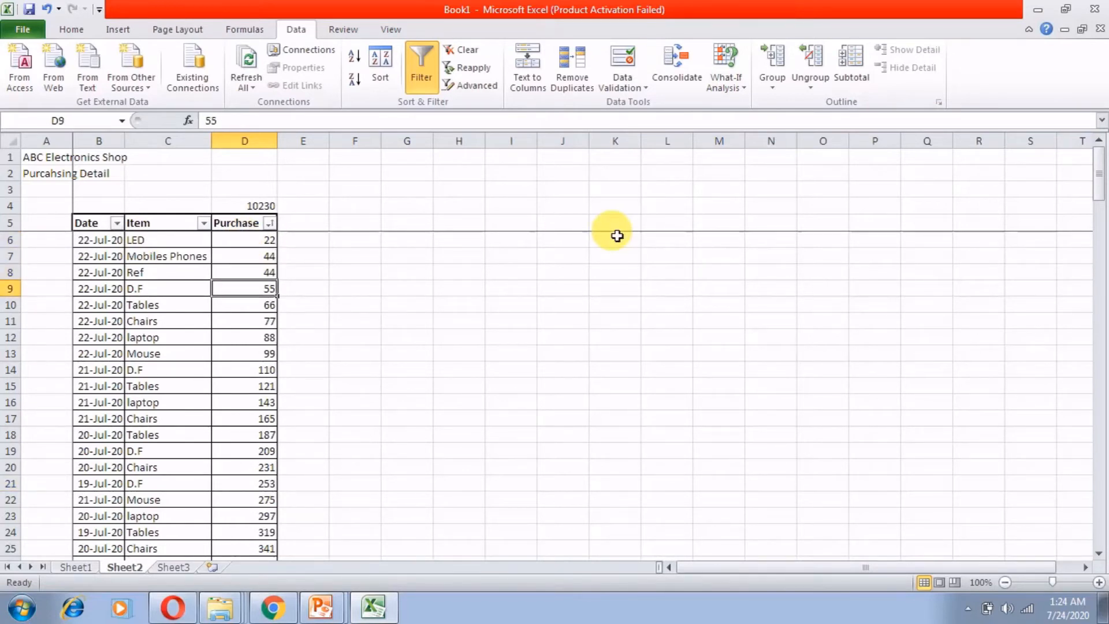
{"action": "key", "text": "Down"}
{"action": "key", "text": "Down"}
{"action": "key", "text": "Down"}
{"action": "key", "text": "Down"}
{"action": "key", "text": "Down"}
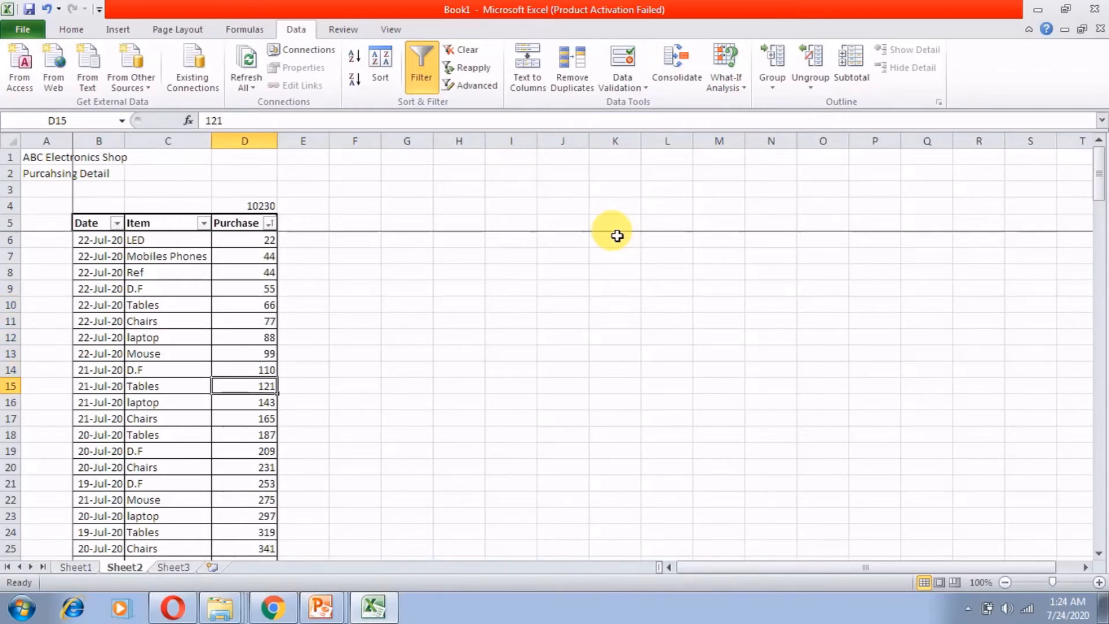
{"action": "key", "text": "Down"}
{"action": "key", "text": "Down"}
{"action": "key", "text": "Down"}
{"action": "key", "text": "Down"}
{"action": "key", "text": "Down"}
{"action": "key", "text": "Down"}
{"action": "key", "text": "Down"}
{"action": "key", "text": "Down"}
{"action": "key", "text": "Down"}
{"action": "key", "text": "Down"}
{"action": "key", "text": "Down"}
{"action": "key", "text": "Down"}
{"action": "key", "text": "Down"}
{"action": "key", "text": "Down"}
{"action": "key", "text": "Down"}
{"action": "key", "text": "Down"}
{"action": "key", "text": "Down"}
{"action": "key", "text": "Down"}
{"action": "key", "text": "Down"}
{"action": "key", "text": "Down"}
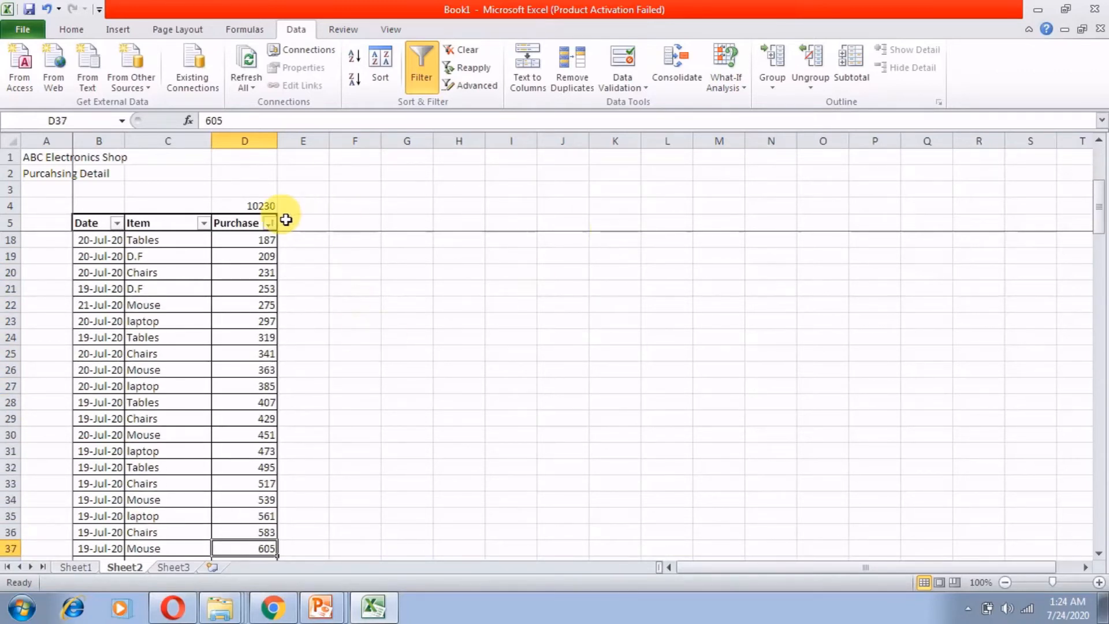
Sort the Purchase column from largest to smallest and return it to smallest to largest order
{"action": "left_click", "coordinate": [270, 223]}
{"action": "left_click", "coordinate": [186, 257]}
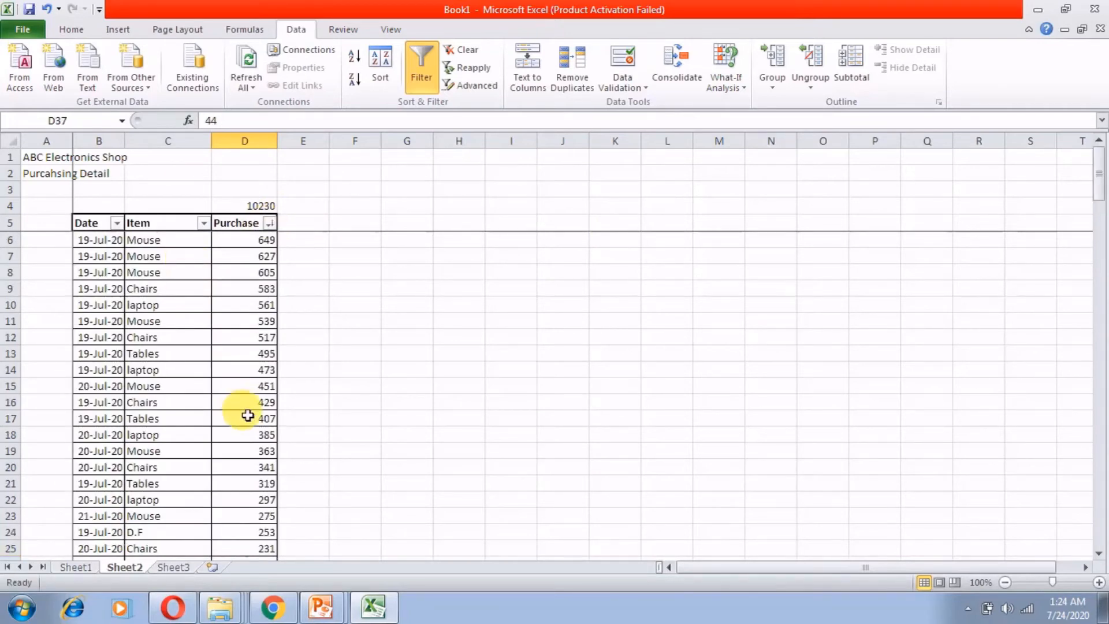
{"action": "left_click", "coordinate": [270, 223]}
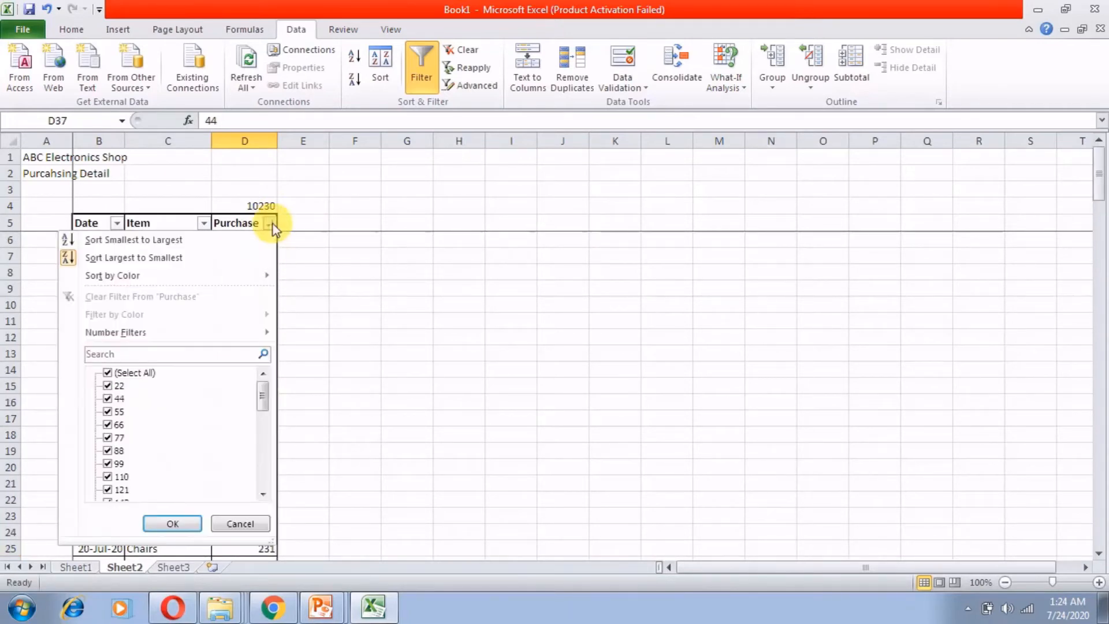
{"action": "left_click", "coordinate": [234, 244]}
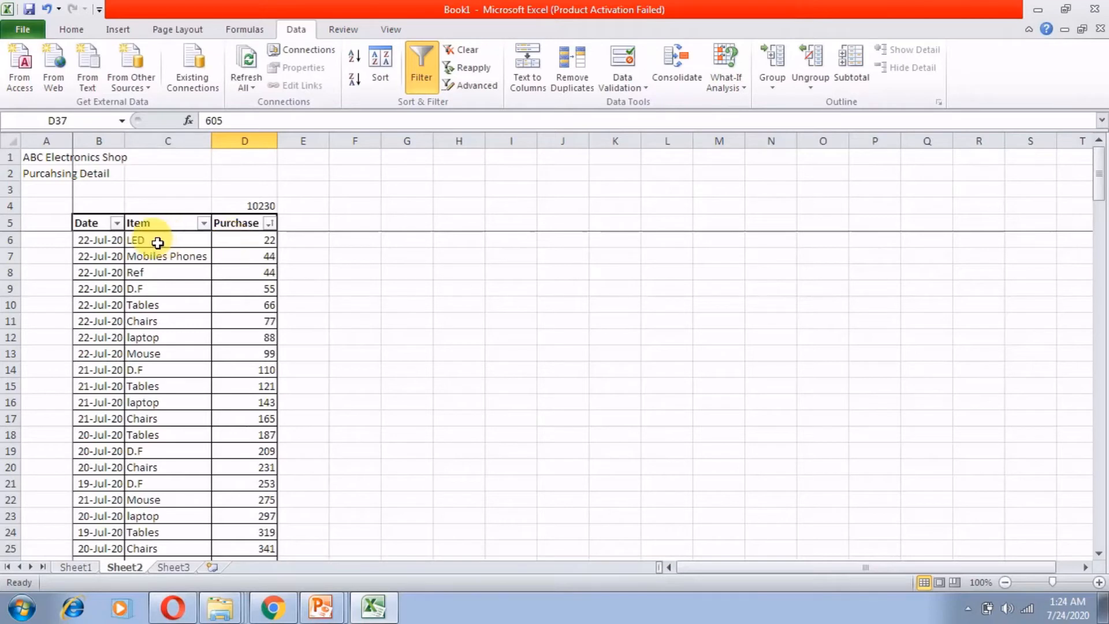
Review the Date and Purchase filter options and browse the sorted rows of the purchasing table
{"action": "left_click", "coordinate": [117, 223]}
{"action": "left_click", "coordinate": [185, 227]}
{"action": "left_click", "coordinate": [269, 223]}
{"action": "left_click", "coordinate": [401, 281]}
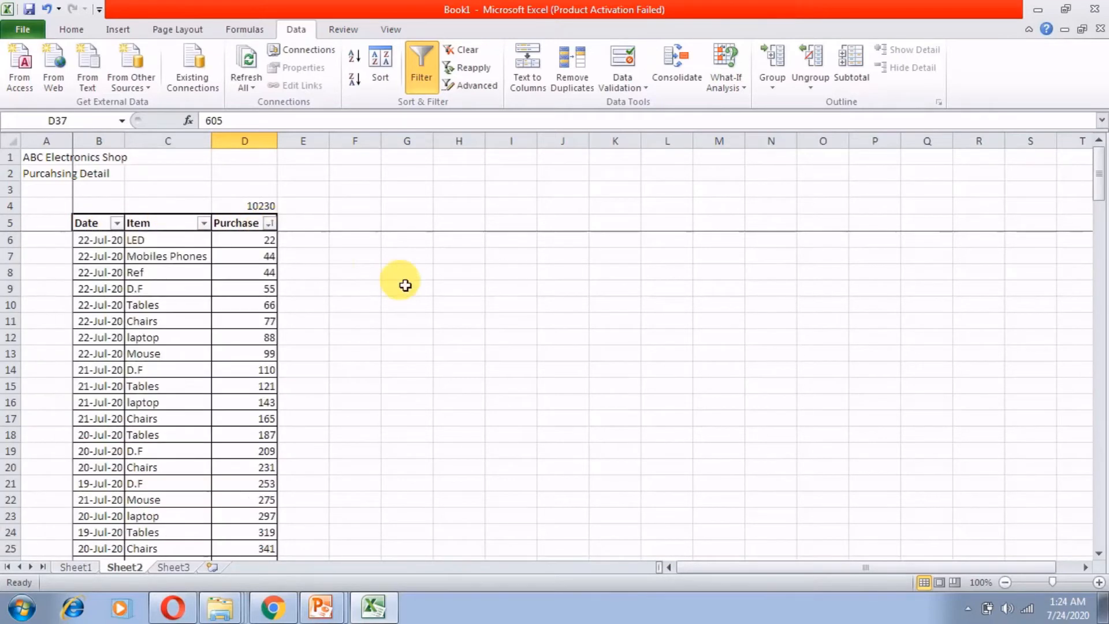
{"action": "scroll", "coordinate": [377, 341], "scroll_direction": "down", "scroll_amount": 4}
{"action": "scroll", "coordinate": [380, 382], "scroll_direction": "up", "scroll_amount": 4}
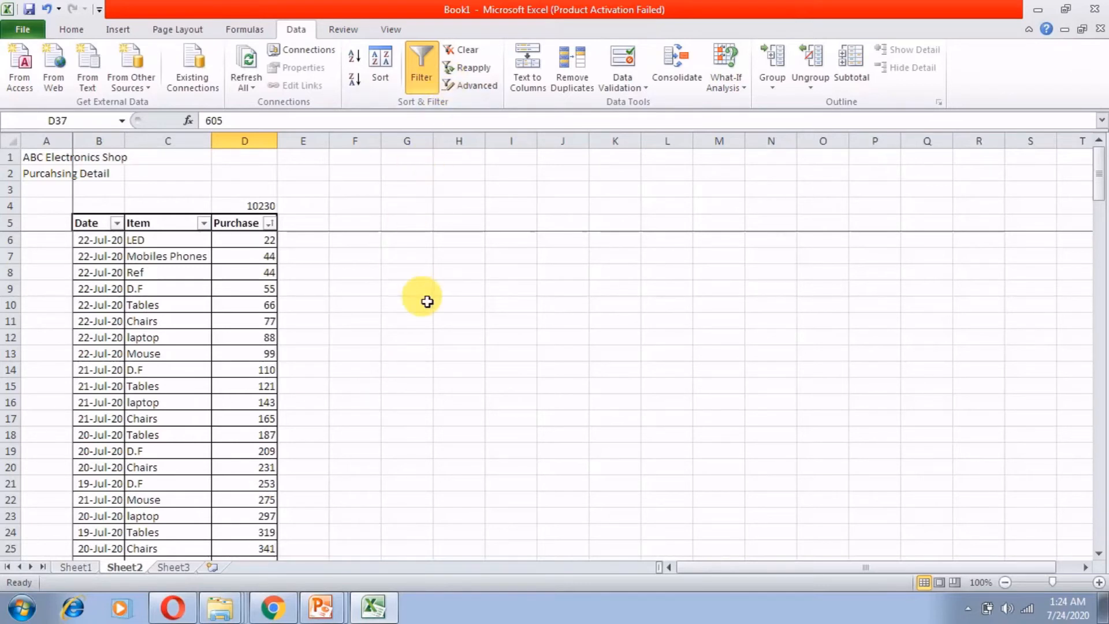
{"action": "scroll", "coordinate": [272, 488], "scroll_direction": "down", "scroll_amount": 10}
{"action": "scroll", "coordinate": [272, 487], "scroll_direction": "up", "scroll_amount": 10}
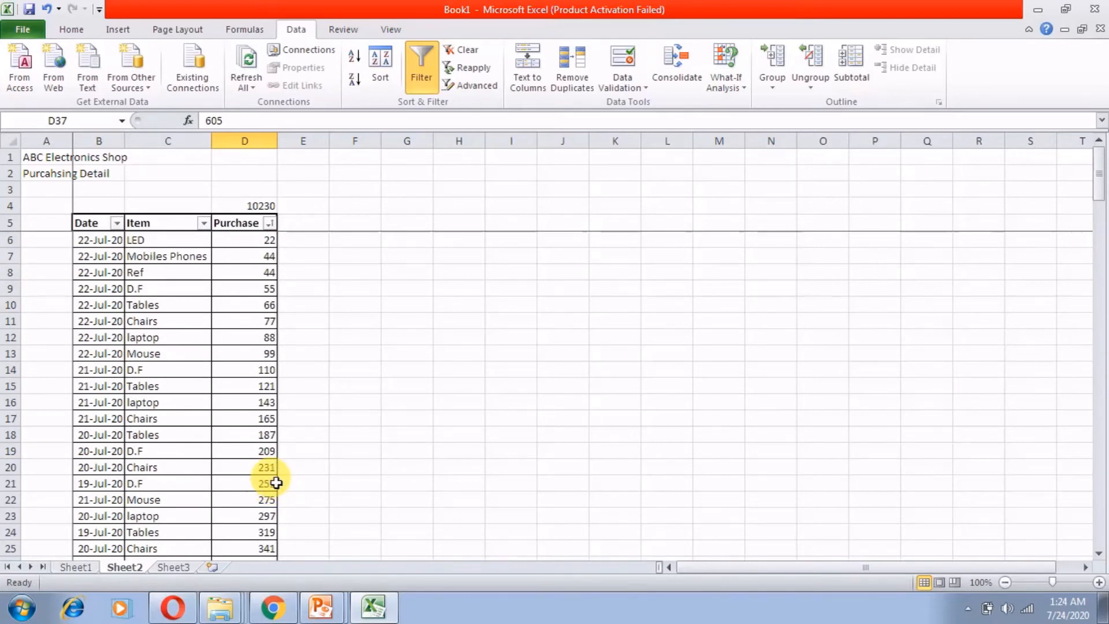
Use Find with the item copied from C6 to check for other LED entries
{"action": "left_click", "coordinate": [130, 239]}
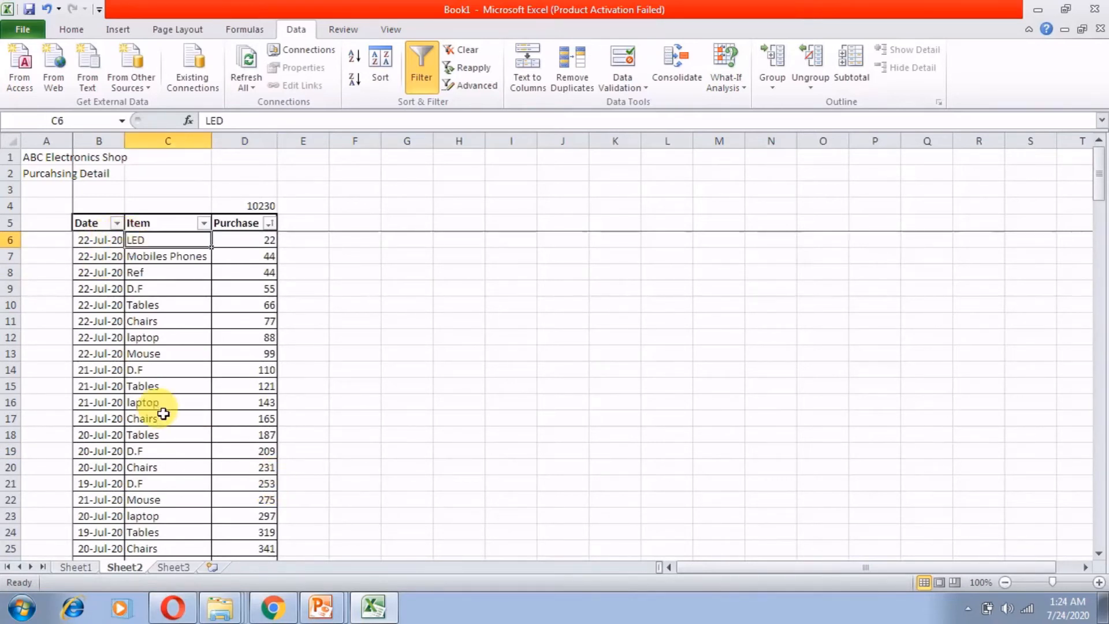
{"action": "key", "text": "ctrl+c"}
{"action": "key", "text": "ctrl+f"}
{"action": "key", "text": "ctrl+v"}
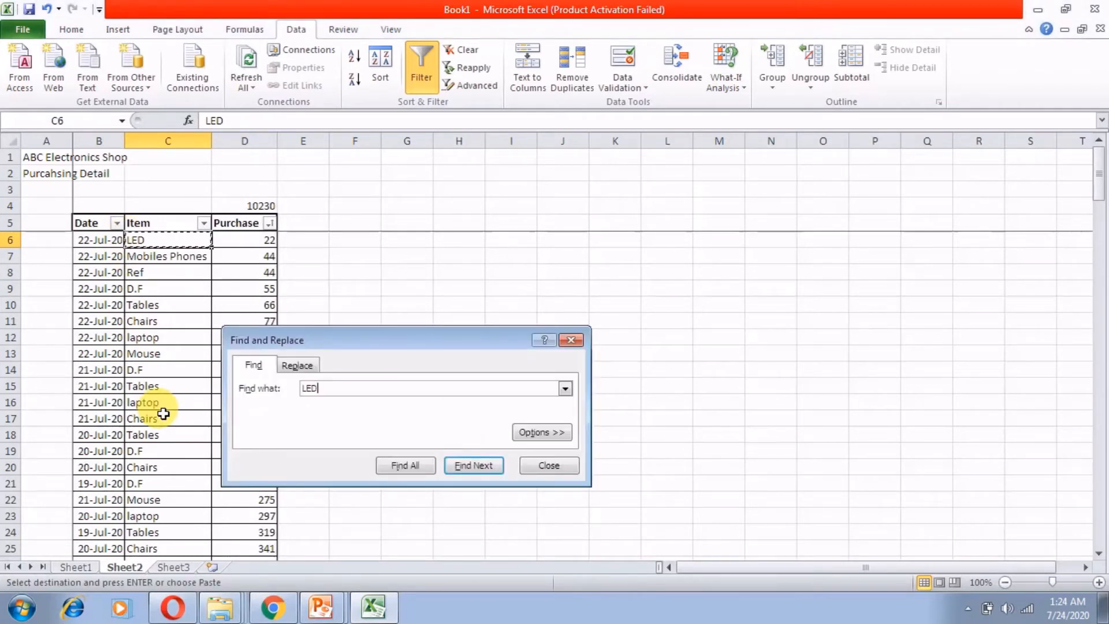
{"action": "key", "text": "Escape"}
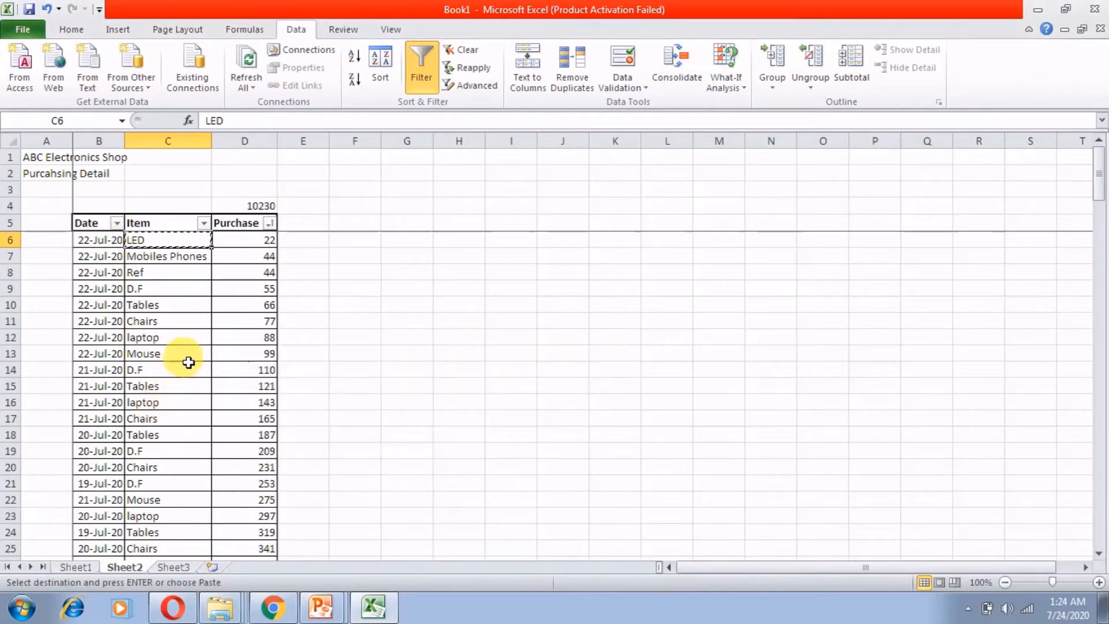
Use Find with the item copied from C7 to check for other Mobiles Phones entries
{"action": "left_click", "coordinate": [186, 256]}
{"action": "key", "text": "ctrl+c"}
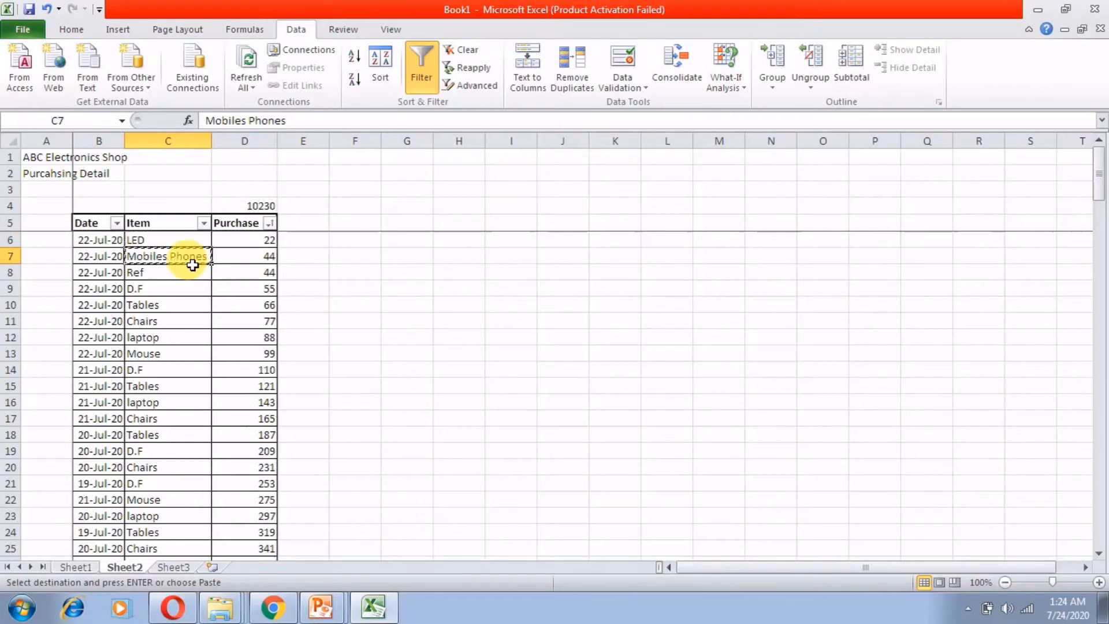
{"action": "key", "text": "ctrl+f"}
{"action": "key", "text": "ctrl+v"}
{"action": "key", "text": "Escape"}
{"action": "key", "text": "Escape"}
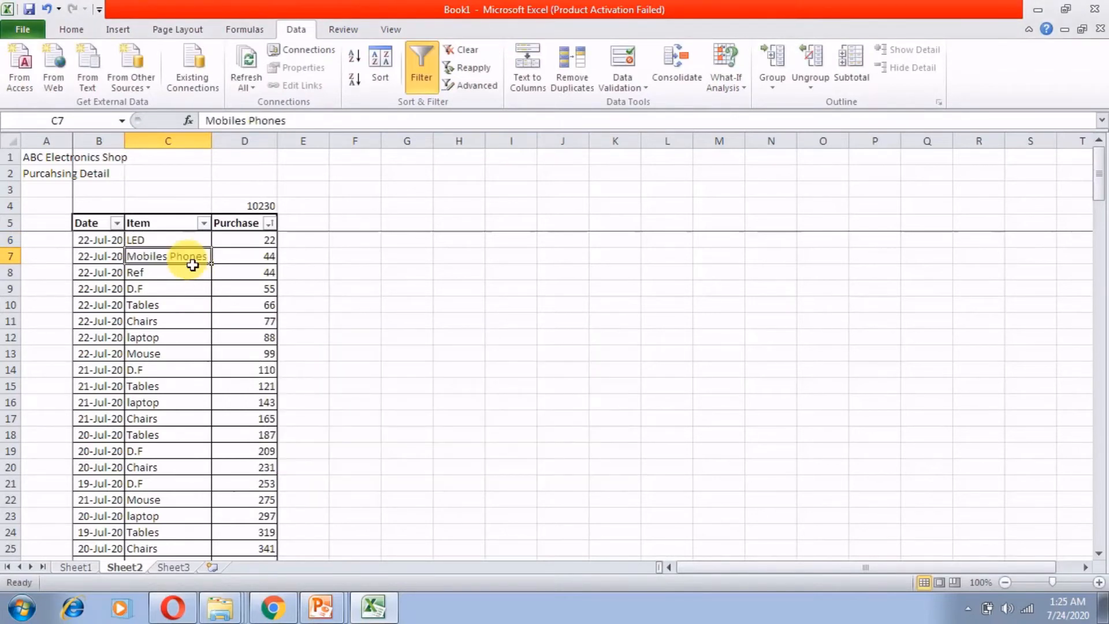
Check the Ref item in C8 and select the D.F entries in C9, C14, C19 and C21 together
{"action": "left_click", "coordinate": [190, 279]}
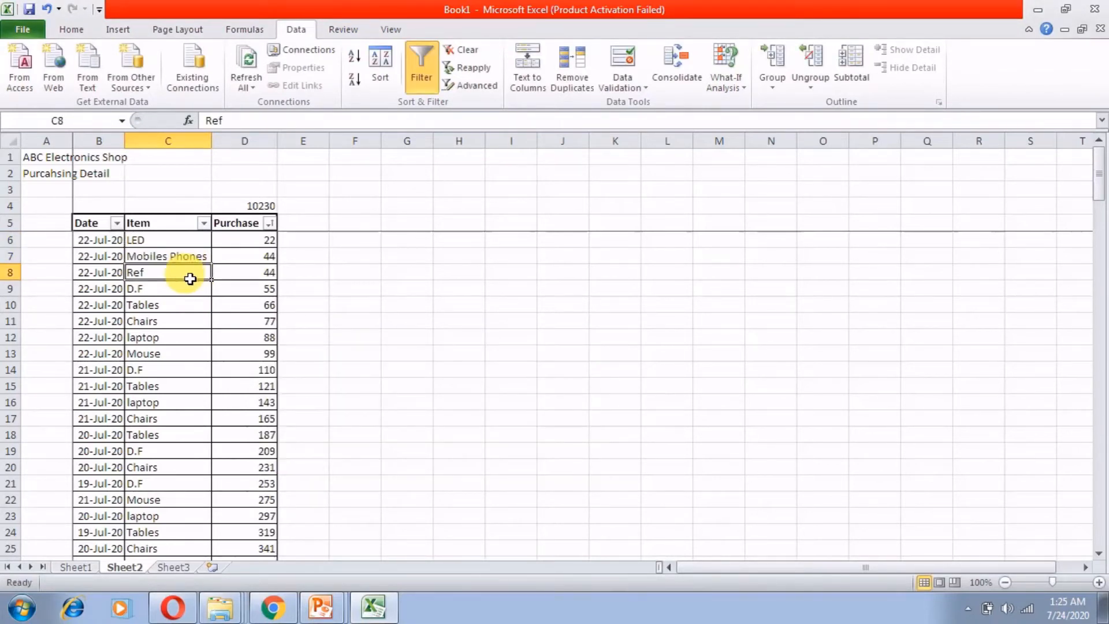
{"action": "left_click", "coordinate": [184, 293]}
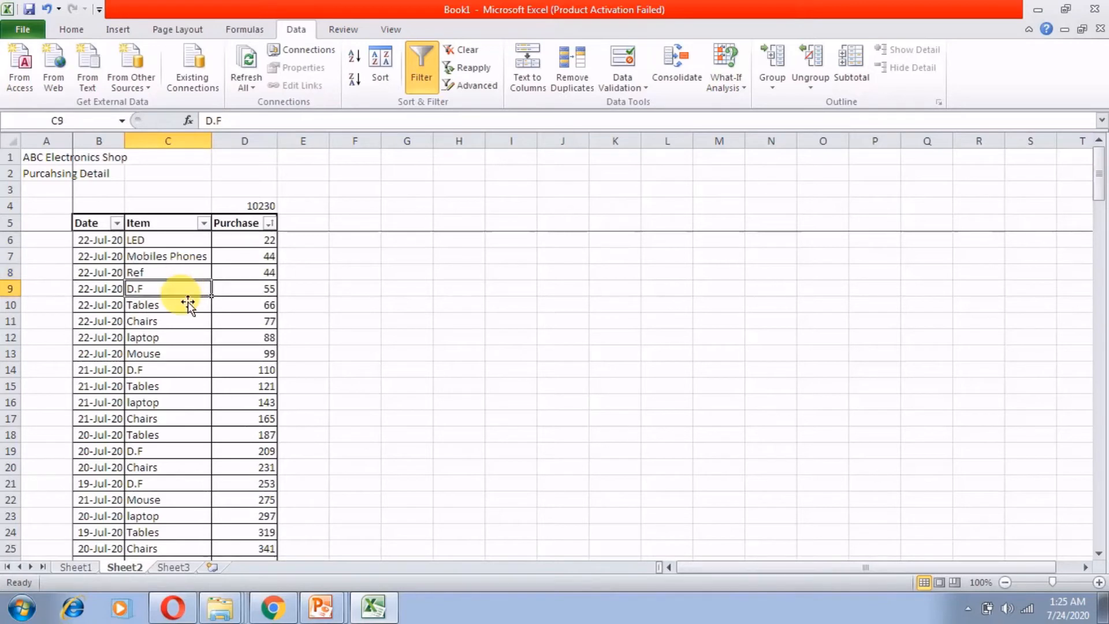
{"action": "left_click", "coordinate": [164, 373], "text": "ctrl"}
{"action": "left_click", "coordinate": [191, 483], "text": "ctrl"}
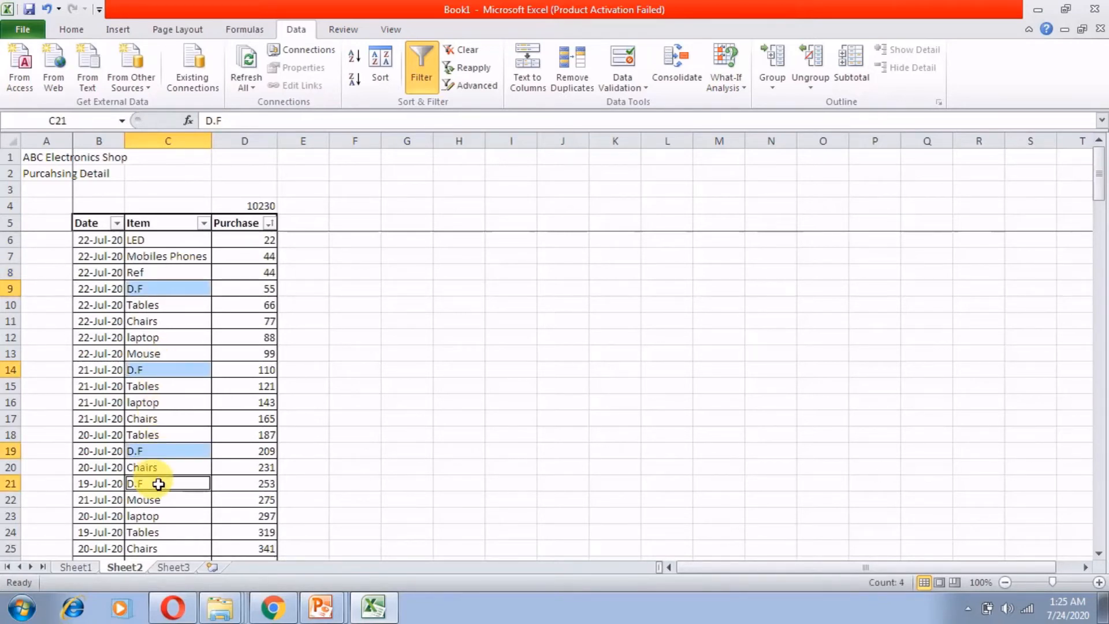
Select the Tables entries in C10, C15 and C24 together and review how items repeat in the rows below
{"action": "left_click", "coordinate": [180, 305]}
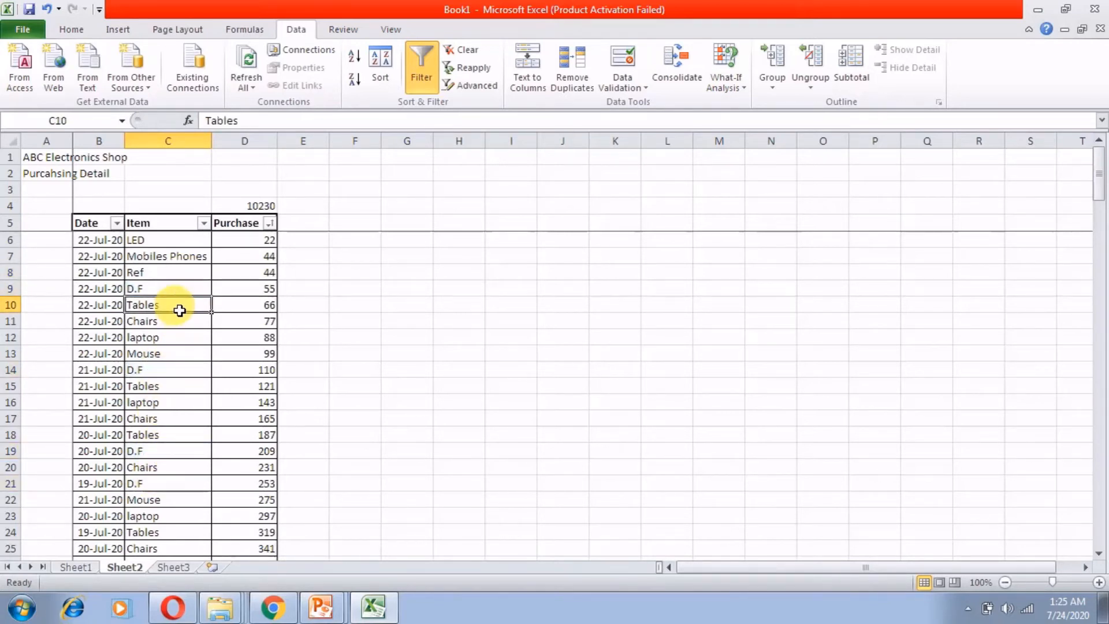
{"action": "left_click", "coordinate": [162, 386], "text": "ctrl"}
{"action": "left_click", "coordinate": [162, 532], "text": "ctrl"}
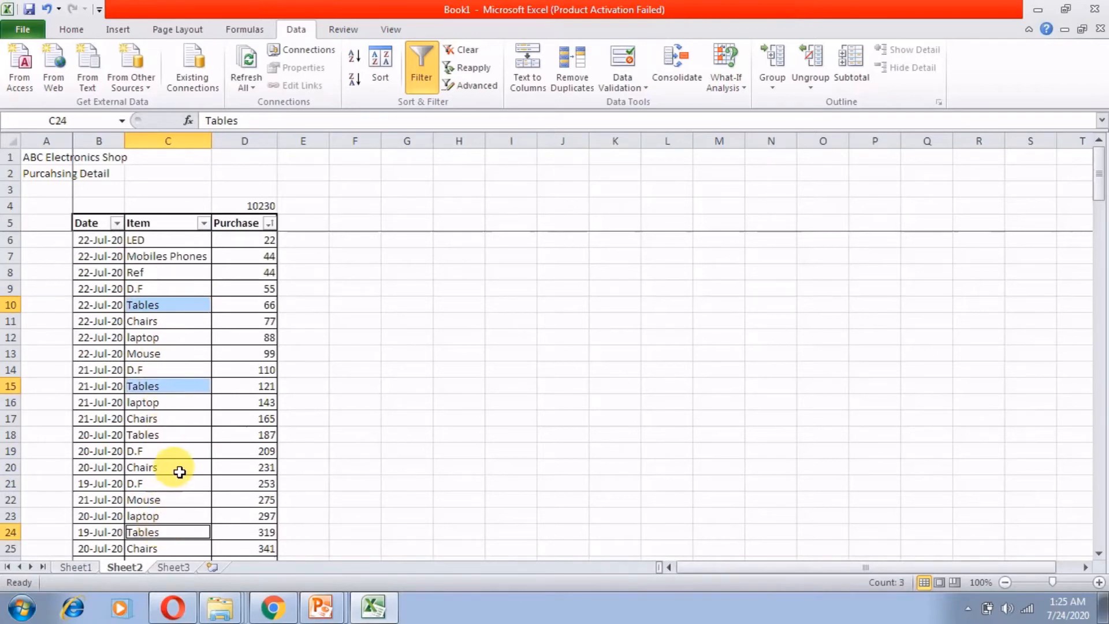
{"action": "scroll", "coordinate": [179, 472], "scroll_direction": "down", "scroll_amount": 3}
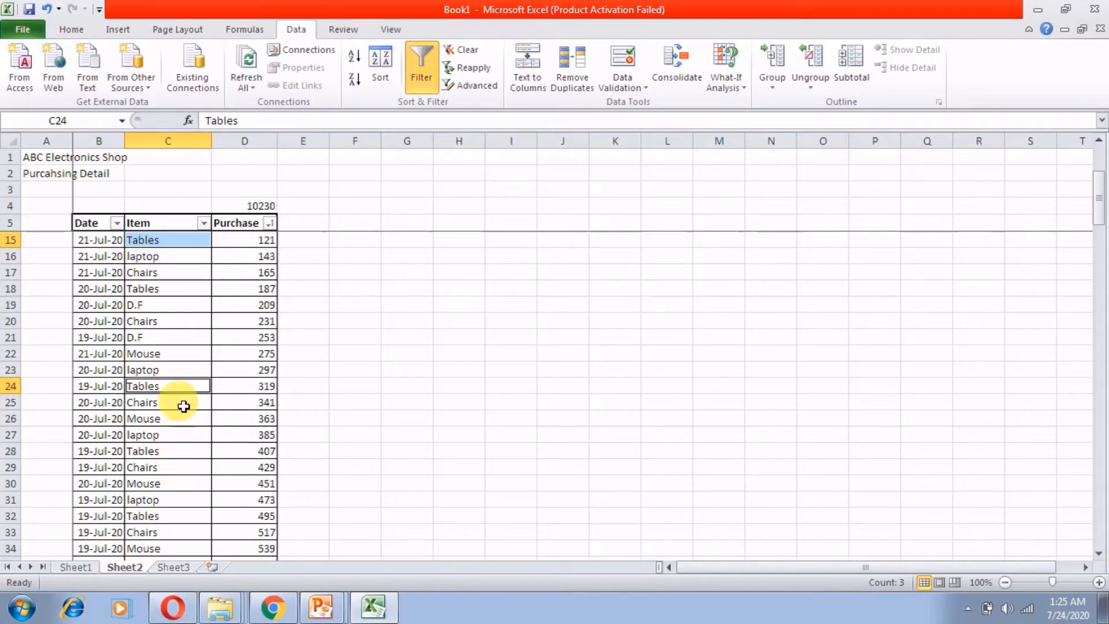
{"action": "scroll", "coordinate": [218, 497], "scroll_direction": "up", "scroll_amount": 3}
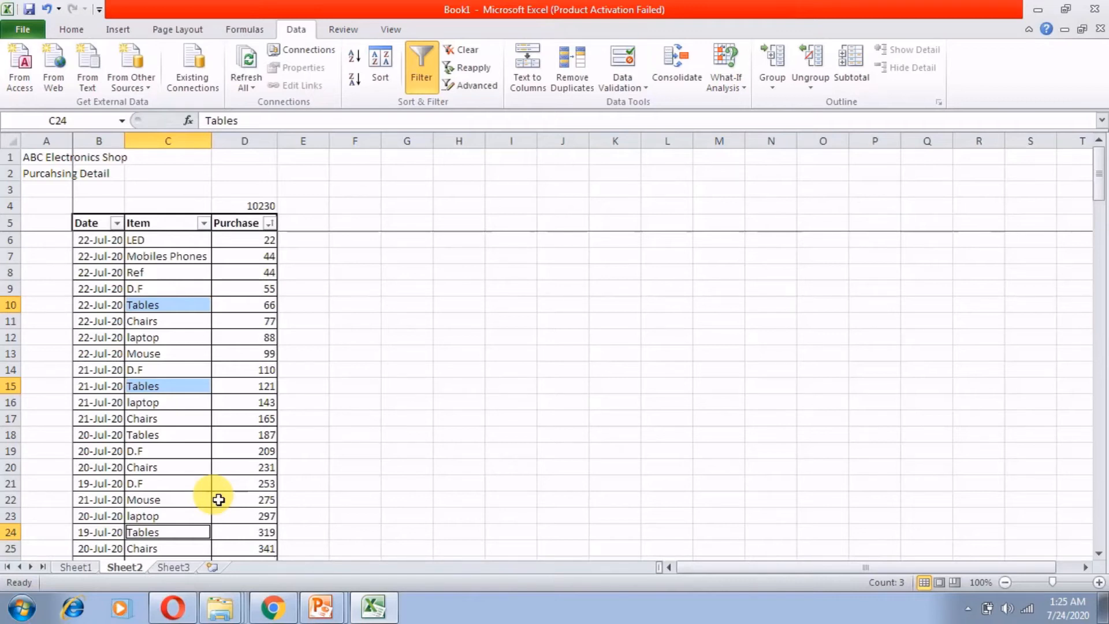
Select the whole Item list from C6 to C39 and check how many entries it holds
{"action": "left_click_drag", "start_coordinate": [141, 240], "coordinate": [164, 544]}
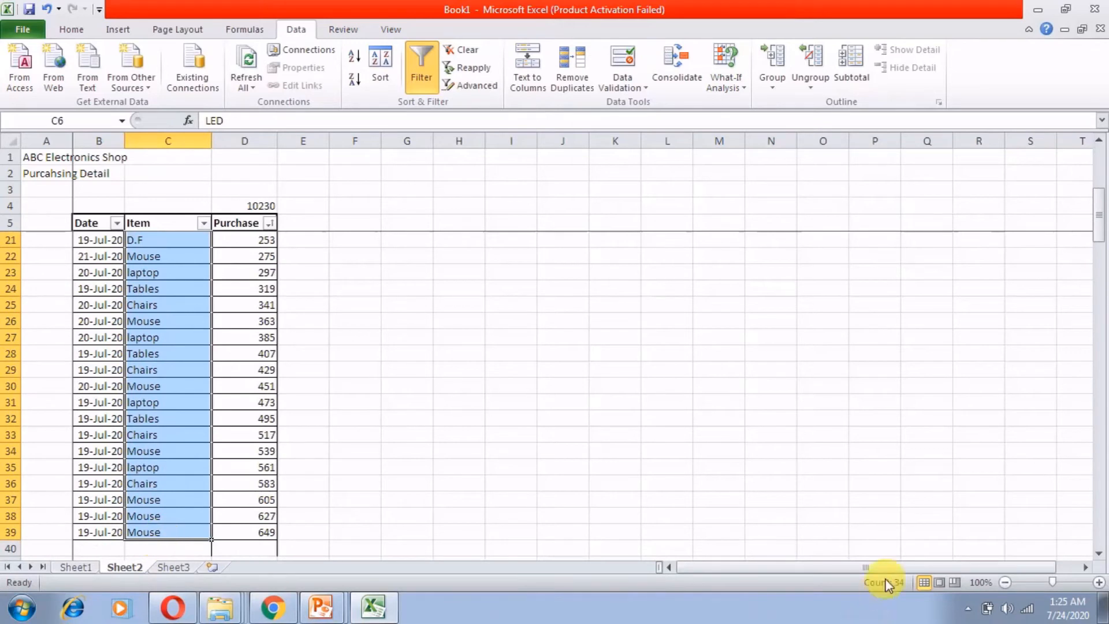
{"action": "scroll", "coordinate": [549, 323], "scroll_direction": "up", "scroll_amount": 5}
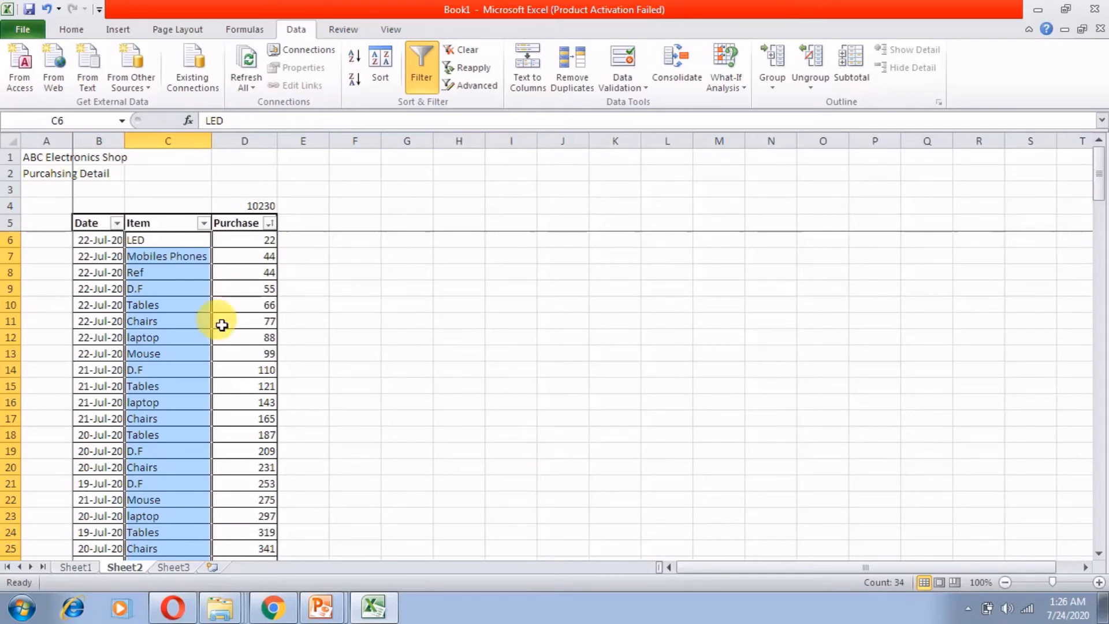
{"action": "left_click_drag", "start_coordinate": [174, 240], "coordinate": [147, 595]}
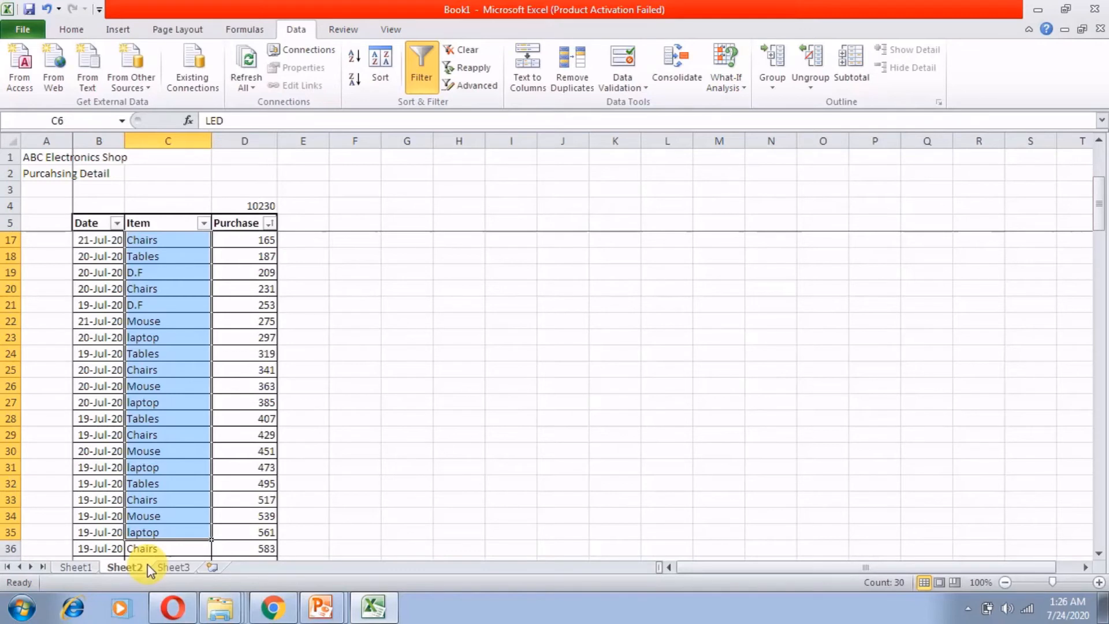
{"action": "key", "text": "Up"}
{"action": "key", "text": "Down"}
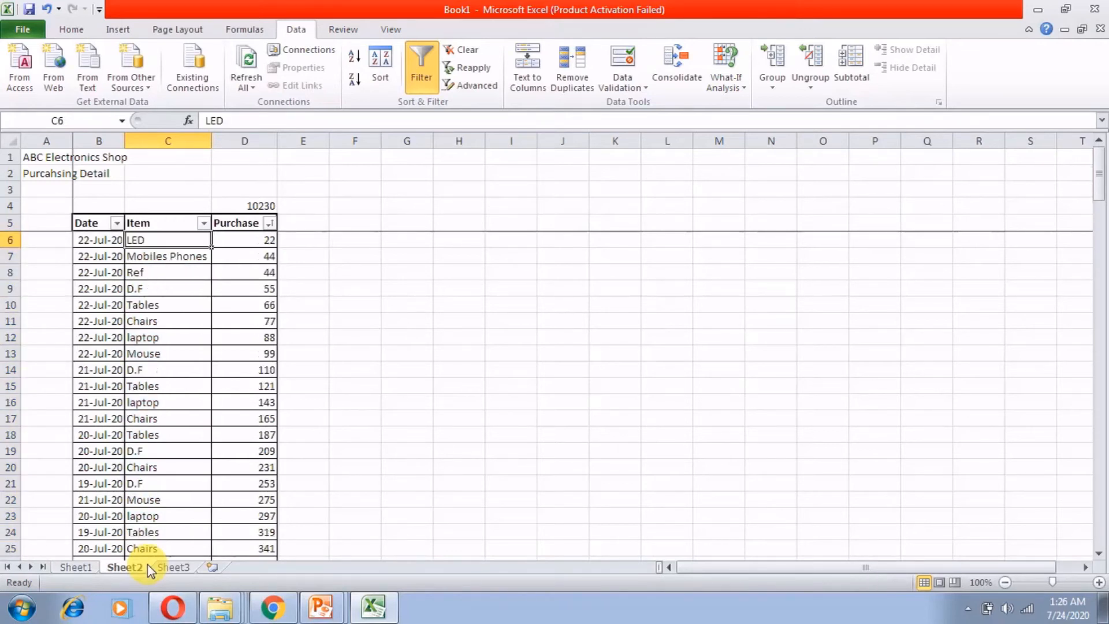
{"action": "key", "text": "ctrl+shift+Down"}
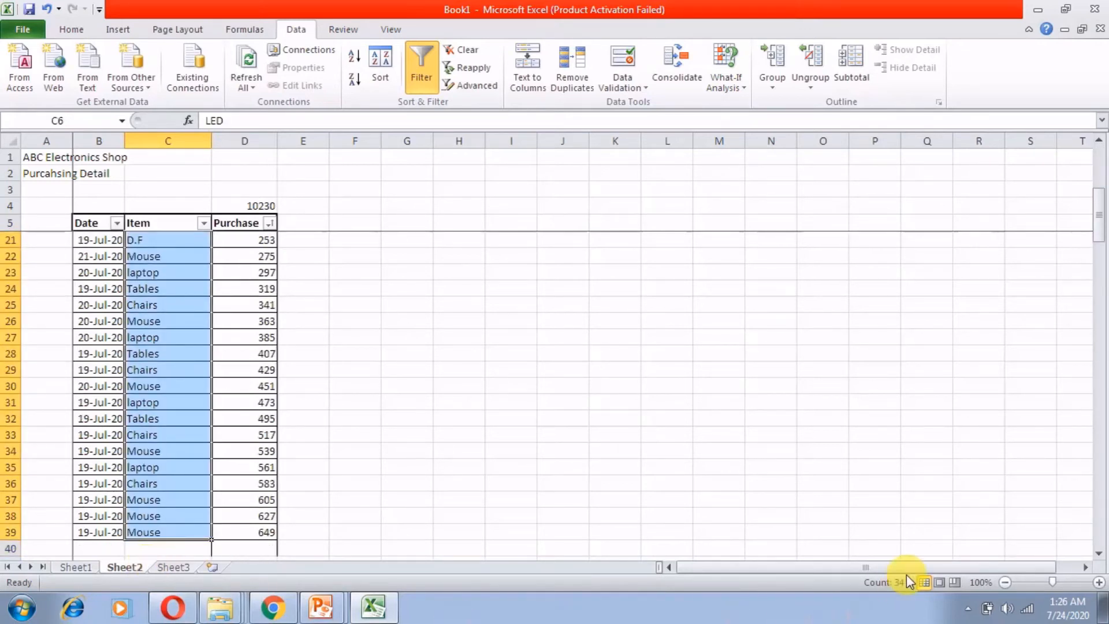
{"action": "scroll", "coordinate": [338, 445], "scroll_direction": "up", "scroll_amount": 5}
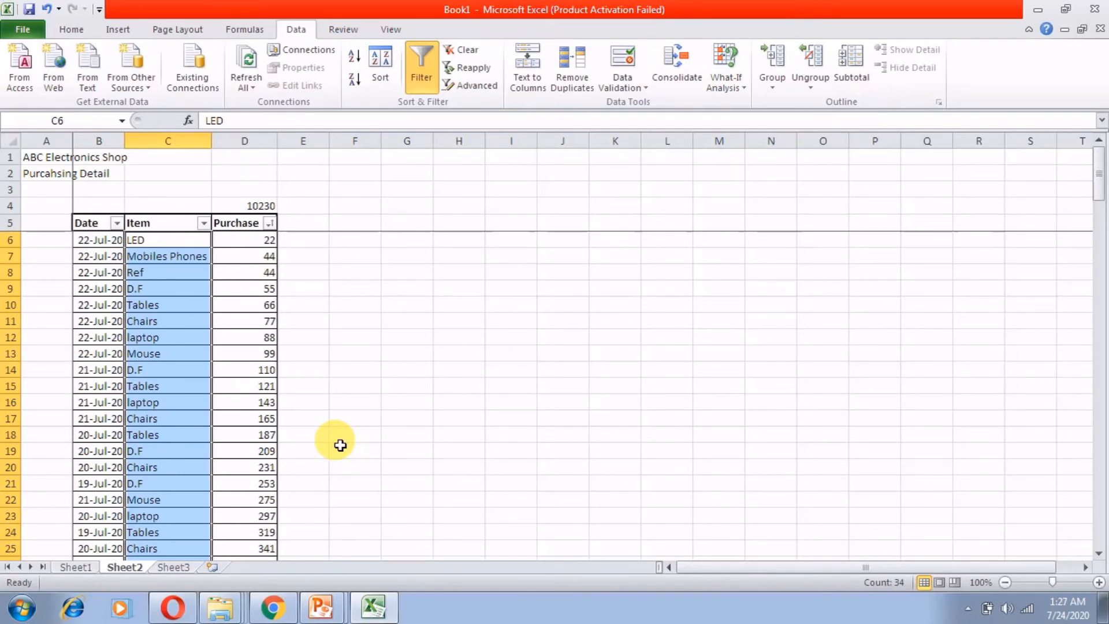
Apply an in-place Advanced Filter with unique records only to column C and select the visible items C6:C13 to count them
{"action": "left_click", "coordinate": [474, 86]}
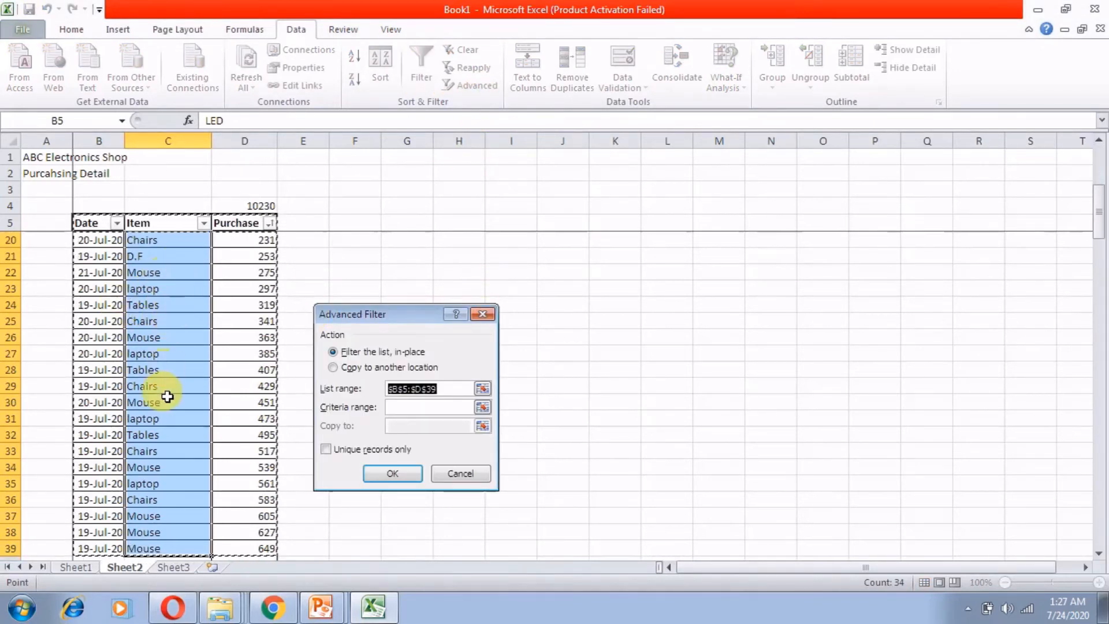
{"action": "left_click", "coordinate": [167, 142]}
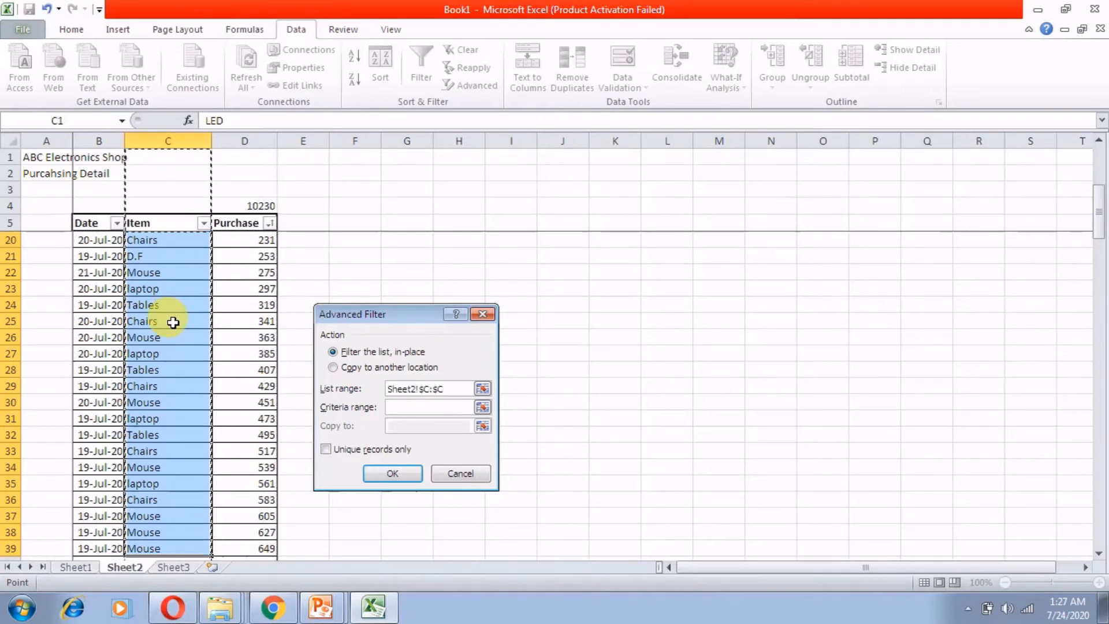
{"action": "left_click", "coordinate": [327, 450]}
{"action": "left_click", "coordinate": [391, 475]}
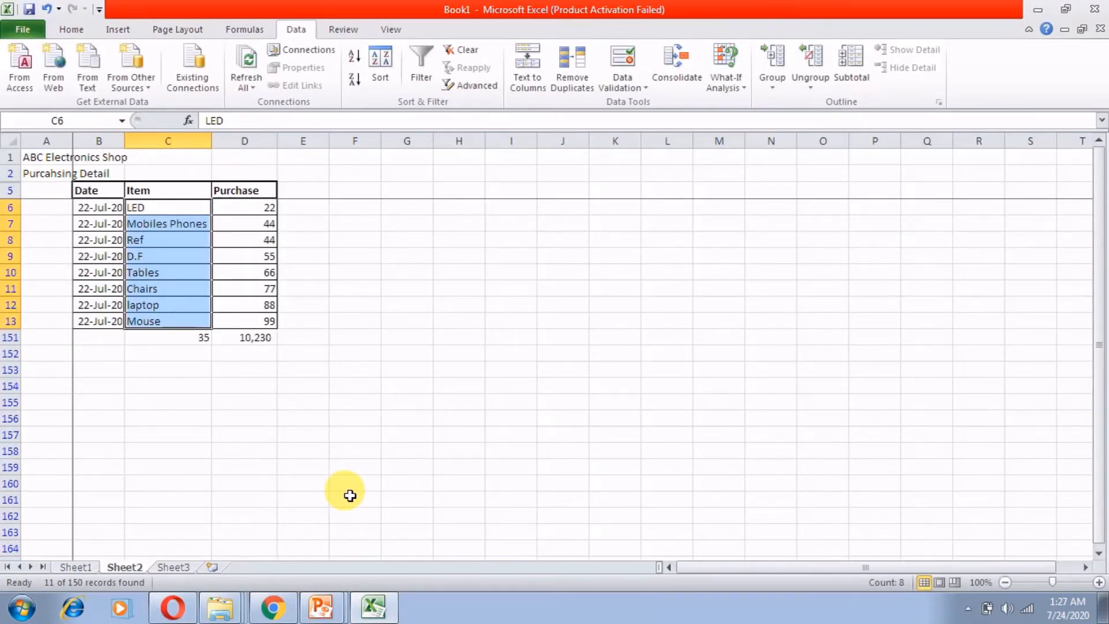
{"action": "left_click_drag", "start_coordinate": [168, 214], "coordinate": [152, 326]}
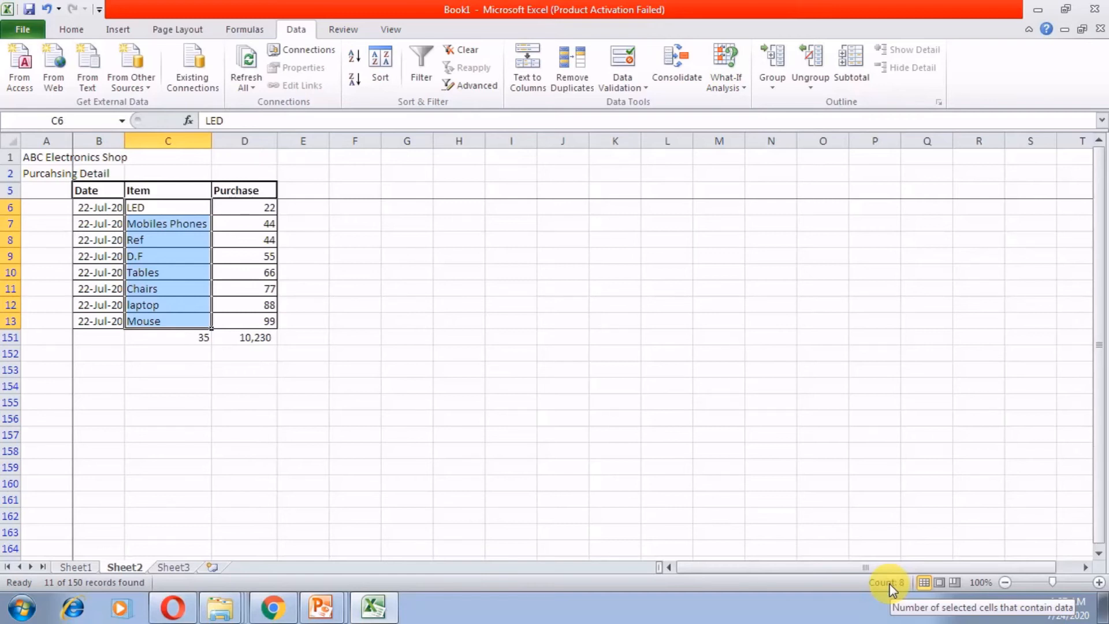
Clear the unique-records filter from the purchasing table
{"action": "left_click", "coordinate": [469, 85]}
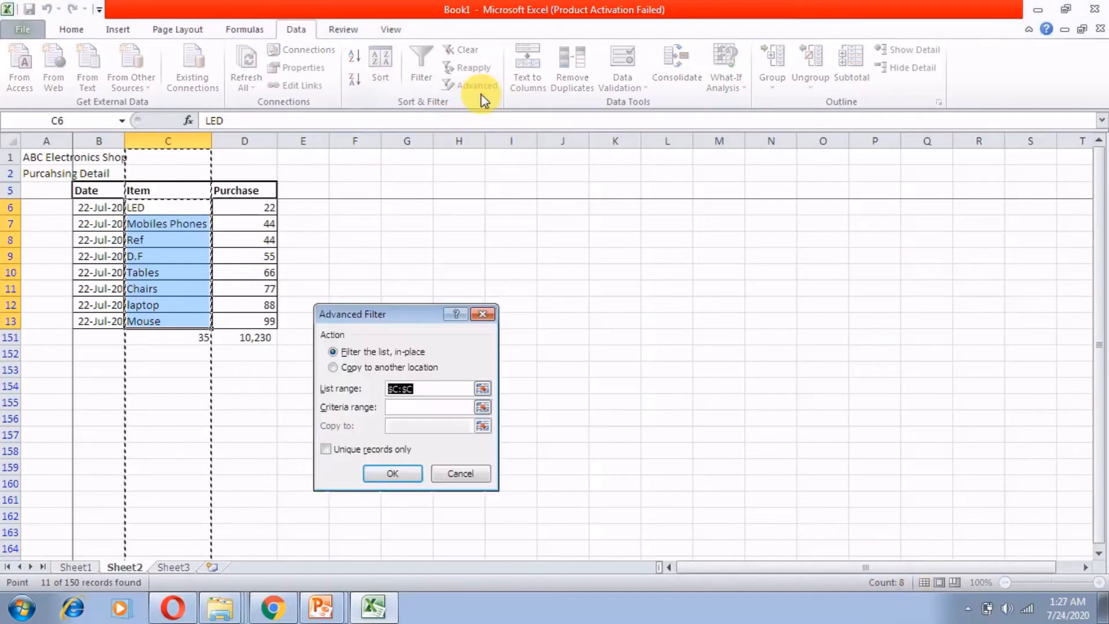
{"action": "key", "text": "Escape"}
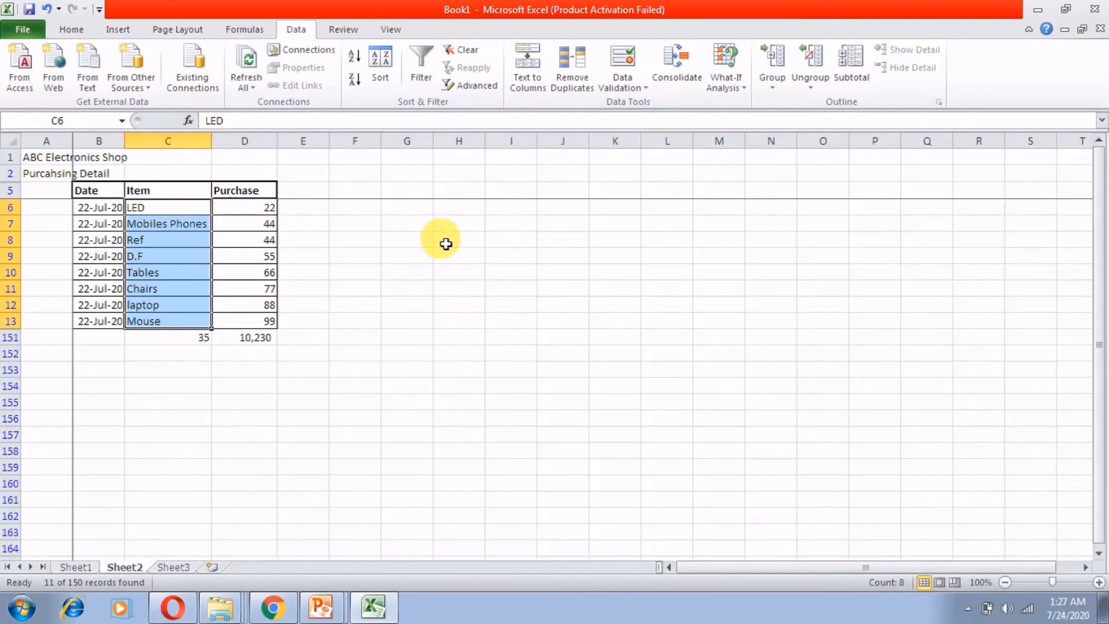
{"action": "left_click", "coordinate": [465, 50]}
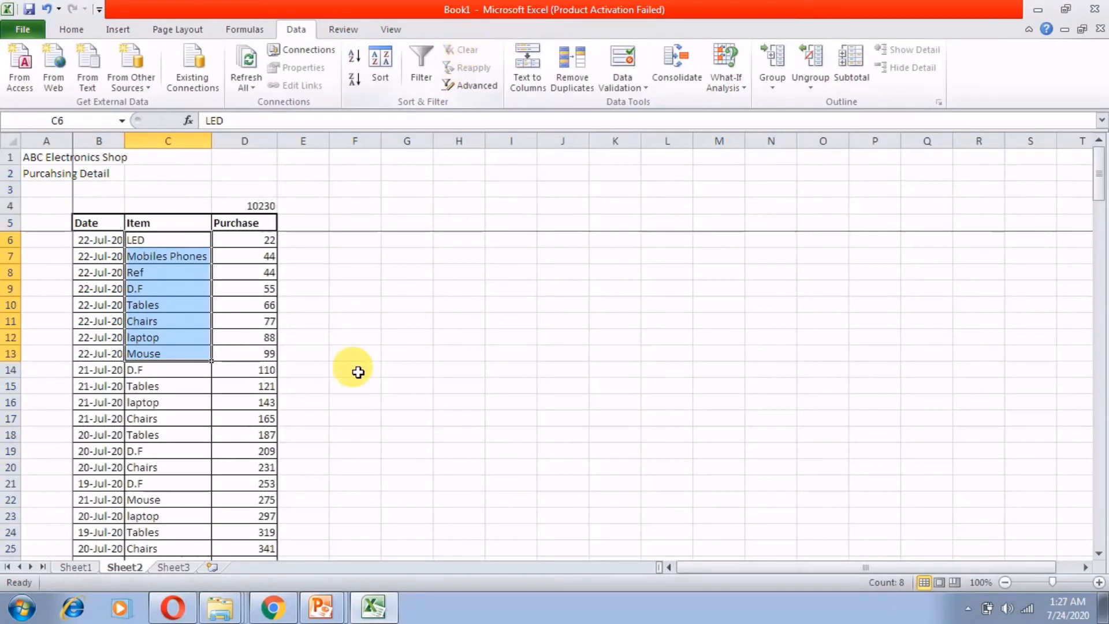
Reapply an in-place Advanced Filter on list range Sheet2!$C:$C with unique records only, and select the filtered items C6:C13
{"action": "left_click", "coordinate": [357, 371]}
{"action": "left_click", "coordinate": [456, 85]}
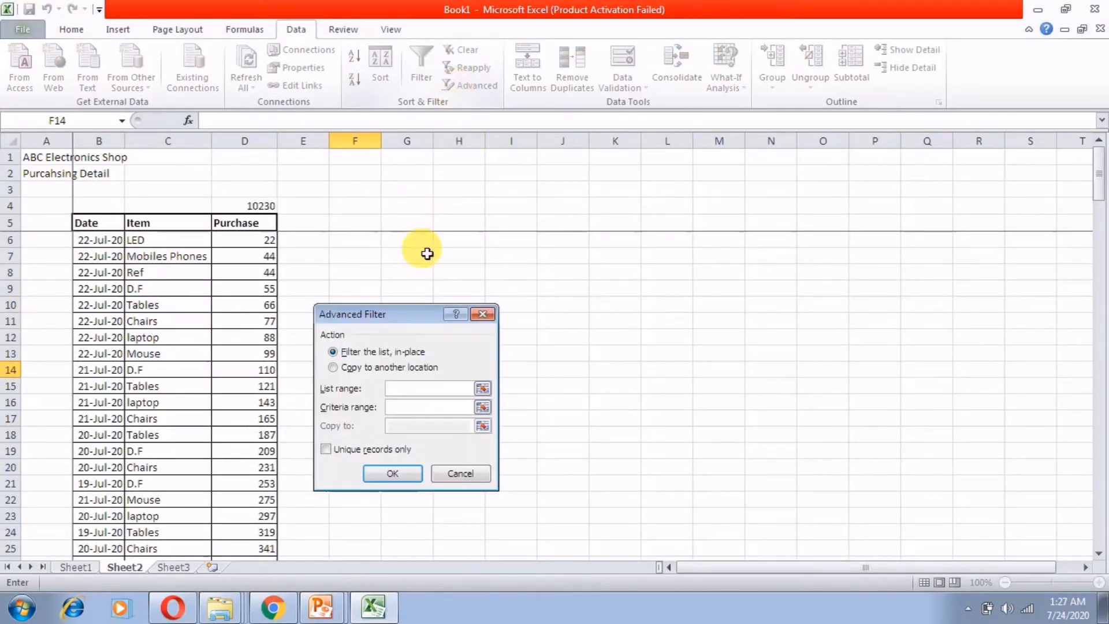
{"action": "left_click", "coordinate": [484, 388]}
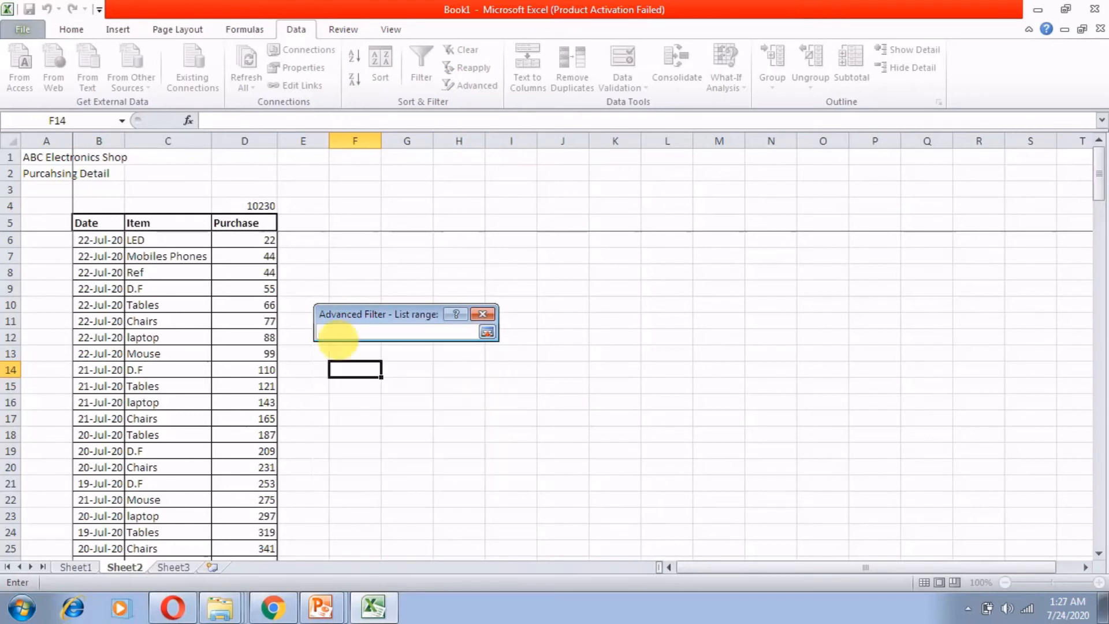
{"action": "left_click", "coordinate": [168, 141]}
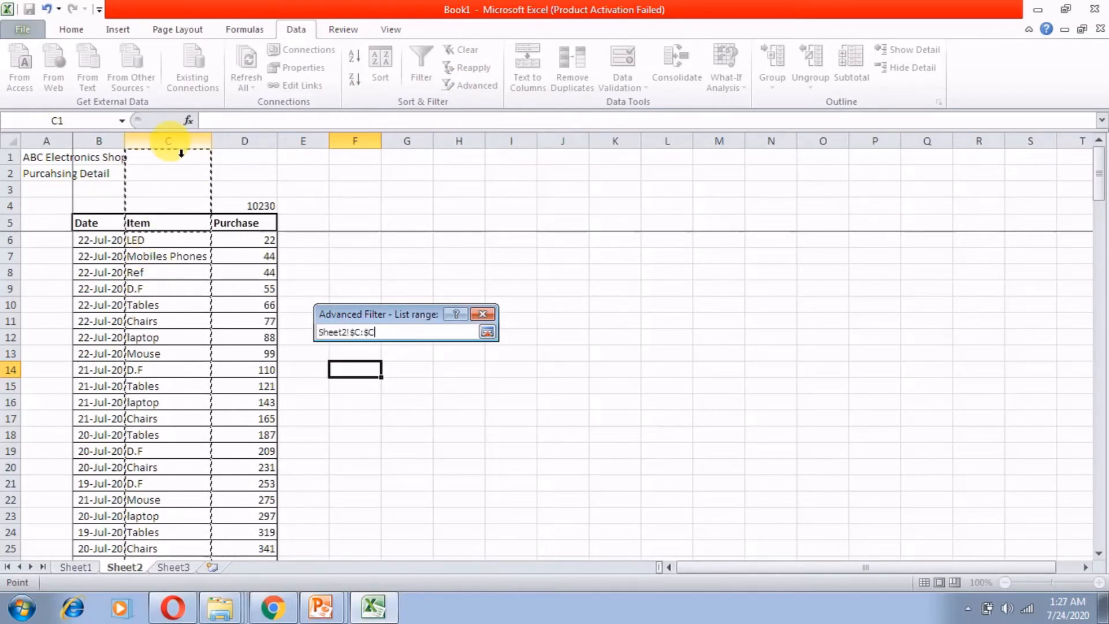
{"action": "left_click", "coordinate": [487, 332]}
{"action": "left_click", "coordinate": [326, 449]}
{"action": "left_click", "coordinate": [372, 475]}
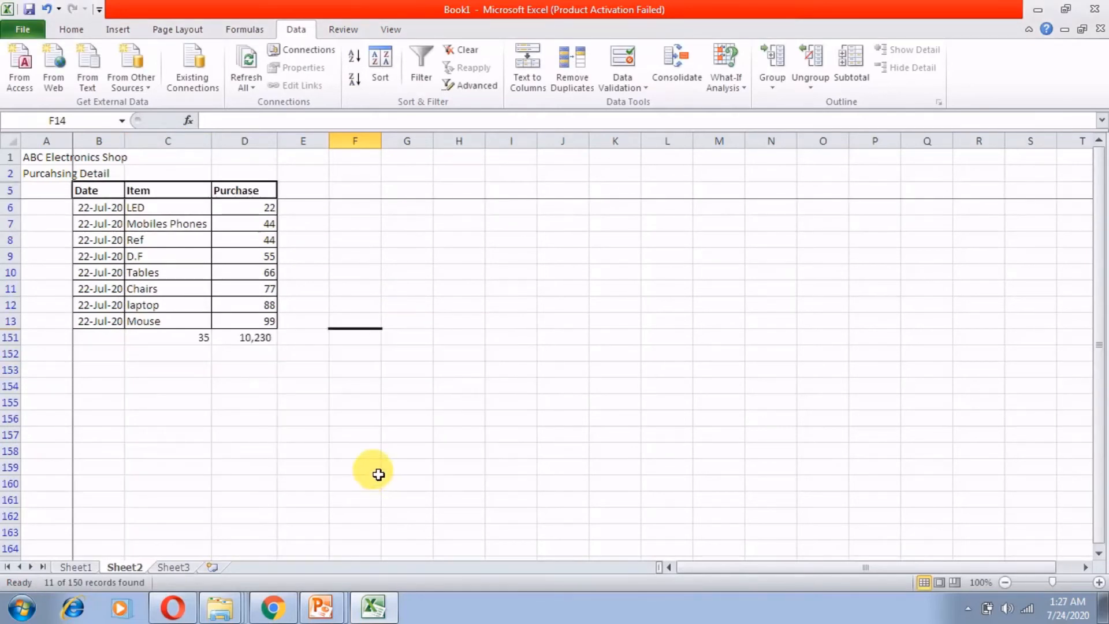
{"action": "left_click", "coordinate": [155, 211]}
{"action": "left_click_drag", "start_coordinate": [155, 211], "coordinate": [154, 319]}
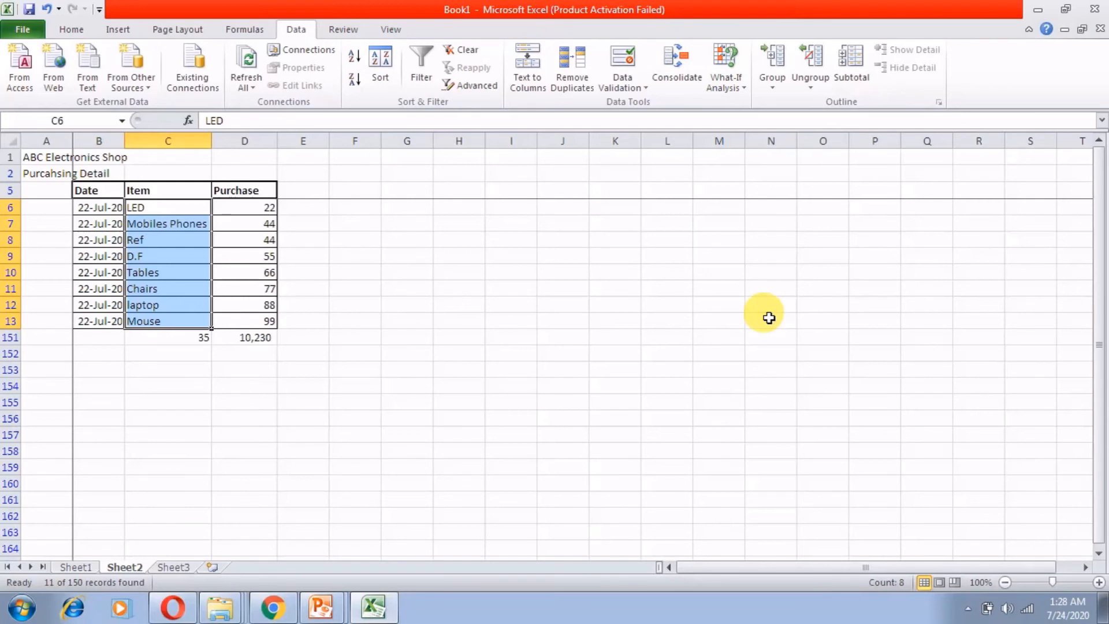
Clear the Advanced Filter to show all purchase rows again and look through the full list
{"action": "left_click", "coordinate": [455, 84]}
{"action": "key", "text": "Escape"}
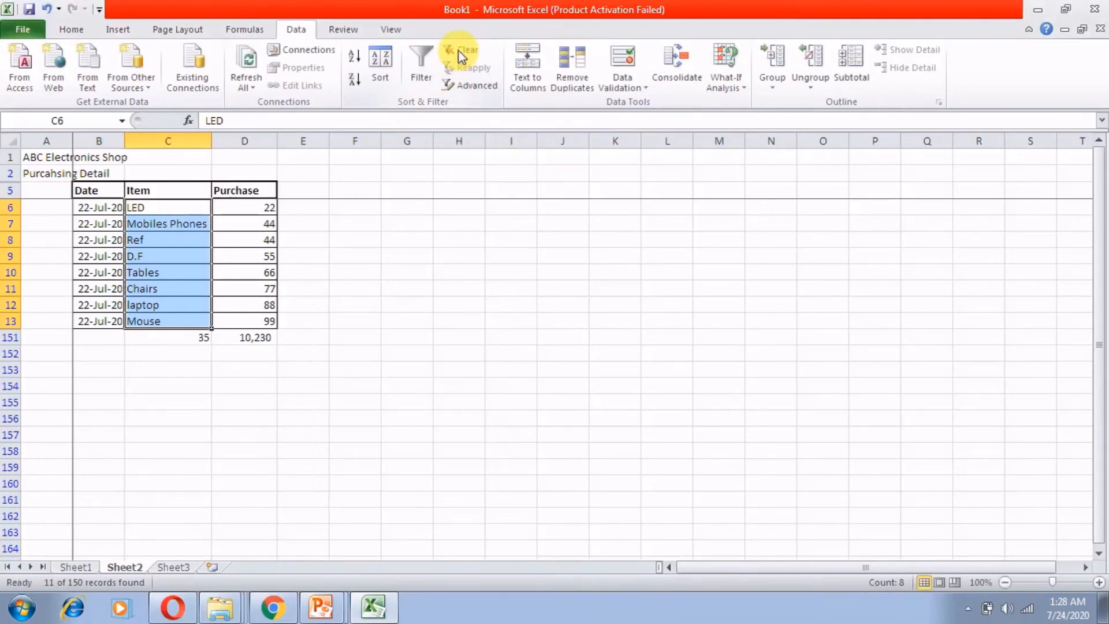
{"action": "left_click", "coordinate": [458, 51]}
{"action": "scroll", "coordinate": [381, 486], "scroll_direction": "down", "scroll_amount": 3}
{"action": "scroll", "coordinate": [382, 520], "scroll_direction": "down", "scroll_amount": 3}
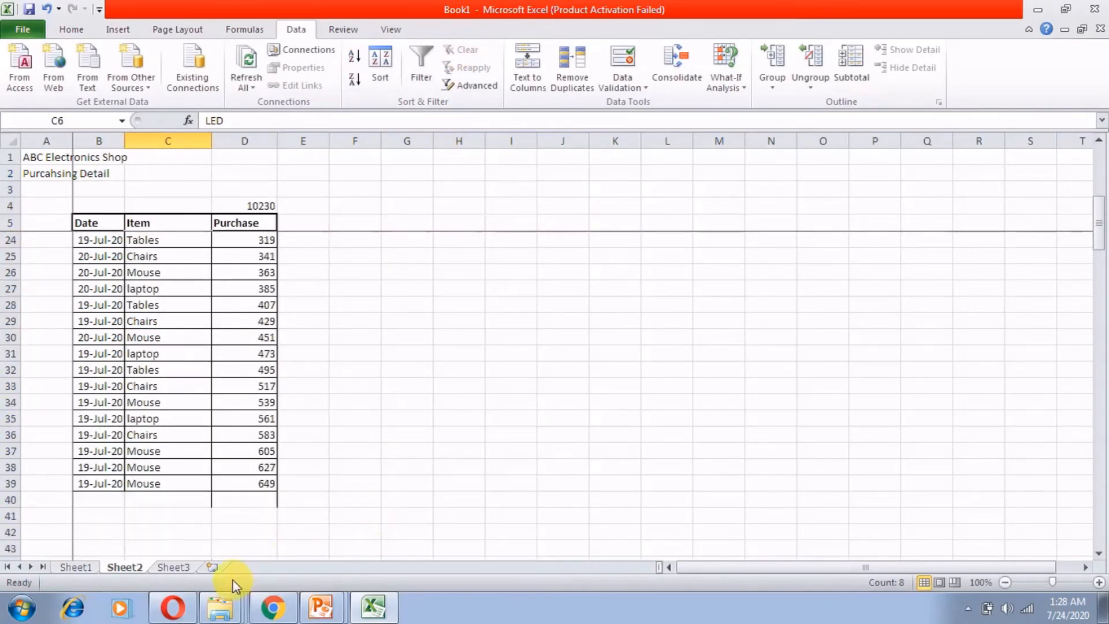
On Sheet3, start a country list in G6:G9 with Spain, UK, USA and PAKISTAN
{"action": "left_click", "coordinate": [173, 567]}
{"action": "left_click", "coordinate": [373, 238]}
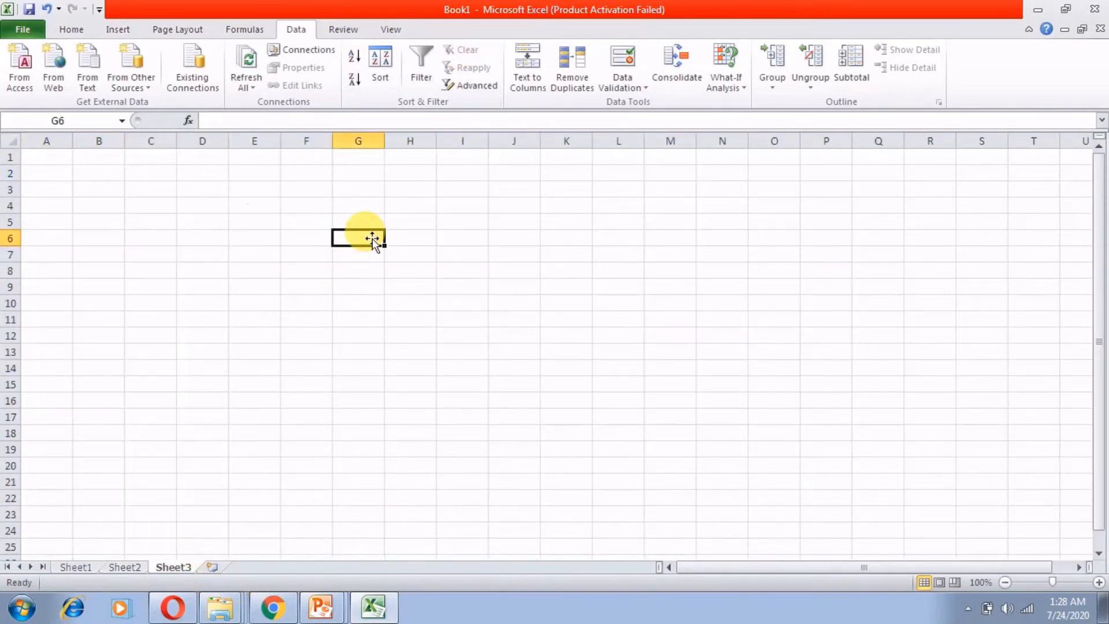
{"action": "type", "text": "S"}
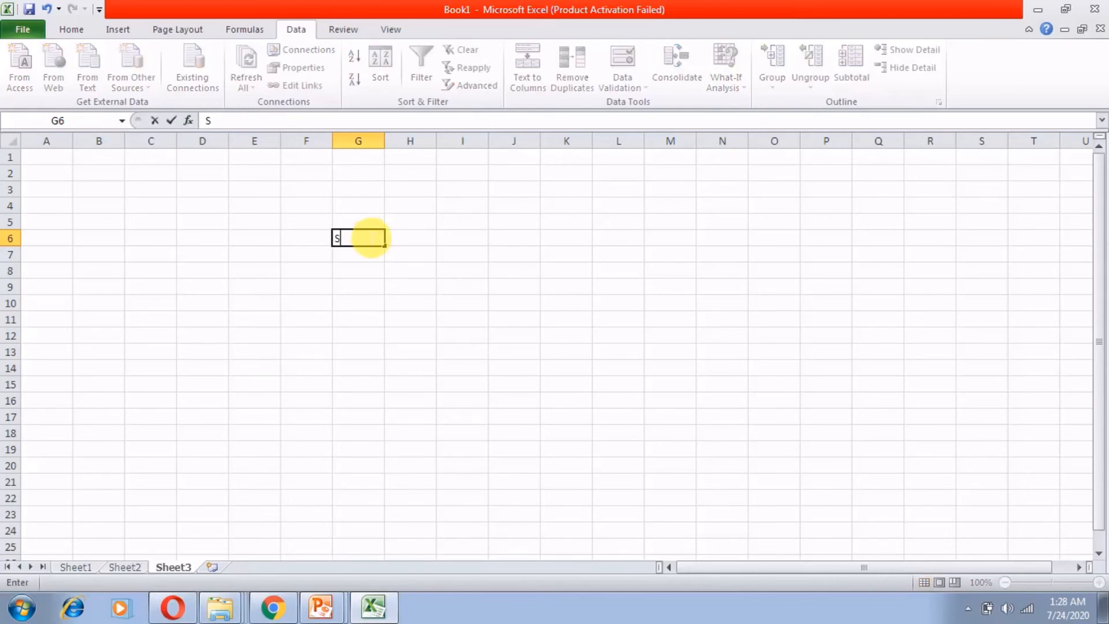
{"action": "type", "text": "pain"}
{"action": "key", "text": "Return"}
{"action": "type", "text": "UK"}
{"action": "key", "text": "Return"}
{"action": "type", "text": "USA"}
{"action": "key", "text": "Return"}
{"action": "type", "text": "PAKISTAN"}
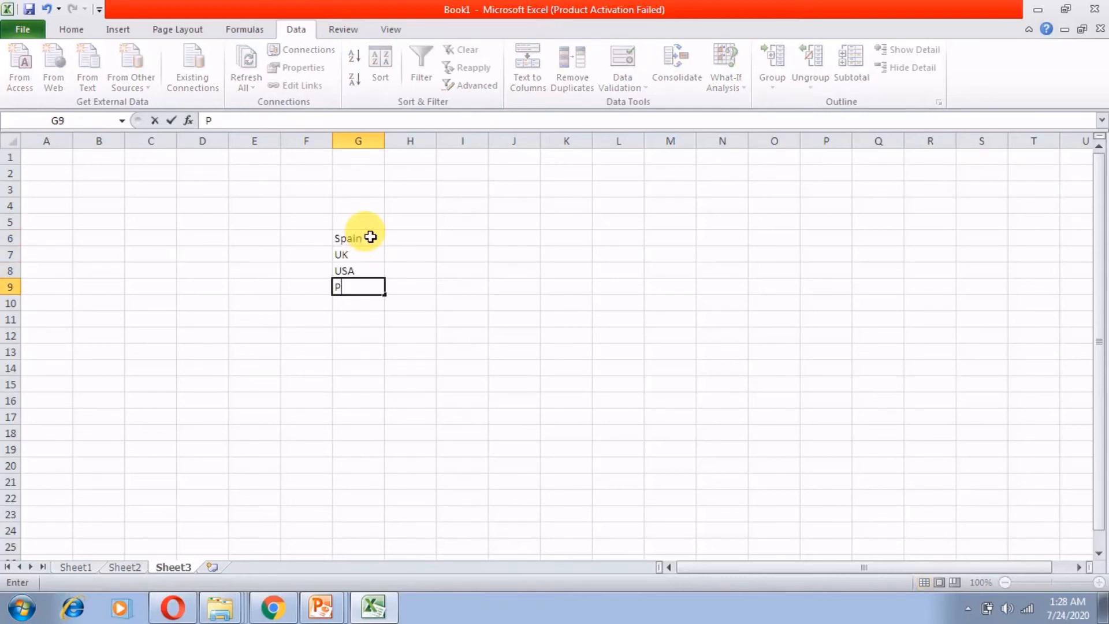
{"action": "key", "text": "Return"}
Continue the country list in G10:G13 with UAE, KSA, Japan and Malaysia
{"action": "type", "text": "UAE"}
{"action": "key", "text": "Up"}
{"action": "key", "text": "Down"}
{"action": "key", "text": "Down"}
{"action": "type", "text": "KSA"}
{"action": "key", "text": "Up"}
{"action": "key", "text": "Down"}
{"action": "key", "text": "Down"}
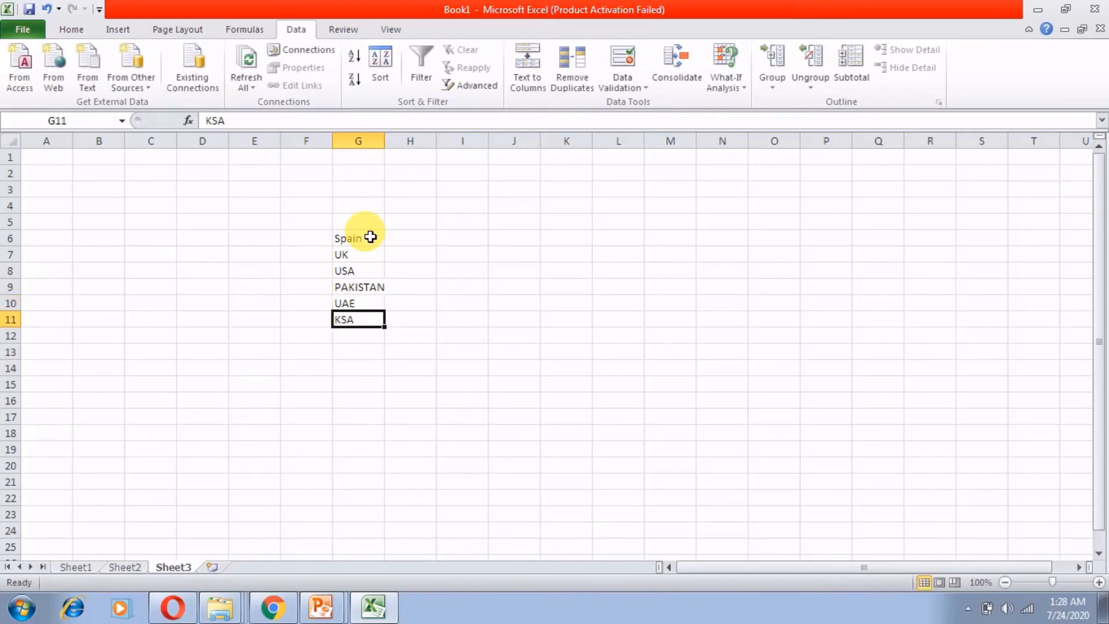
{"action": "type", "text": "Japan"}
{"action": "key", "text": "Return"}
{"action": "type", "text": "Malaysia"}
{"action": "key", "text": "Return"}
Extend the country list in G14:G18 with Indonesia, India, South Africa, Korea and Germany
{"action": "type", "text": "Indonesia"}
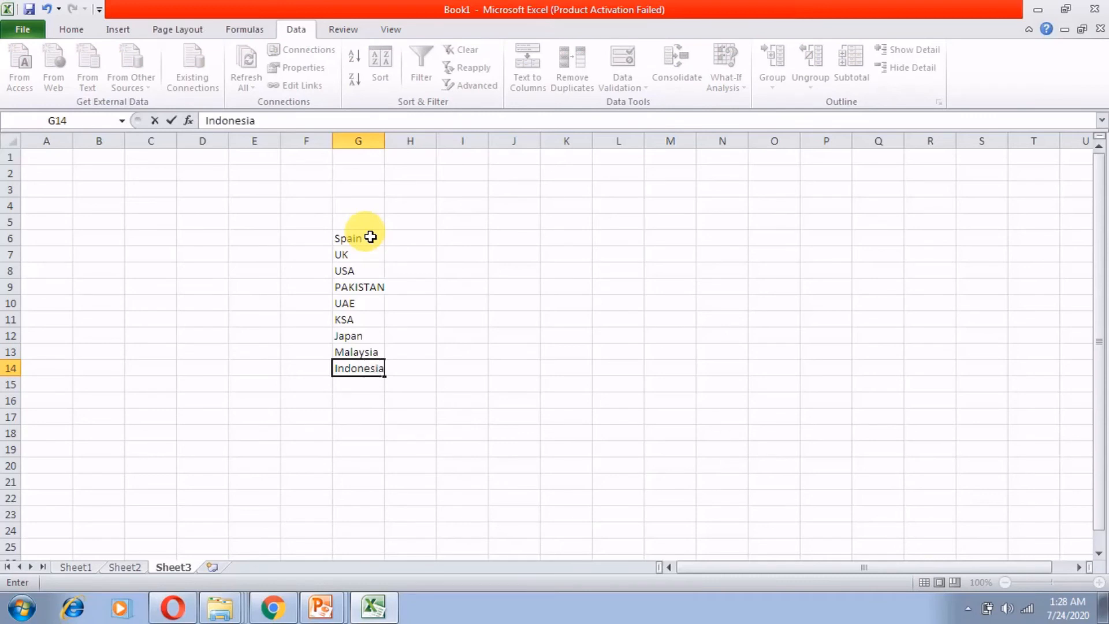
{"action": "key", "text": "Return"}
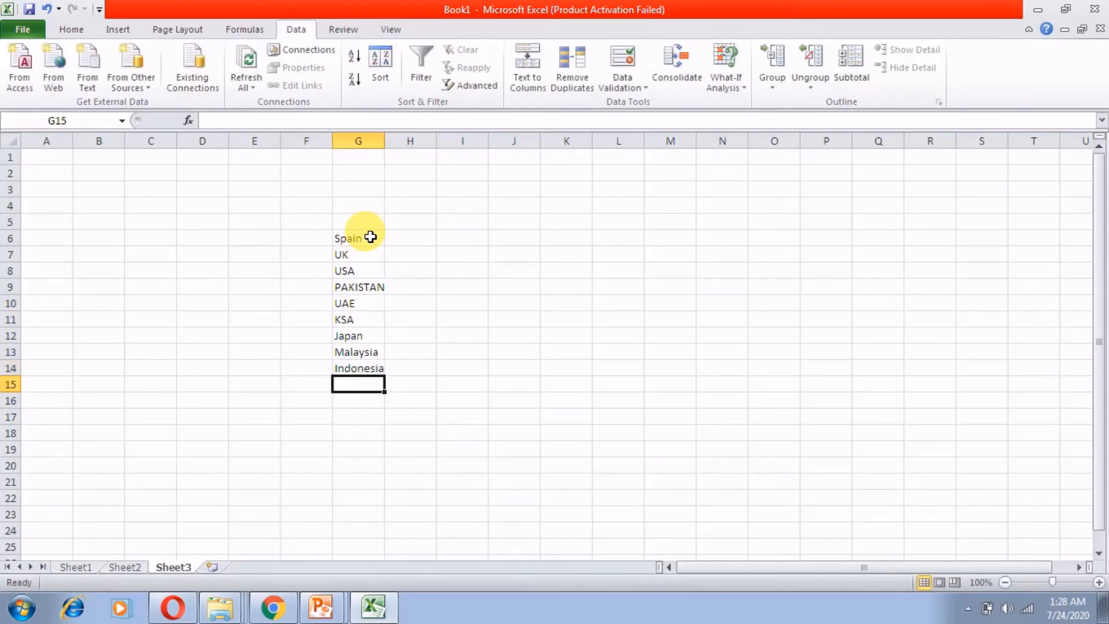
{"action": "type", "text": "India"}
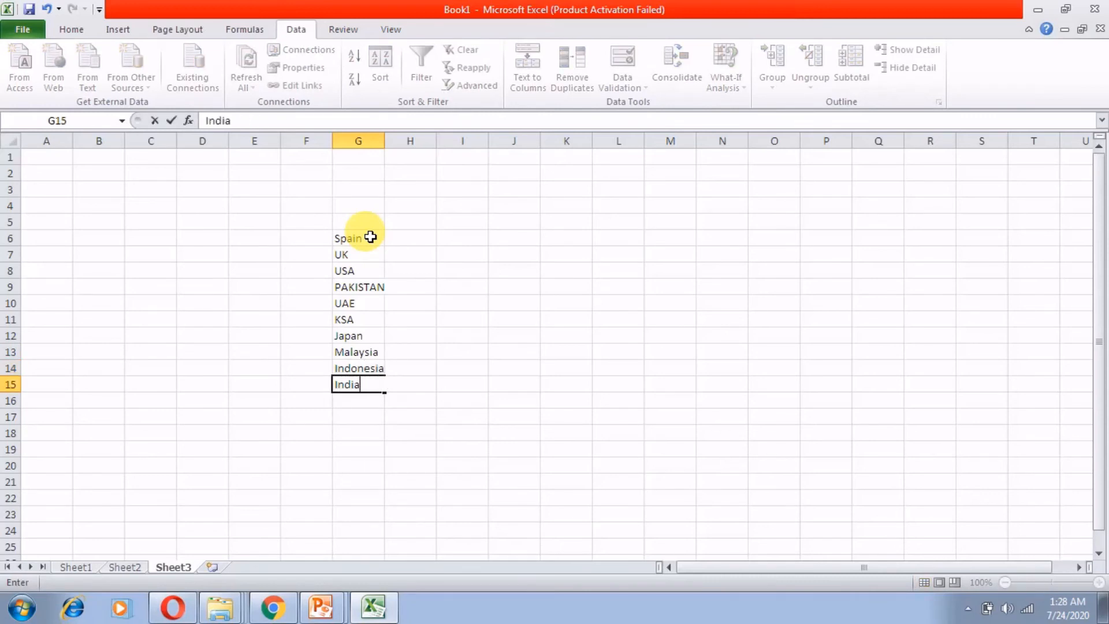
{"action": "key", "text": "Return"}
{"action": "type", "text": "Sou"}
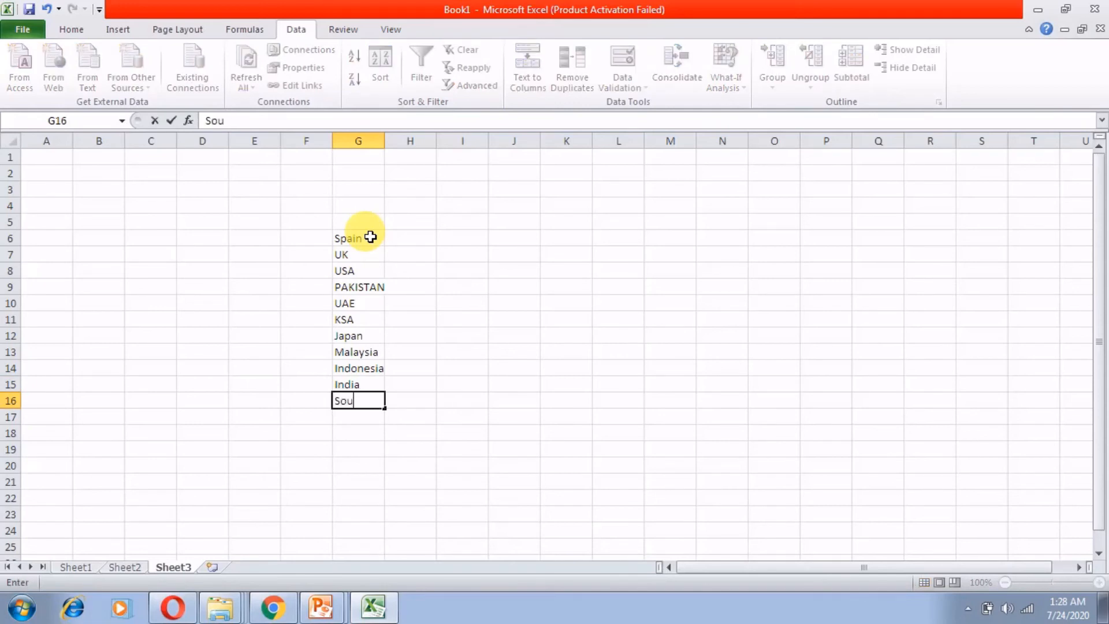
{"action": "type", "text": "th AFrica"}
{"action": "key", "text": "Return"}
{"action": "type", "text": "Korea"}
{"action": "key", "text": "Return"}
{"action": "type", "text": "Germany"}
{"action": "key", "text": "Return"}
{"action": "type", "text": "USA"}
{"action": "key", "text": "Escape"}
Copy the countries in G6:G17 and paste them below the list at G19 and again at G31
{"action": "left_click_drag", "start_coordinate": [370, 237], "coordinate": [373, 413]}
{"action": "key", "text": "ctrl+c"}
{"action": "left_click", "coordinate": [366, 450]}
{"action": "key", "text": "ctrl+v"}
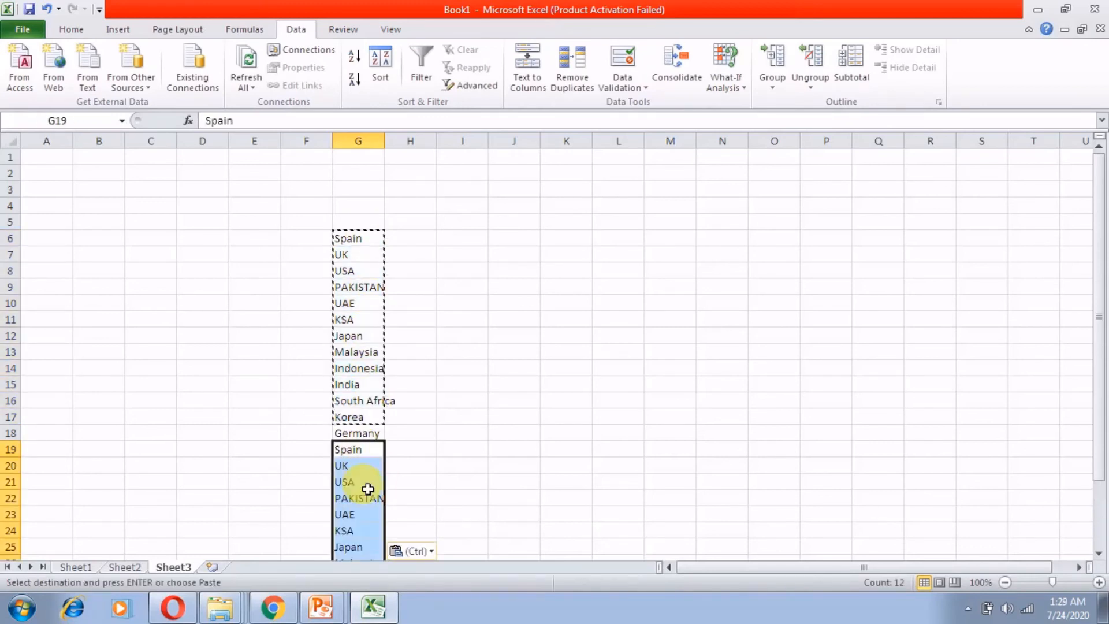
{"action": "scroll", "coordinate": [366, 456], "scroll_direction": "down", "scroll_amount": 4}
{"action": "left_click", "coordinate": [366, 450]}
{"action": "key", "text": "ctrl+v"}
{"action": "key", "text": "ctrl"}
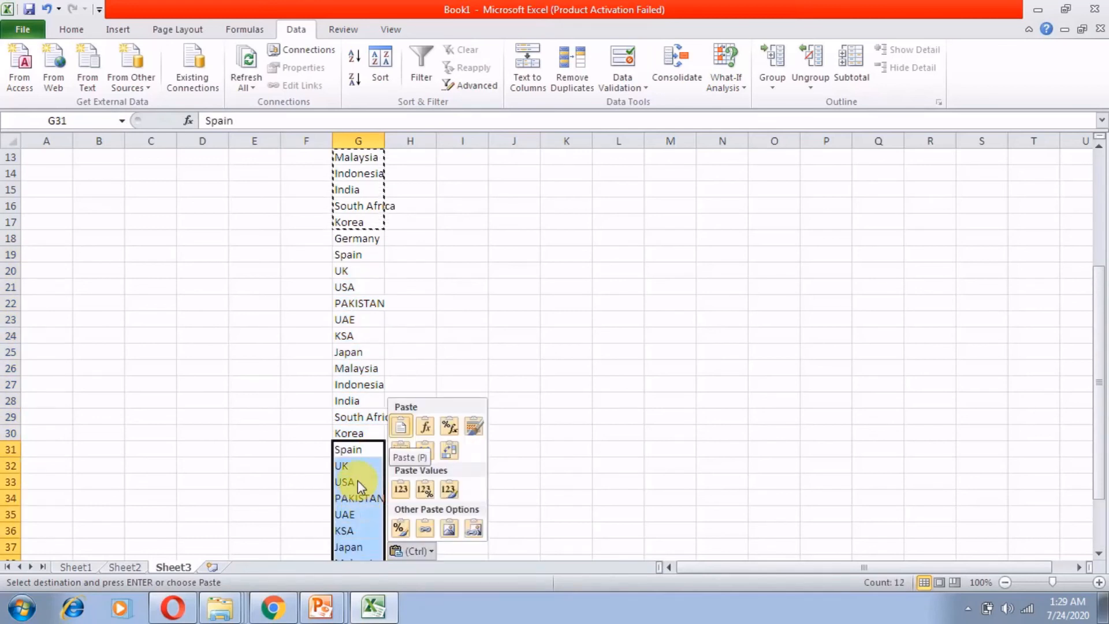
{"action": "key", "text": "Escape"}
Create more duplicates by copying G35:G39 (UAE to Indonesia) to G43 and G33:G39 (USA to Indonesia) to G48
{"action": "scroll", "coordinate": [253, 495], "scroll_direction": "down", "scroll_amount": 6}
{"action": "left_click_drag", "start_coordinate": [364, 222], "coordinate": [364, 288]}
{"action": "key", "text": "ctrl+c"}
{"action": "left_click", "coordinate": [354, 354]}
{"action": "key", "text": "ctrl+v"}
{"action": "scroll", "coordinate": [349, 384], "scroll_direction": "down", "scroll_amount": 3}
{"action": "scroll", "coordinate": [370, 347], "scroll_direction": "up", "scroll_amount": 4}
{"action": "left_click_drag", "start_coordinate": [364, 238], "coordinate": [372, 340]}
{"action": "key", "text": "ctrl+c"}
{"action": "left_click", "coordinate": [372, 482]}
{"action": "key", "text": "ctrl+v"}
Copy the countries in G16:G26, South Africa to Malaysia, and paste them at G55
{"action": "scroll", "coordinate": [369, 526], "scroll_direction": "up", "scroll_amount": 5}
{"action": "left_click_drag", "start_coordinate": [358, 206], "coordinate": [340, 364]}
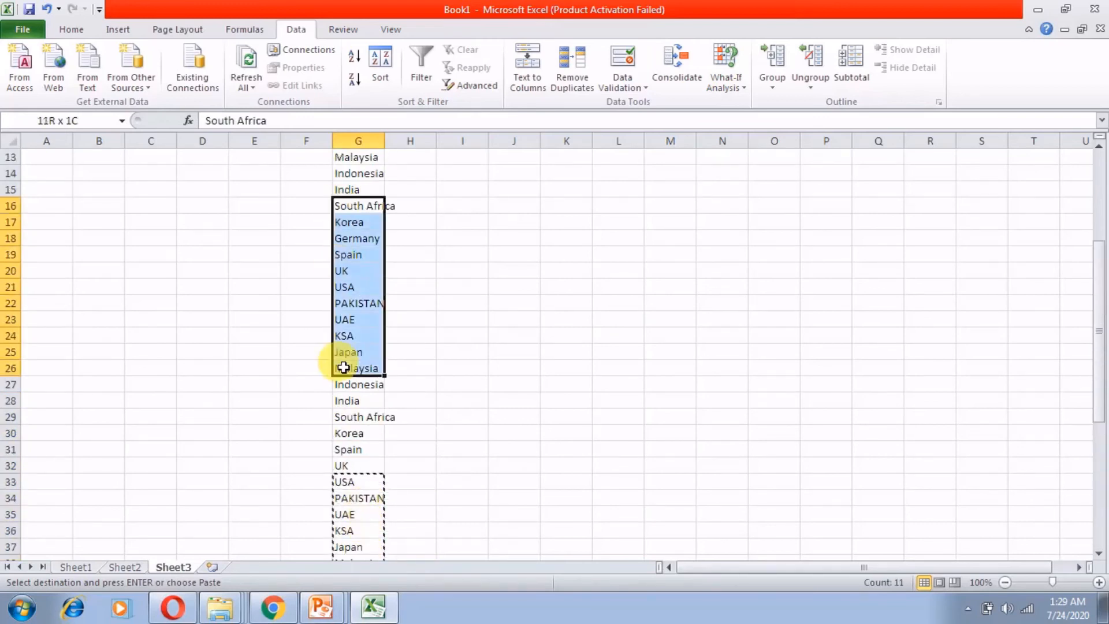
{"action": "scroll", "coordinate": [335, 503], "scroll_direction": "down", "scroll_amount": 9}
{"action": "left_click", "coordinate": [367, 401]}
{"action": "key", "text": "ctrl+v"}
Enter the header Country in G5 and select the entries G6:G65 to check their count
{"action": "scroll", "coordinate": [361, 317], "scroll_direction": "up", "scroll_amount": 13}
{"action": "left_click", "coordinate": [362, 226]}
{"action": "type", "text": "C"}
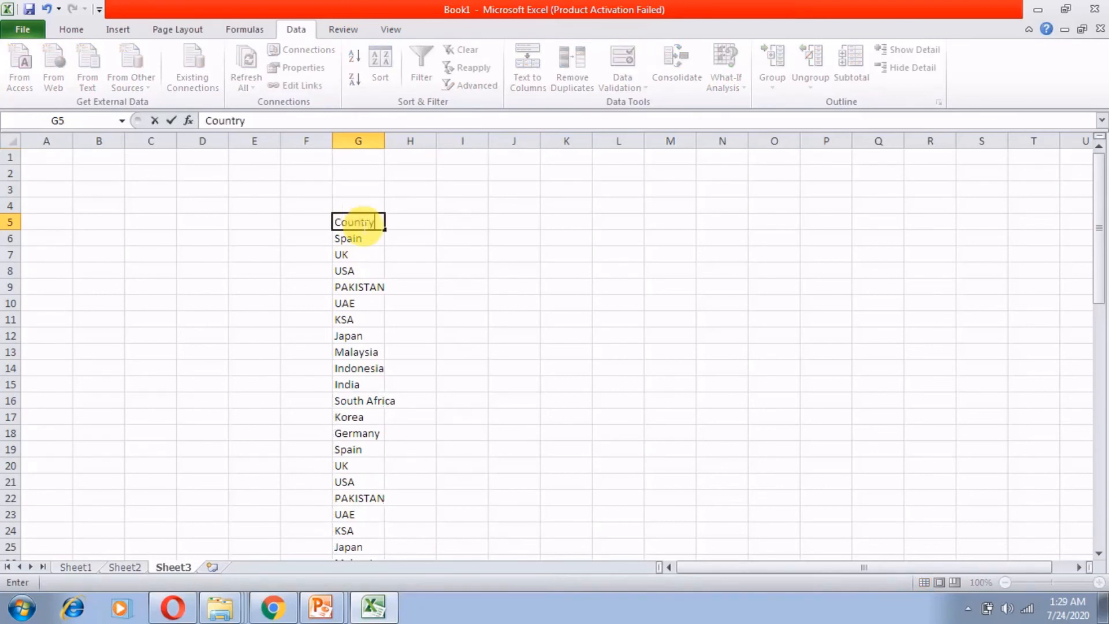
{"action": "key", "text": "Return"}
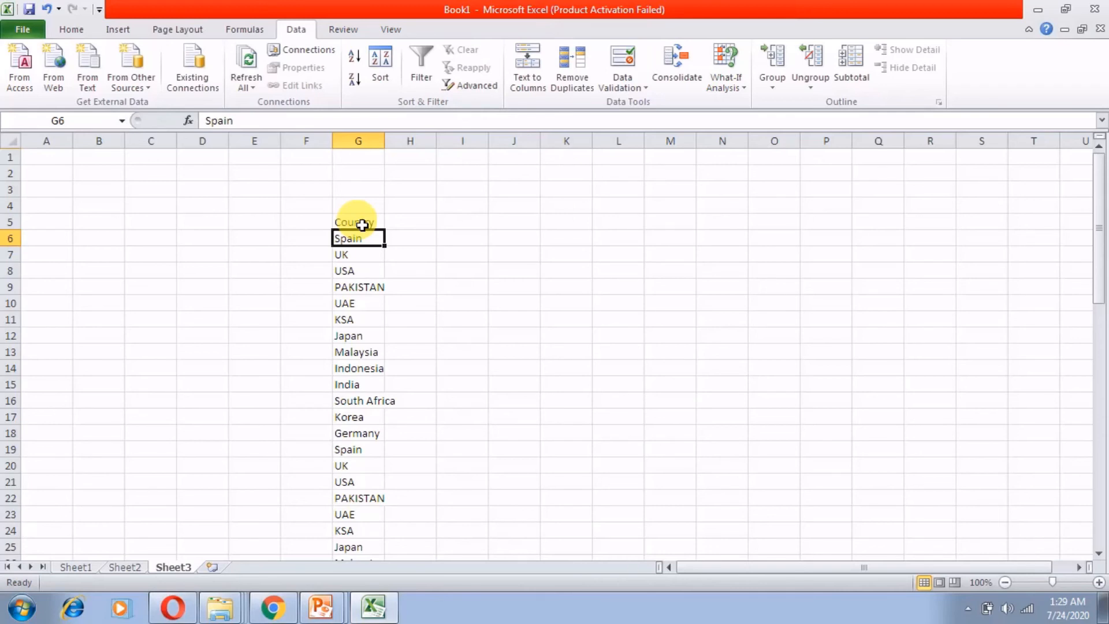
{"action": "key", "text": "ctrl+shift+Down"}
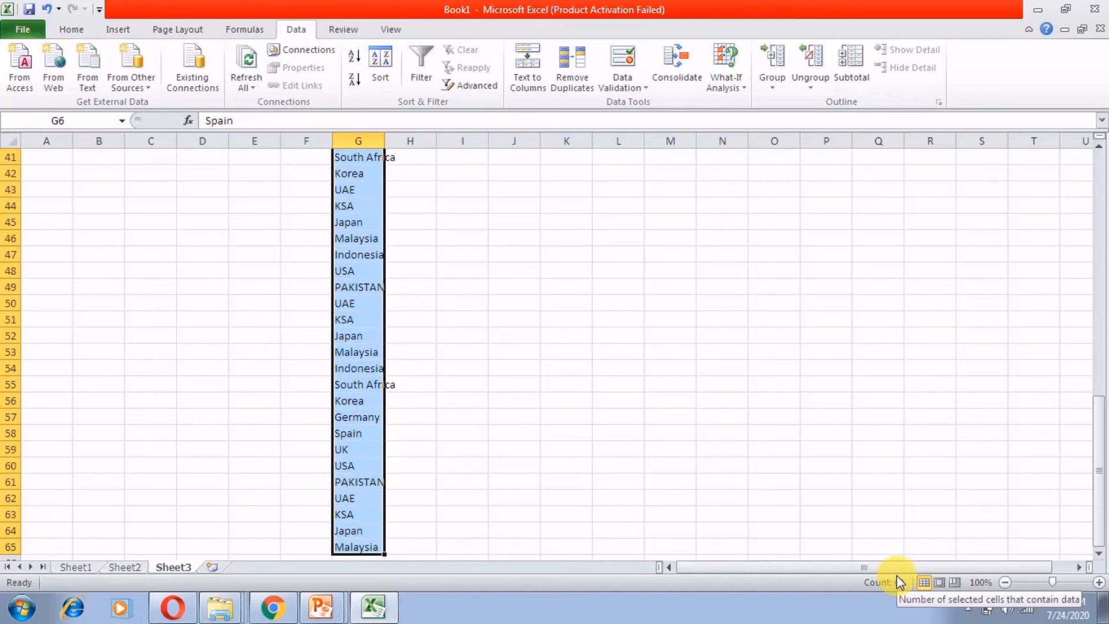
{"action": "key", "text": "ctrl+Up"}
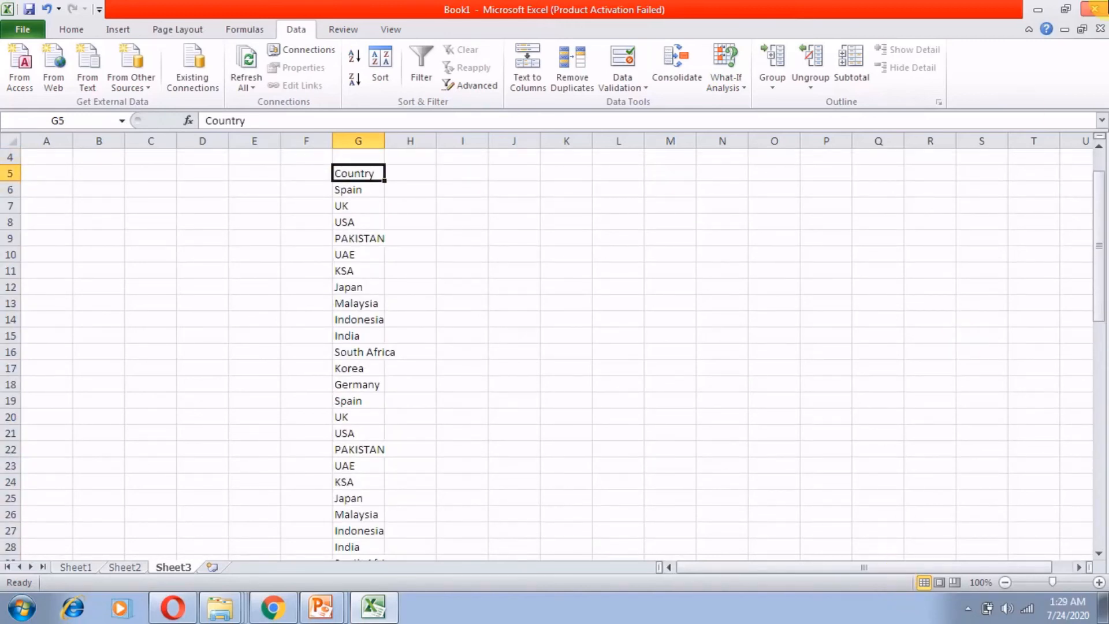
Add a filter to the Country header in G5 and sort the country list A to Z
{"action": "left_click", "coordinate": [438, 78]}
{"action": "left_click", "coordinate": [377, 173]}
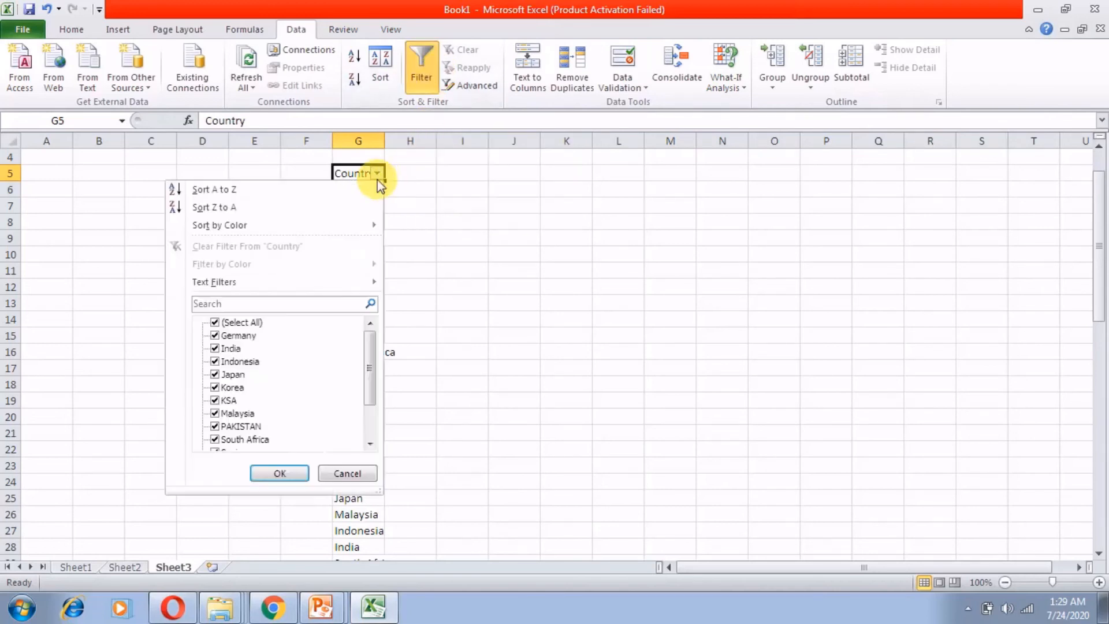
{"action": "left_click", "coordinate": [284, 189]}
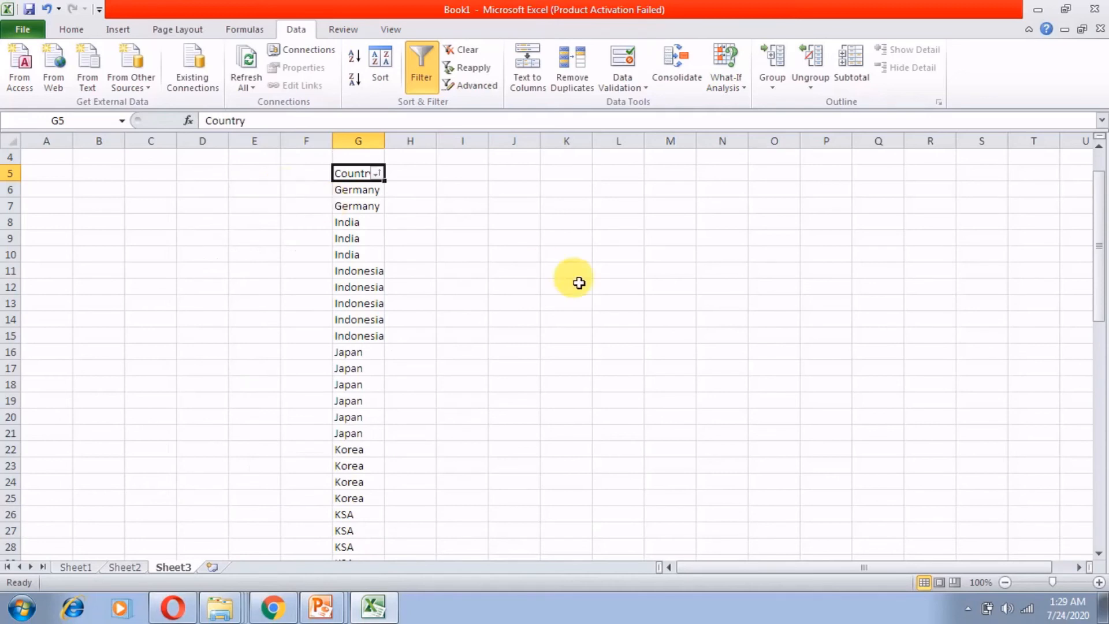
{"action": "left_click", "coordinate": [577, 275]}
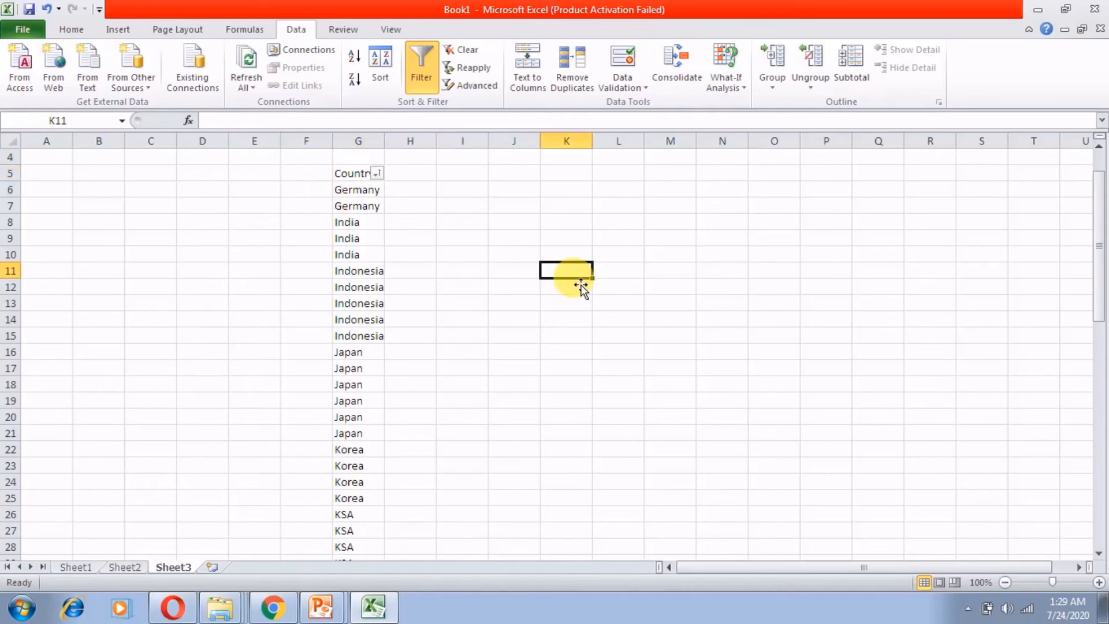
Apply Advanced Filter in place to column G for unique records only and select the remaining countries to check their count
{"action": "left_click", "coordinate": [475, 86]}
{"action": "left_click", "coordinate": [373, 143]}
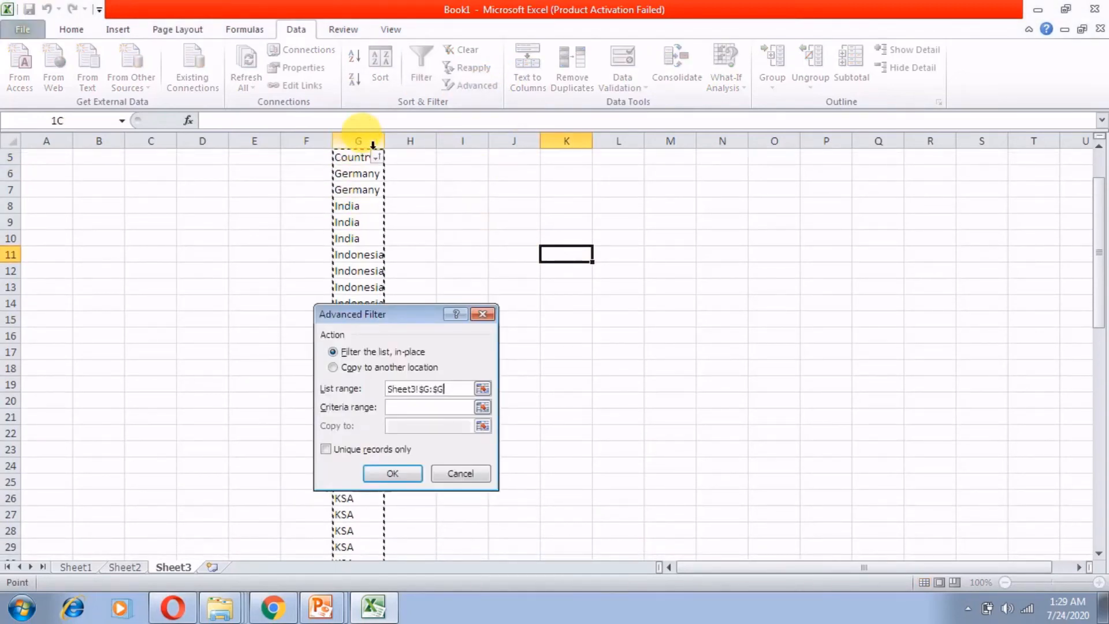
{"action": "left_click", "coordinate": [326, 450]}
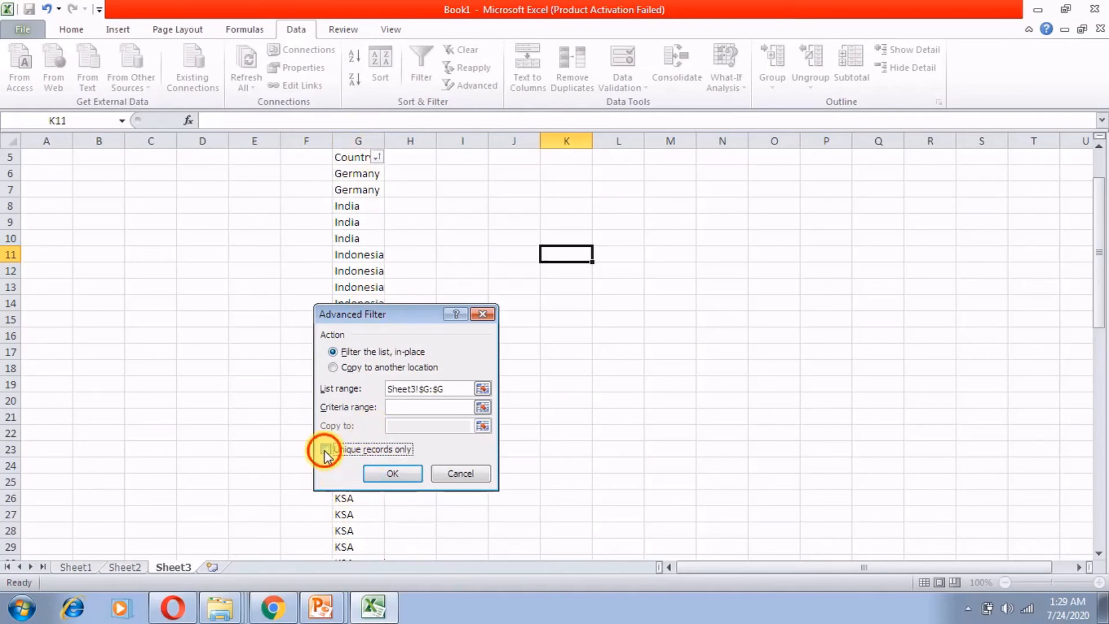
{"action": "left_click", "coordinate": [376, 476]}
{"action": "left_click_drag", "start_coordinate": [358, 238], "coordinate": [370, 443]}
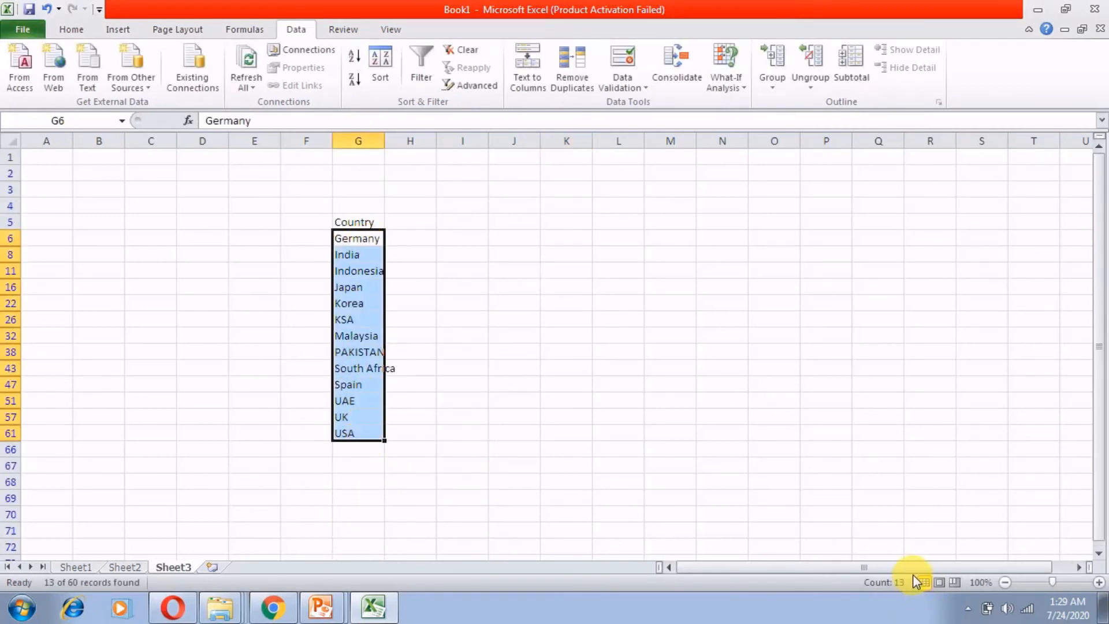
Clear the unique-records filter from the country list and turn the header filter back on for Country in G5
{"action": "left_click", "coordinate": [459, 51]}
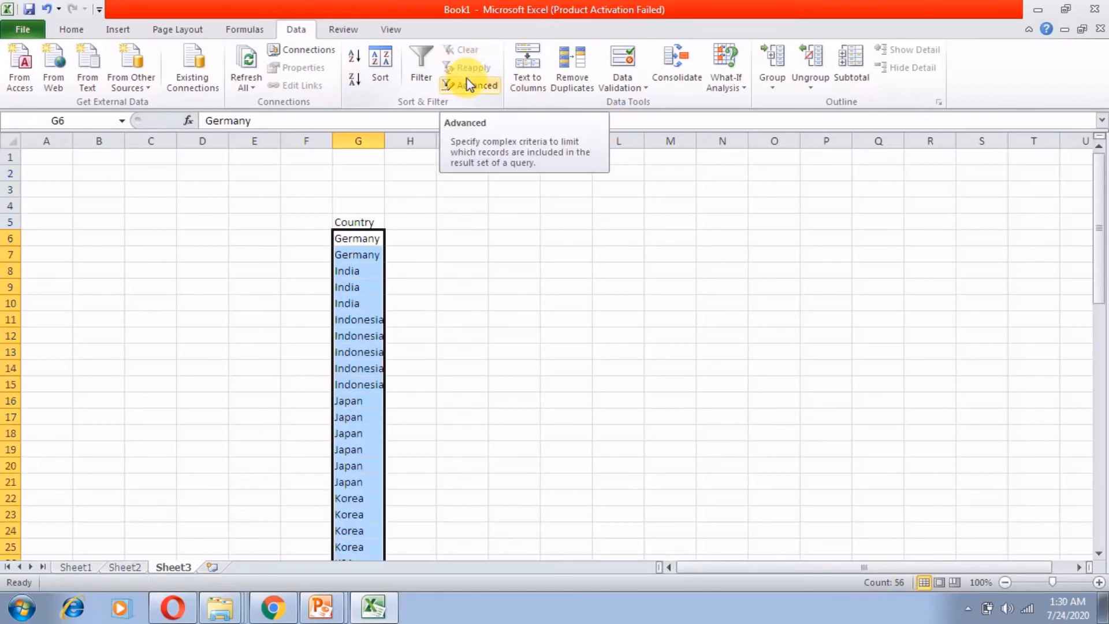
{"action": "left_click", "coordinate": [443, 257]}
{"action": "left_click", "coordinate": [364, 222]}
{"action": "left_click", "coordinate": [421, 62]}
On Sheet2, add filters to the purchasing table's header row and sort the Item column A to Z
{"action": "left_click", "coordinate": [123, 567]}
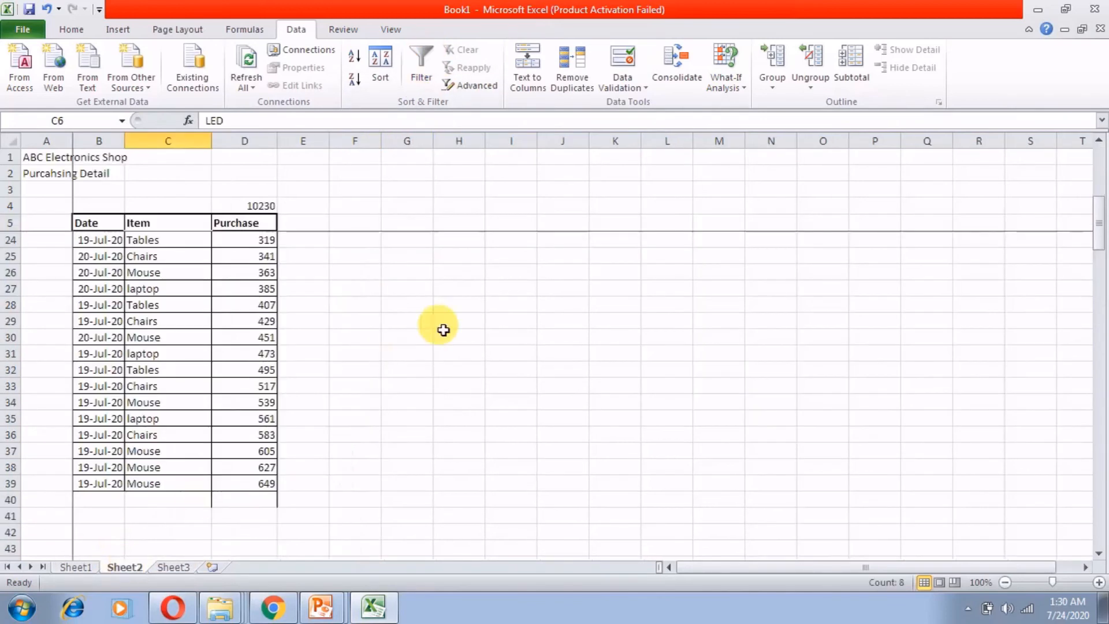
{"action": "scroll", "coordinate": [401, 362], "scroll_direction": "up", "scroll_amount": 6}
{"action": "left_click", "coordinate": [182, 224]}
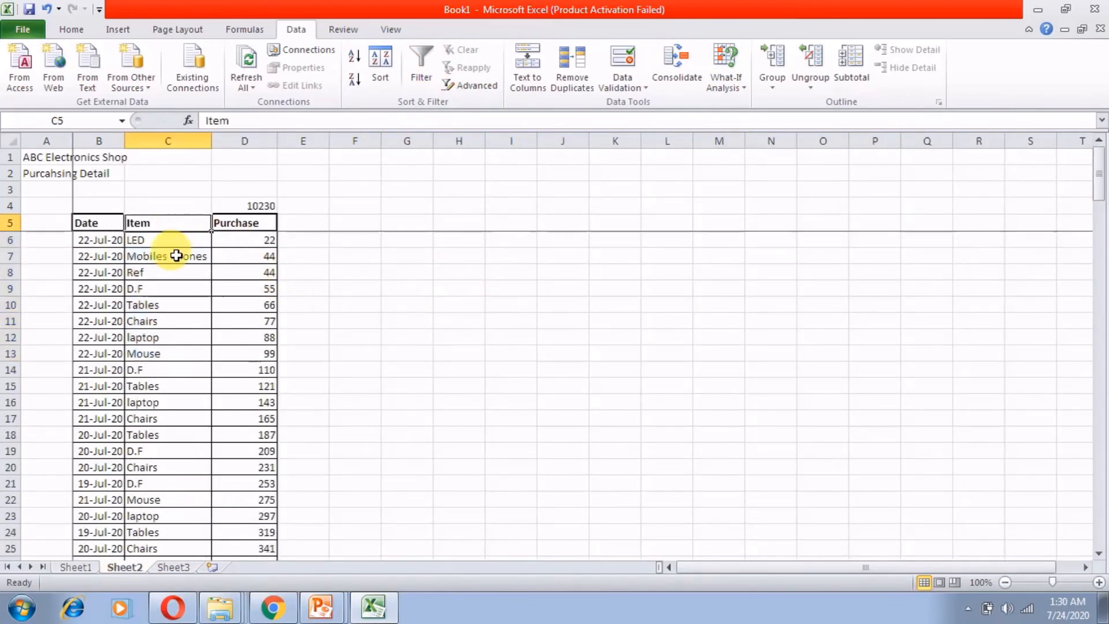
{"action": "left_click", "coordinate": [411, 55]}
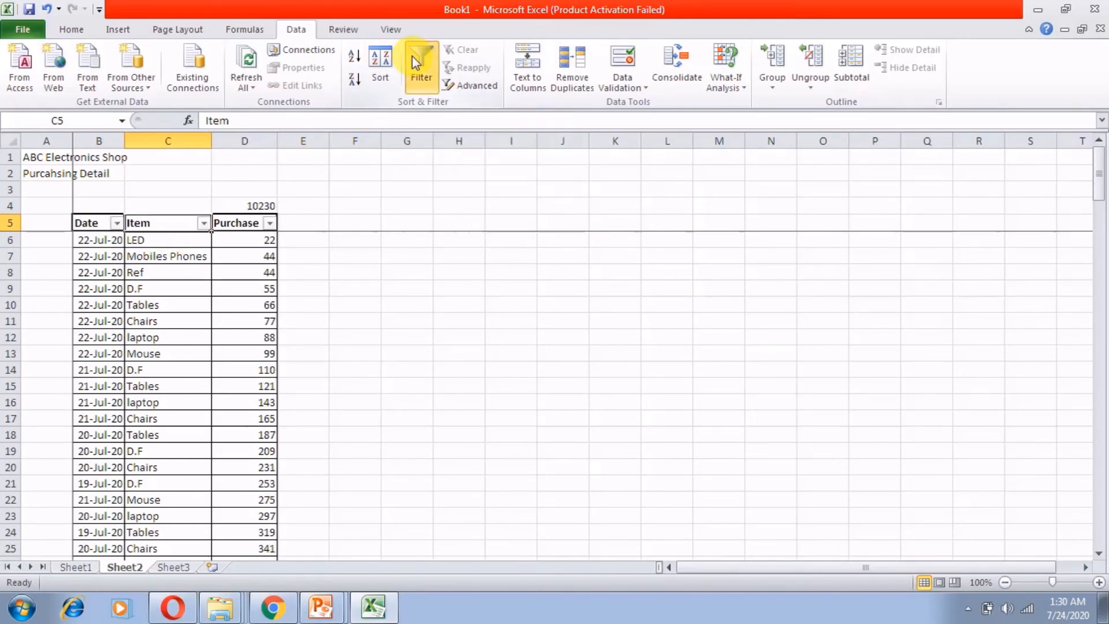
{"action": "left_click", "coordinate": [204, 223]}
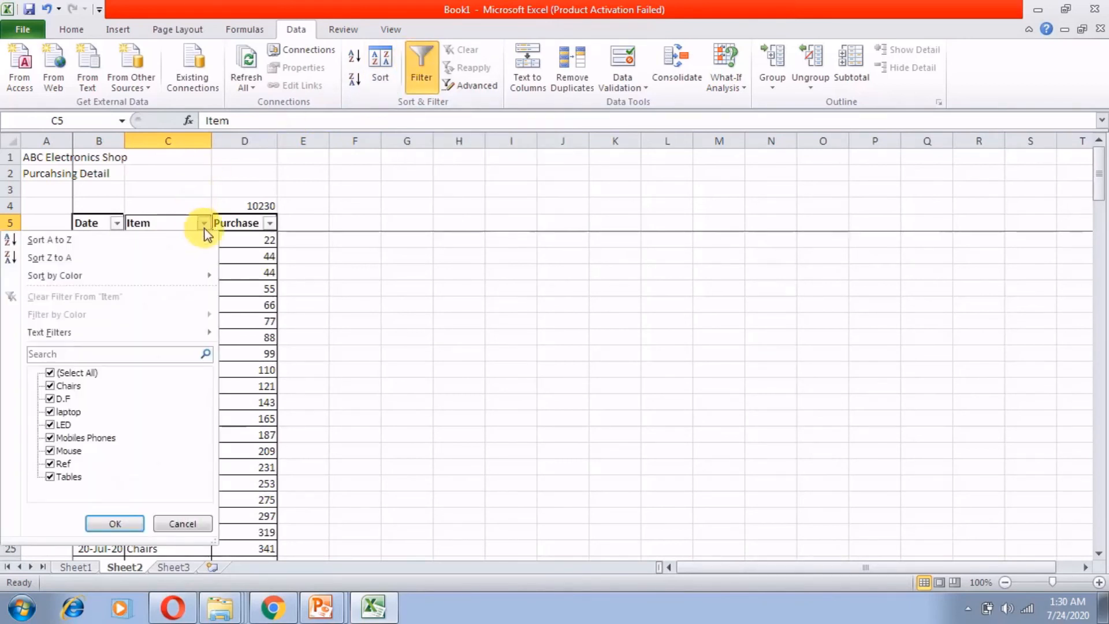
{"action": "left_click", "coordinate": [149, 239]}
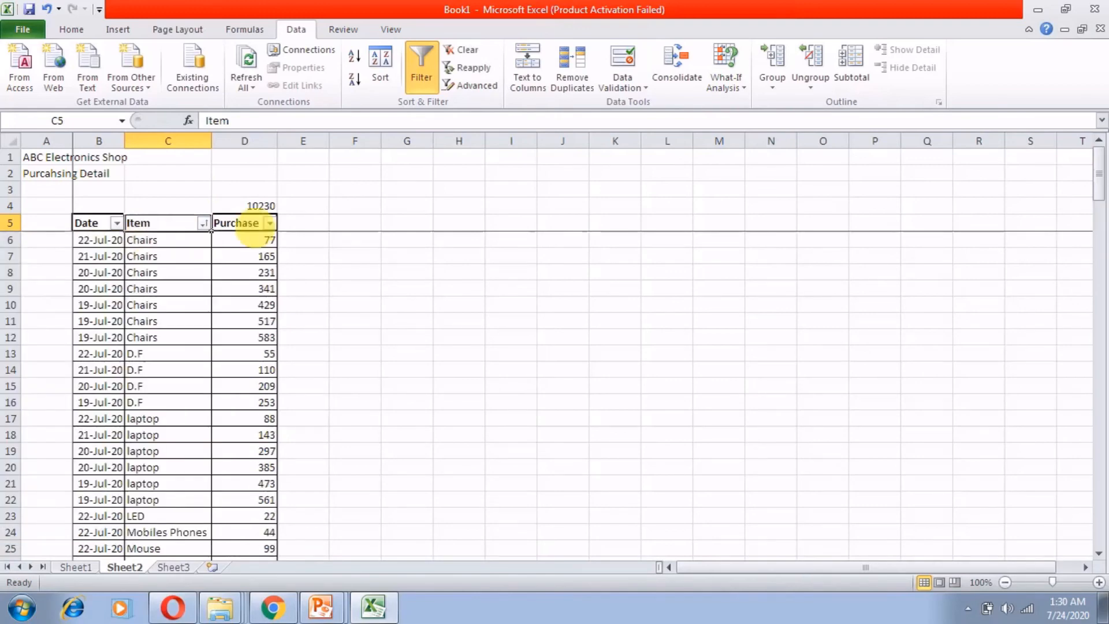
{"action": "left_click", "coordinate": [485, 86]}
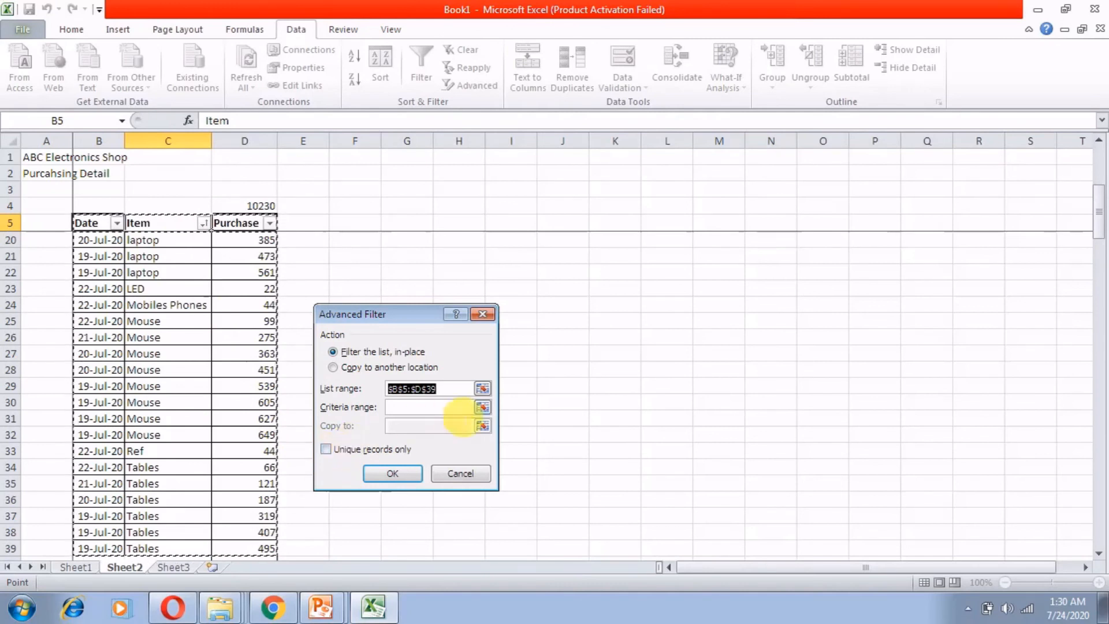
{"action": "left_click", "coordinate": [169, 142]}
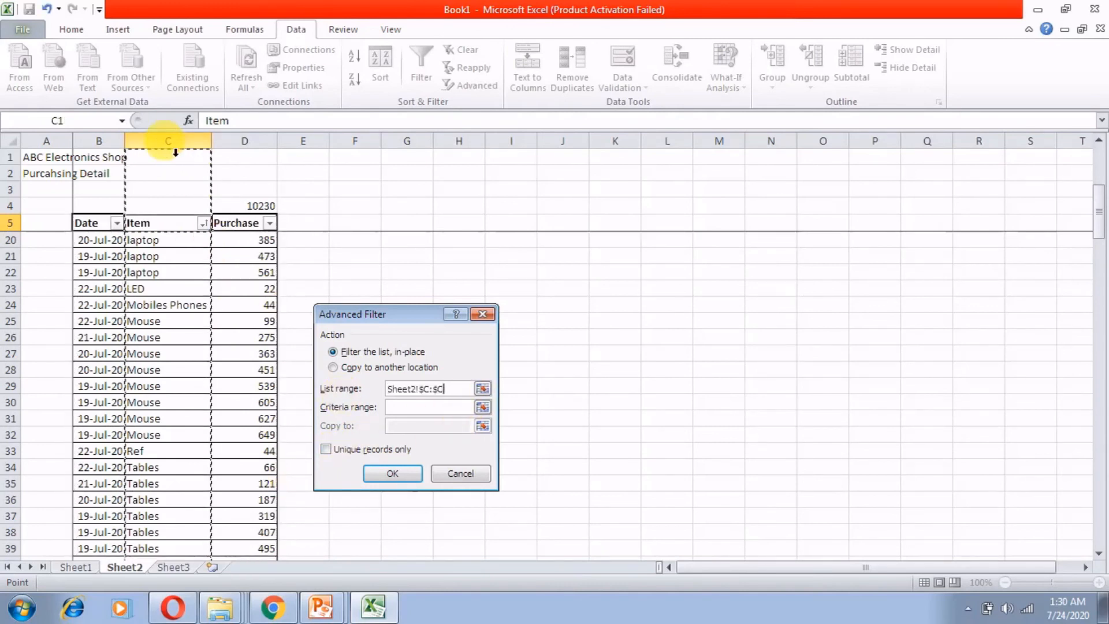
{"action": "left_click", "coordinate": [165, 144]}
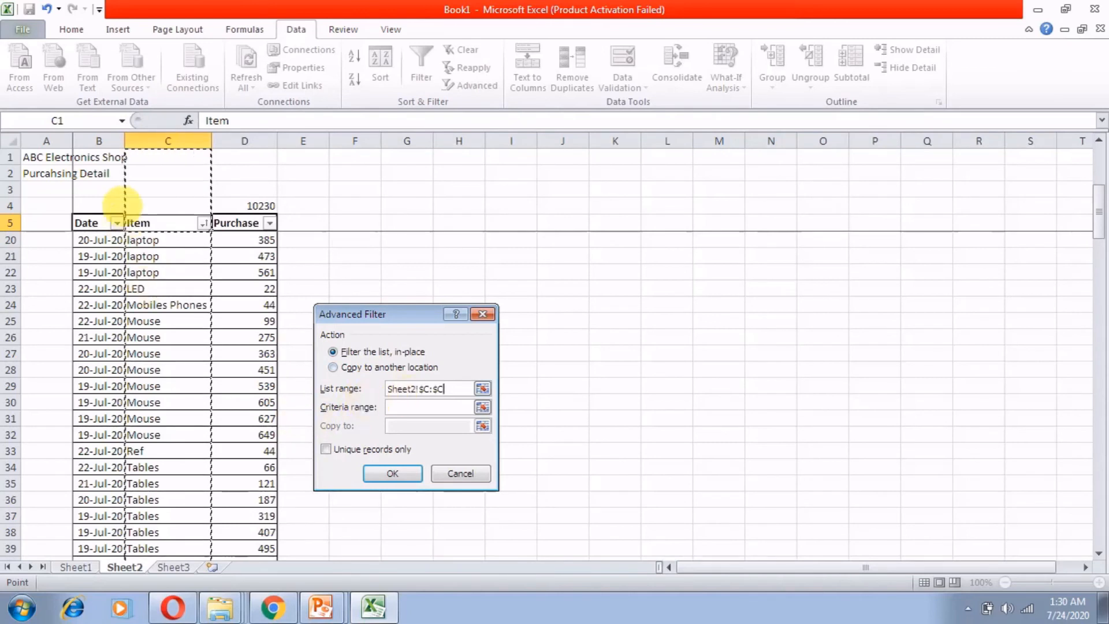
{"action": "left_click", "coordinate": [482, 389]}
{"action": "left_click", "coordinate": [169, 144]}
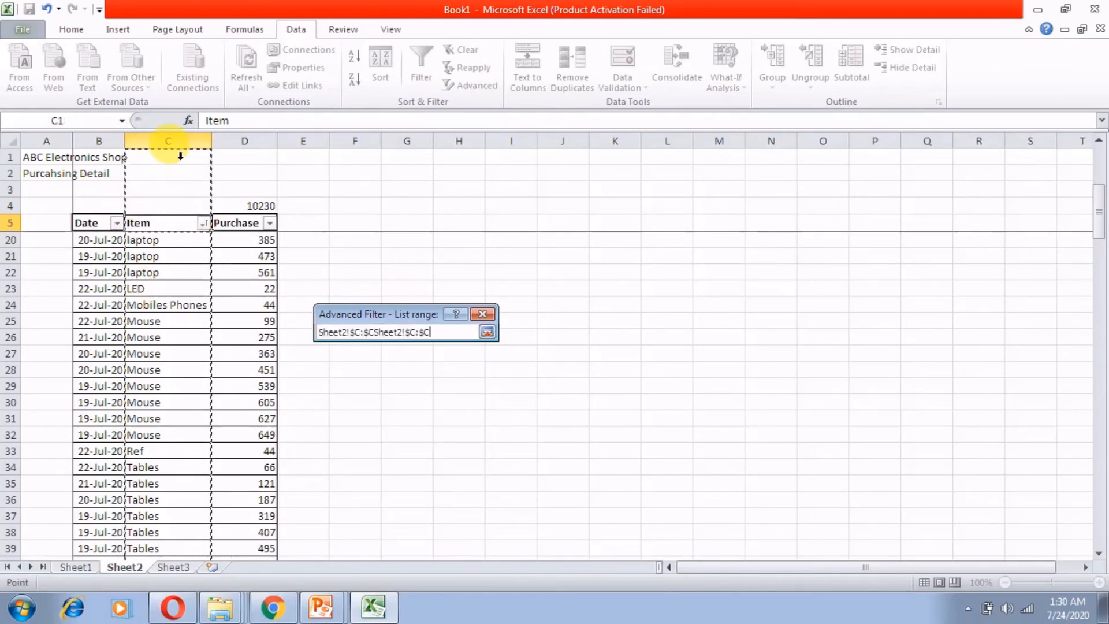
{"action": "left_click", "coordinate": [487, 332]}
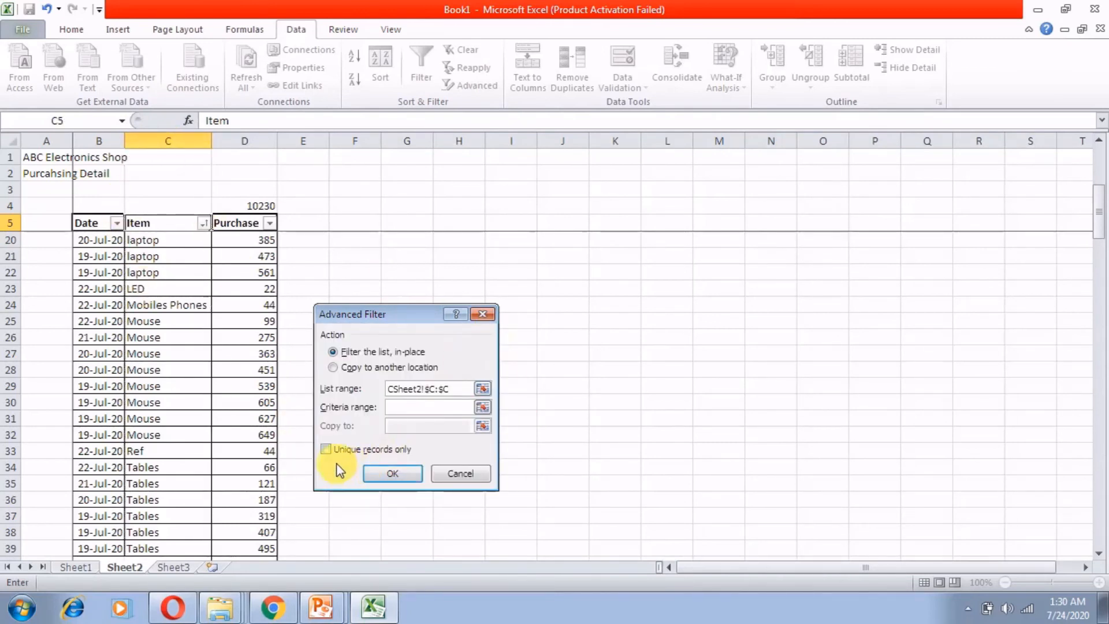
{"action": "left_click", "coordinate": [326, 449]}
{"action": "left_click", "coordinate": [392, 483]}
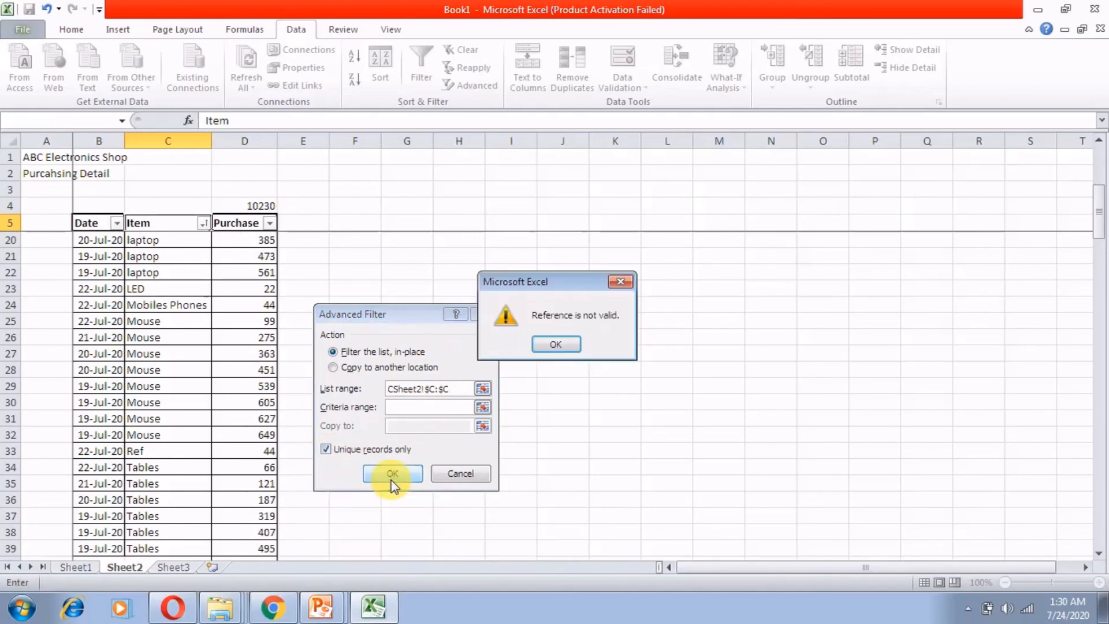
{"action": "left_click", "coordinate": [624, 293]}
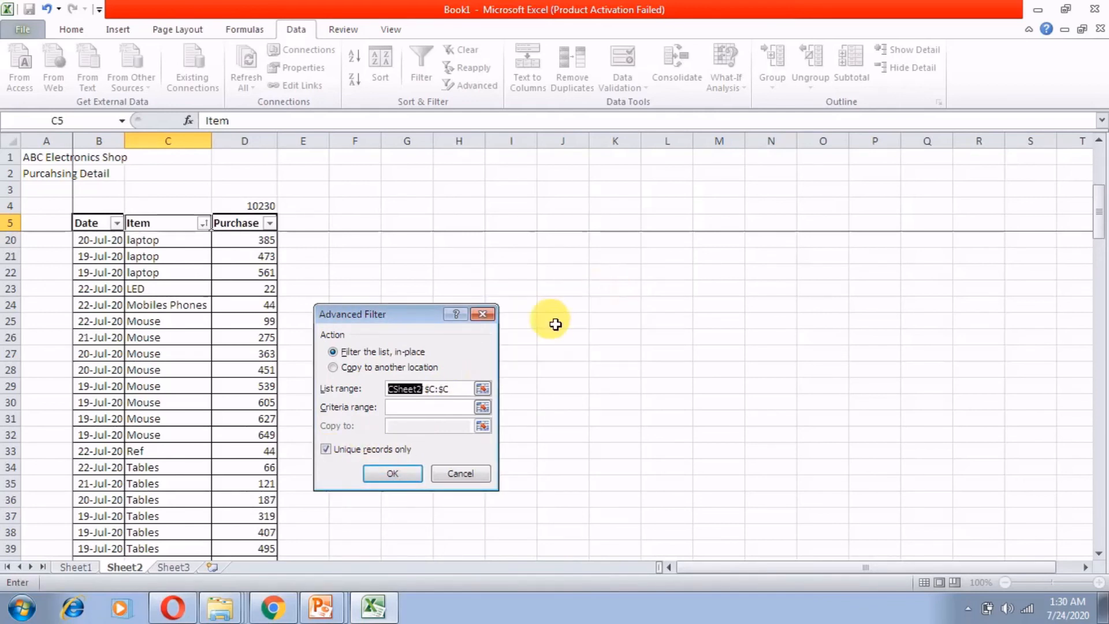
{"action": "left_click", "coordinate": [392, 474]}
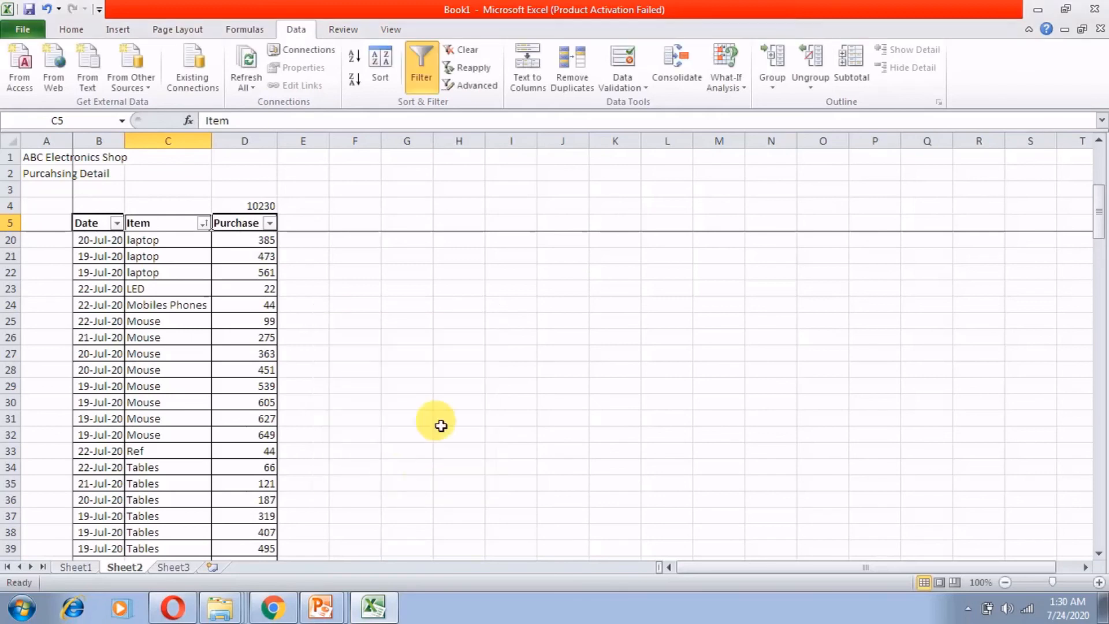
Apply Advanced Filter in place to column C for unique records only, and clear the filter after viewing the unique items
{"action": "left_click", "coordinate": [491, 75]}
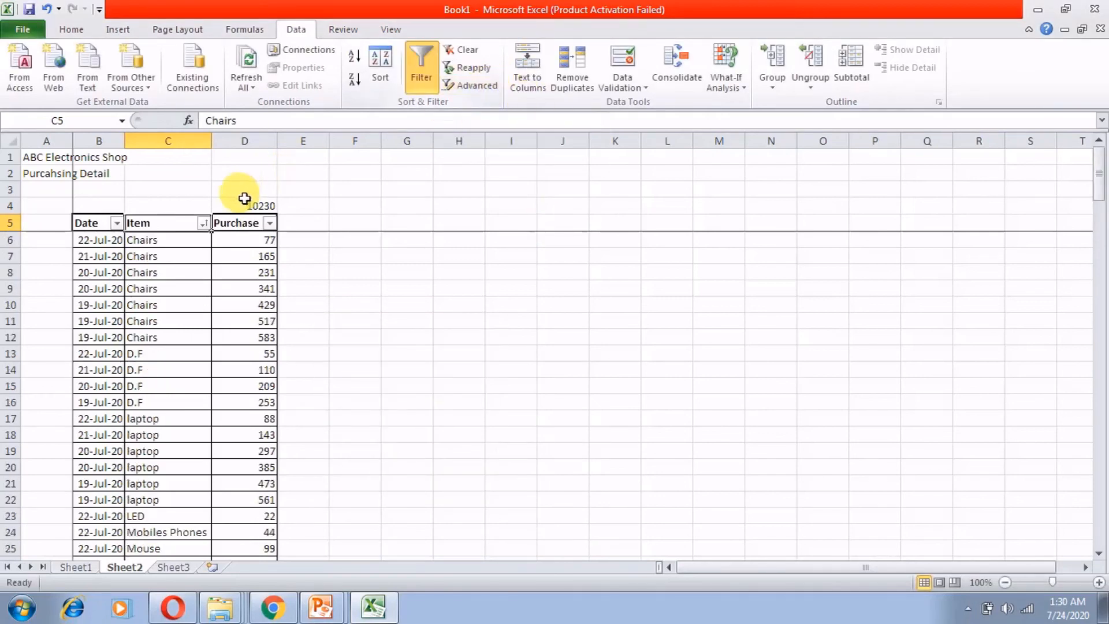
{"action": "left_click", "coordinate": [203, 223]}
{"action": "left_click", "coordinate": [492, 91]}
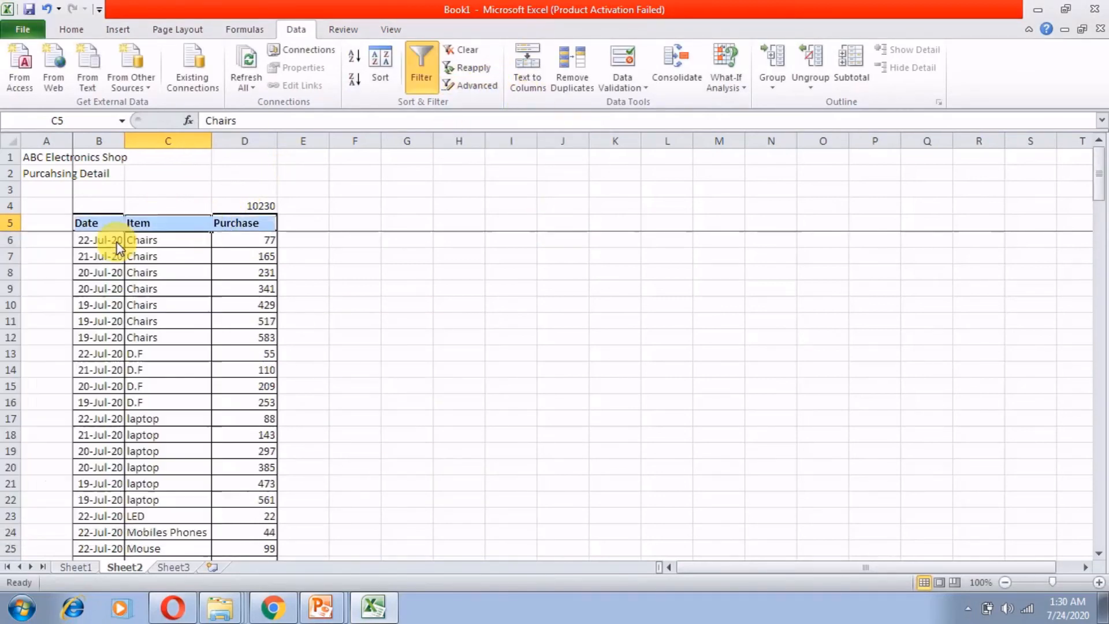
{"action": "left_click", "coordinate": [491, 88]}
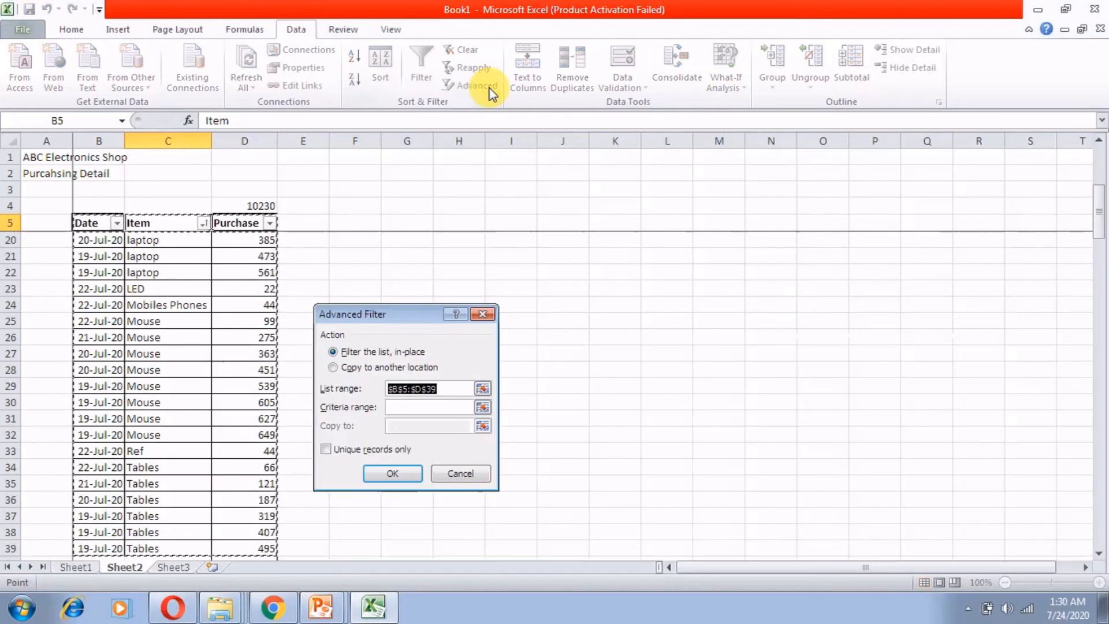
{"action": "left_click", "coordinate": [484, 391]}
{"action": "left_click", "coordinate": [169, 142]}
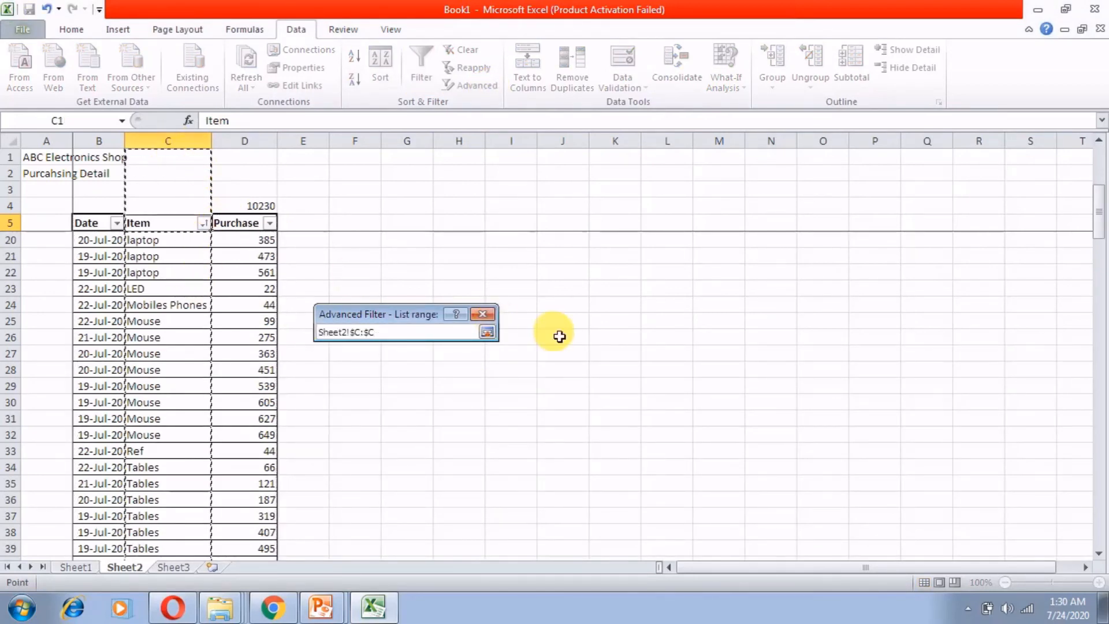
{"action": "left_click", "coordinate": [488, 334]}
{"action": "left_click", "coordinate": [326, 450]}
{"action": "left_click", "coordinate": [378, 475]}
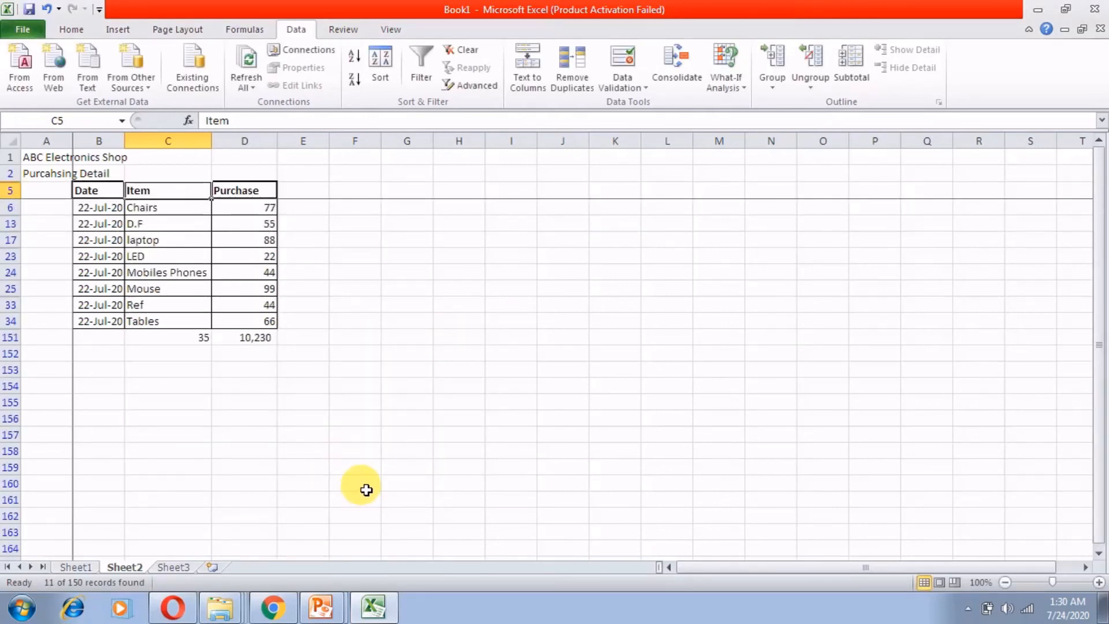
{"action": "left_click", "coordinate": [459, 53]}
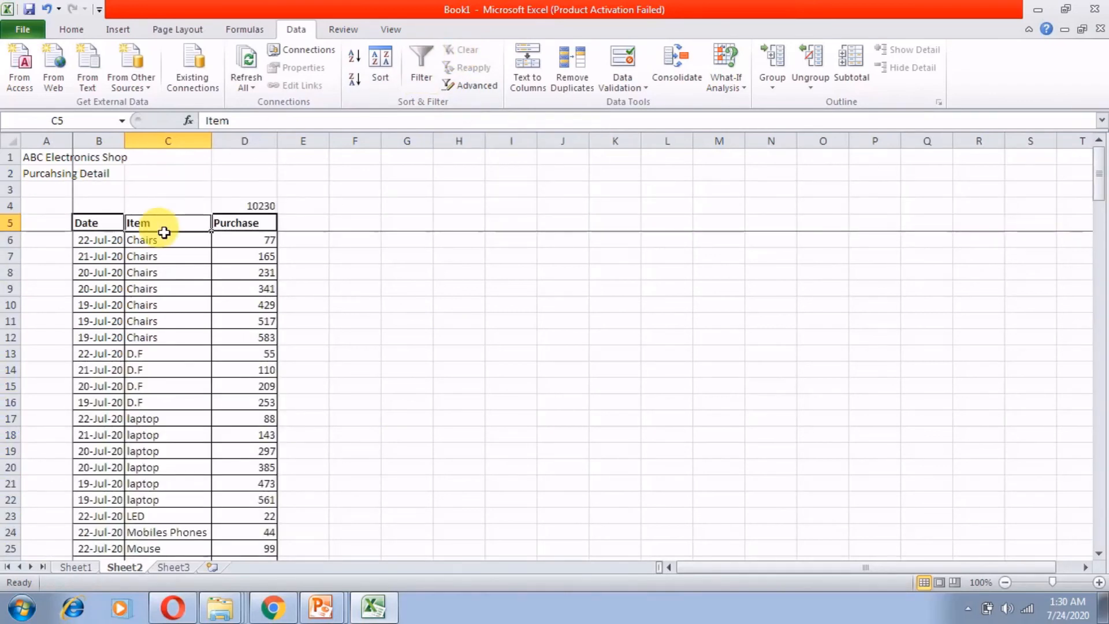
Sort the Country list on Sheet3 A to Z using its header filter
{"action": "left_click", "coordinate": [174, 567]}
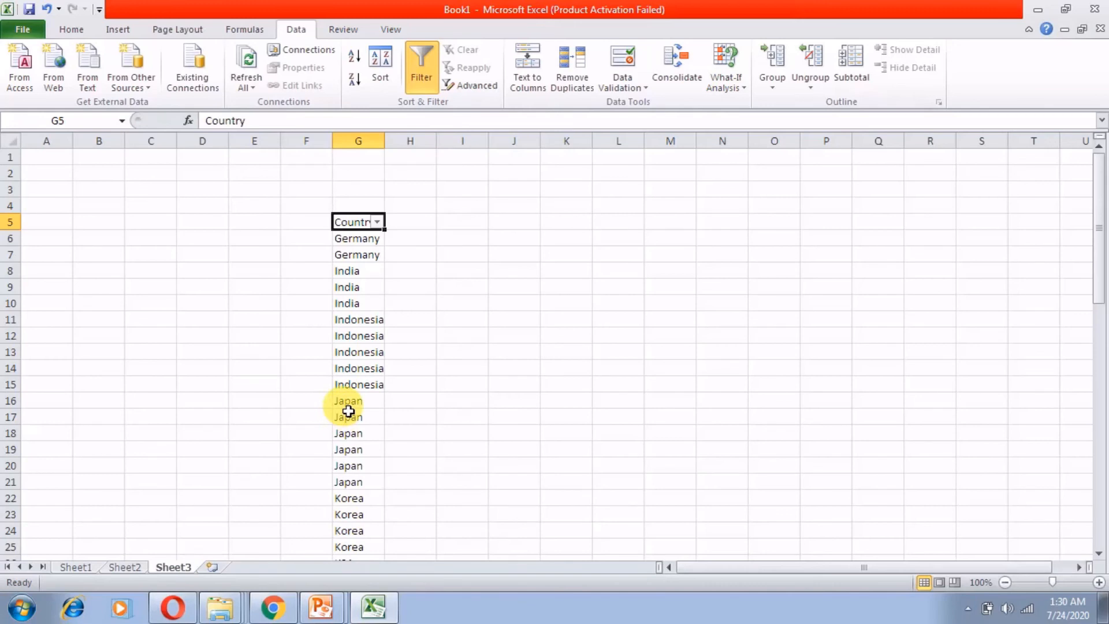
{"action": "left_click", "coordinate": [377, 222]}
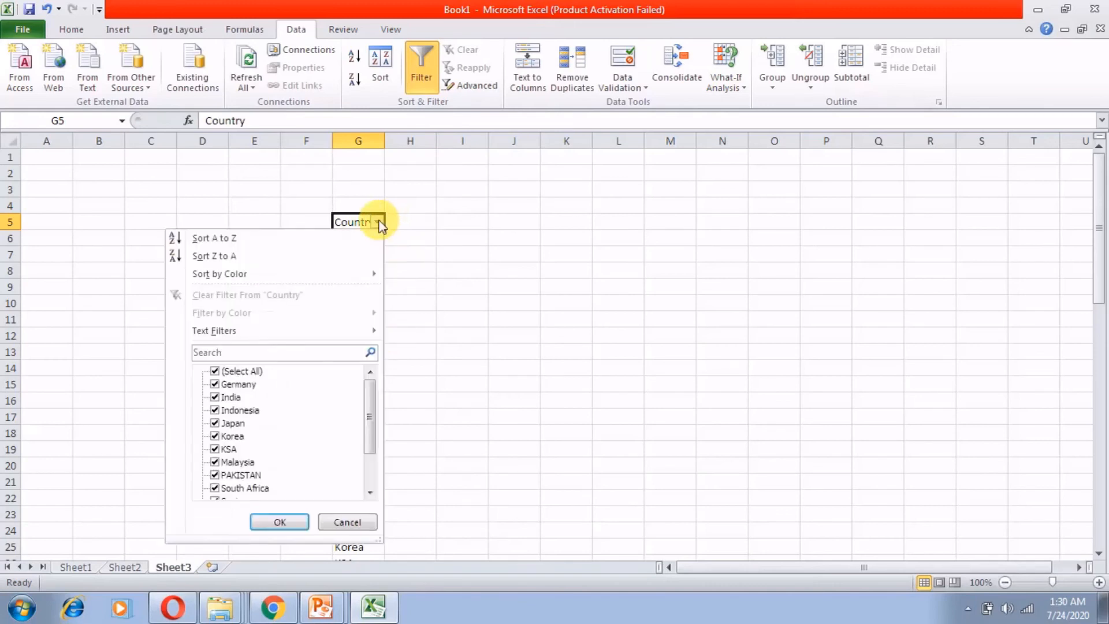
{"action": "left_click", "coordinate": [289, 239]}
Filter the country list in place with Advanced Filter on column G for unique records only, and select the resulting countries to check their count
{"action": "left_click", "coordinate": [470, 85]}
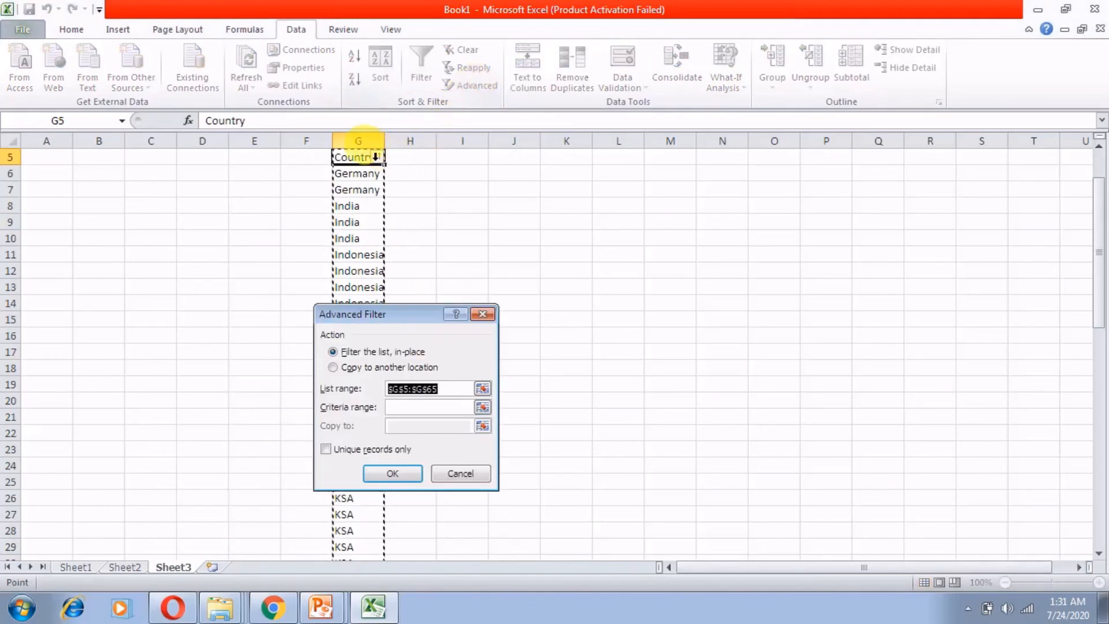
{"action": "left_click", "coordinate": [483, 388]}
{"action": "left_click", "coordinate": [358, 141]}
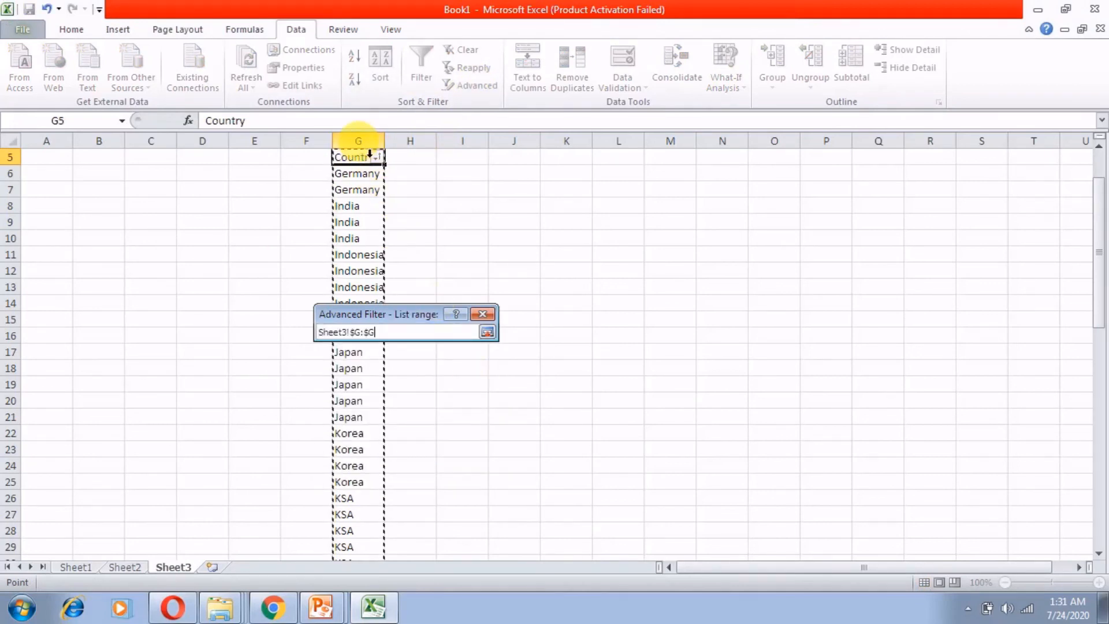
{"action": "left_click", "coordinate": [487, 334]}
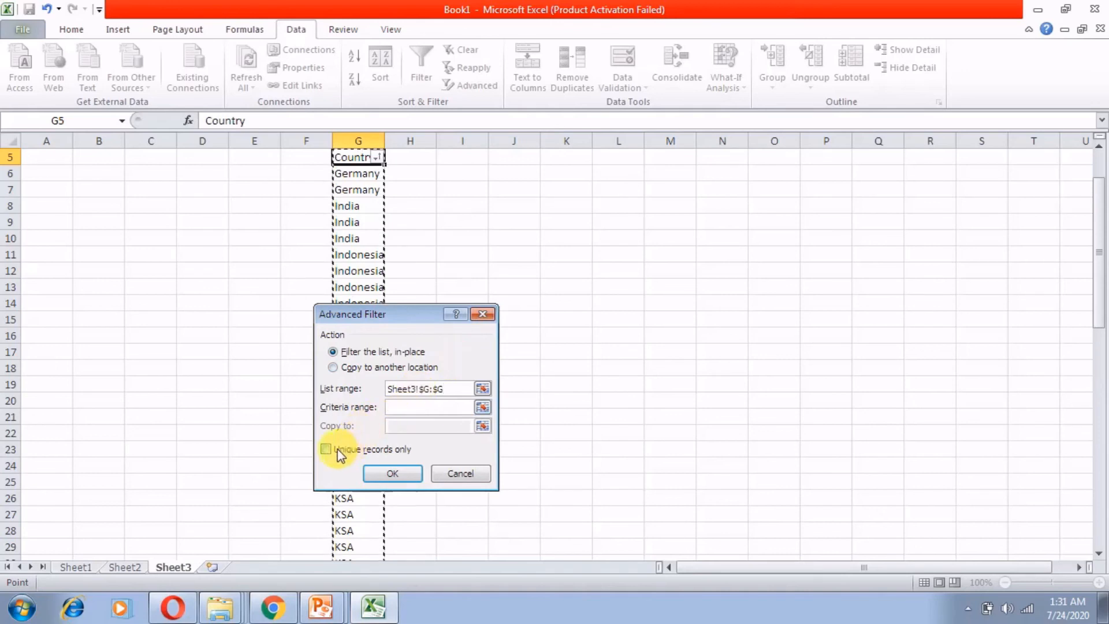
{"action": "left_click", "coordinate": [327, 449]}
{"action": "left_click", "coordinate": [381, 473]}
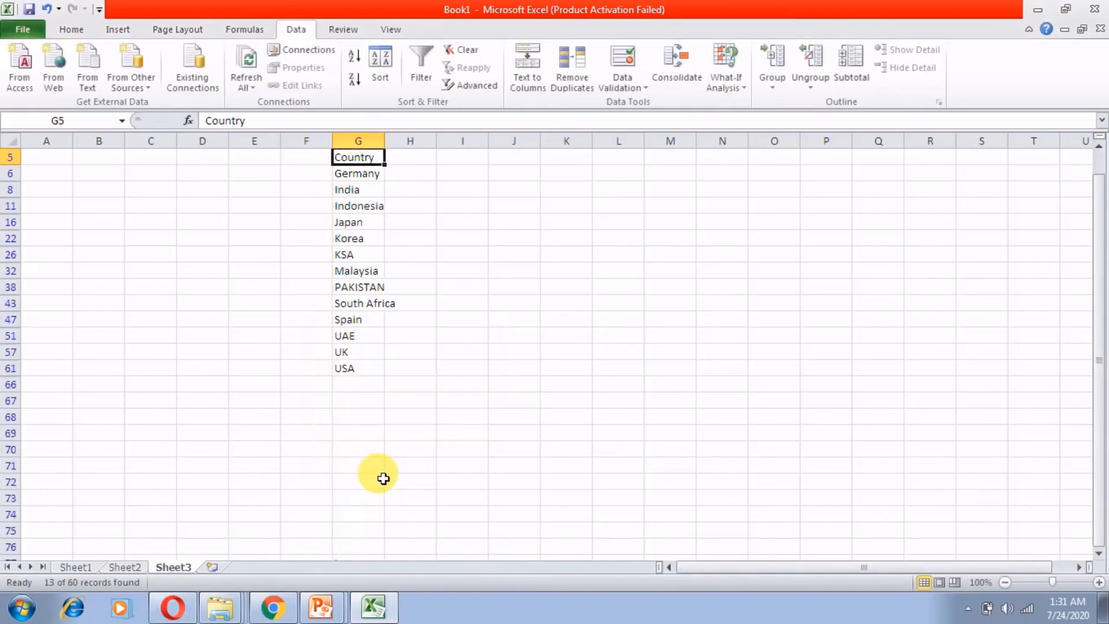
{"action": "left_click_drag", "start_coordinate": [358, 239], "coordinate": [355, 443]}
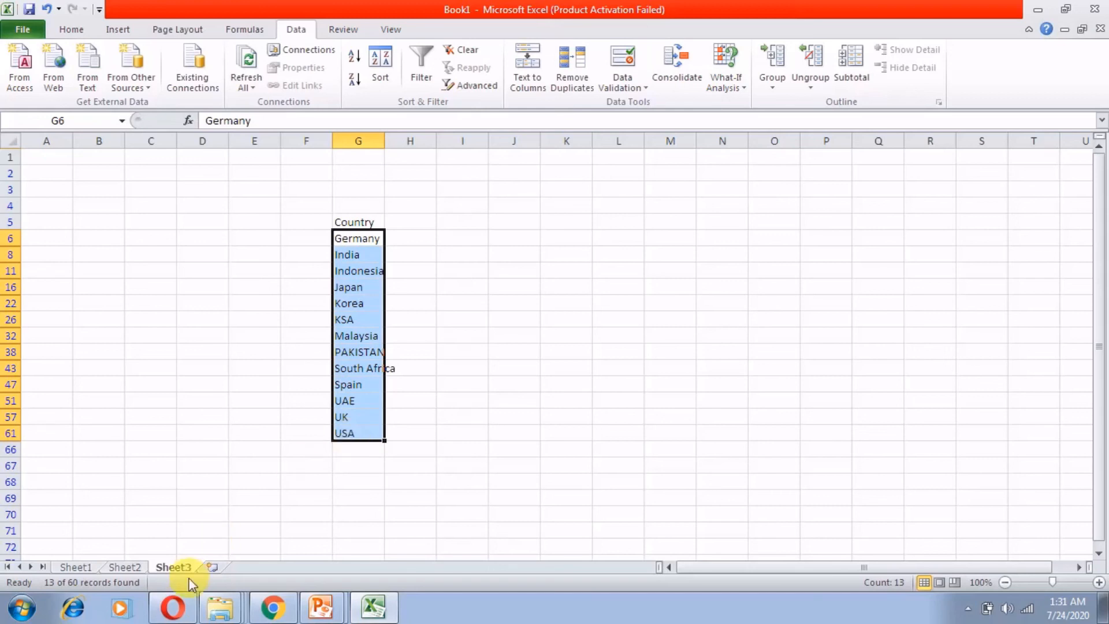
{"action": "left_click", "coordinate": [133, 567]}
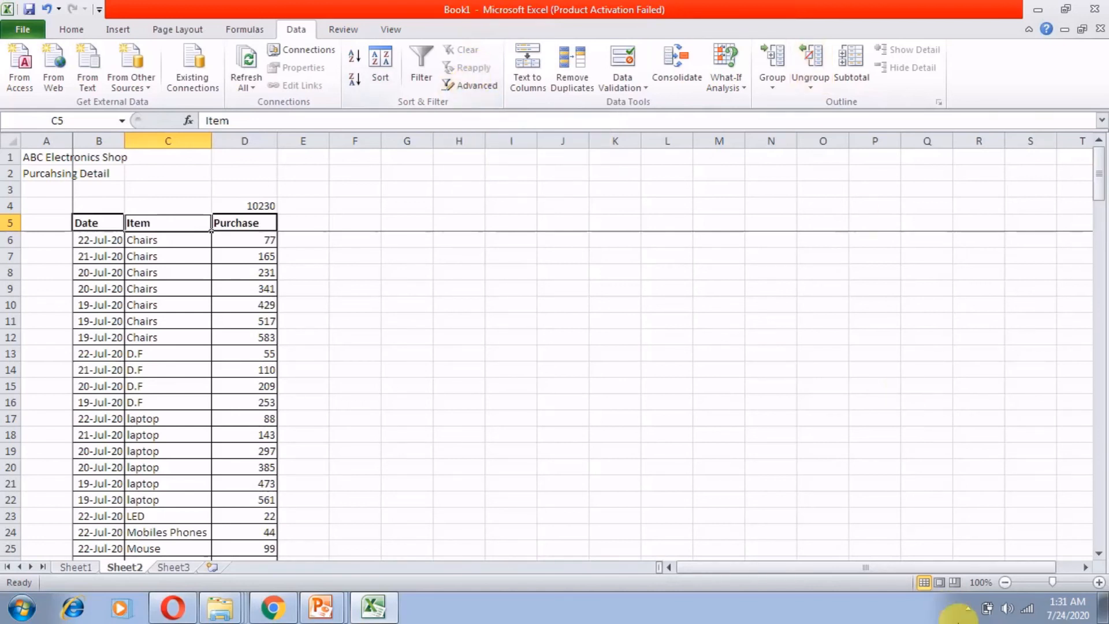
{"action": "left_click", "coordinate": [968, 608]}
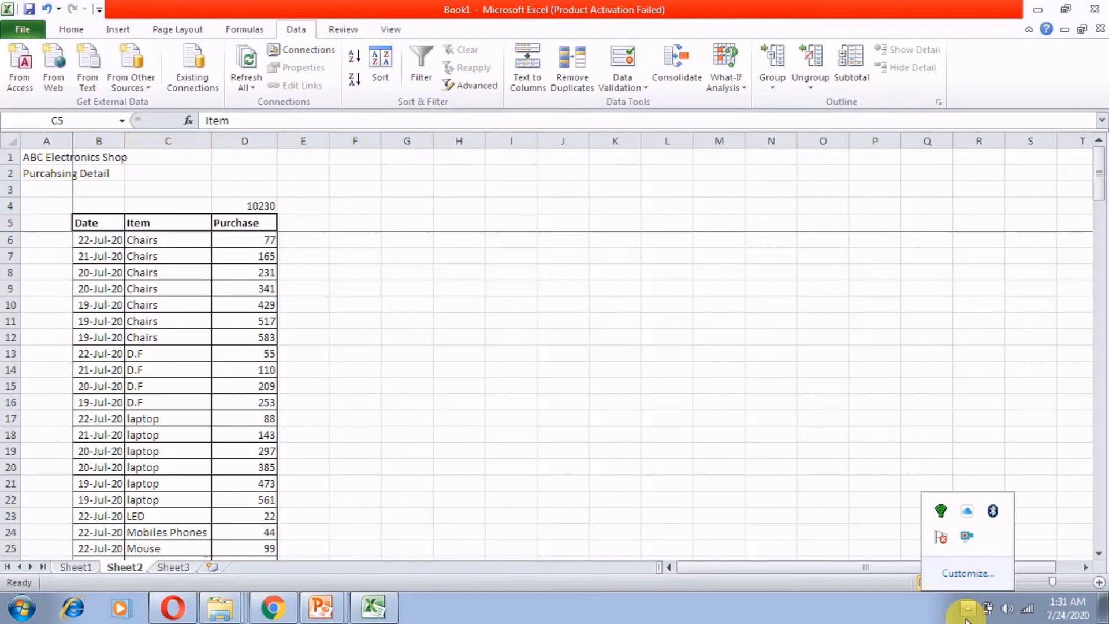
{"action": "right_click", "coordinate": [966, 543]}
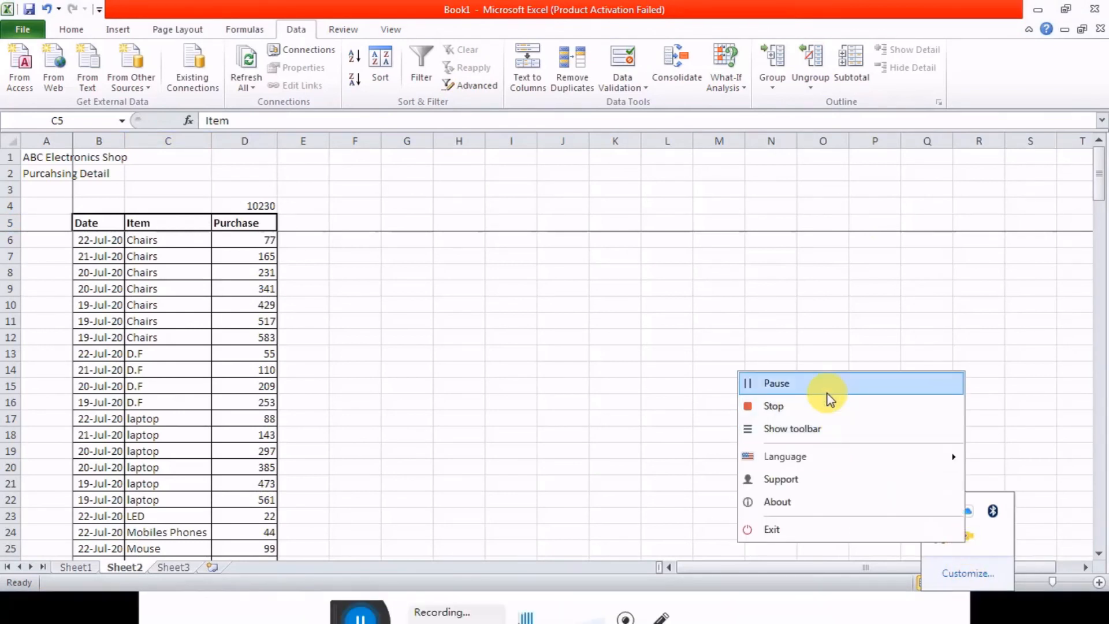